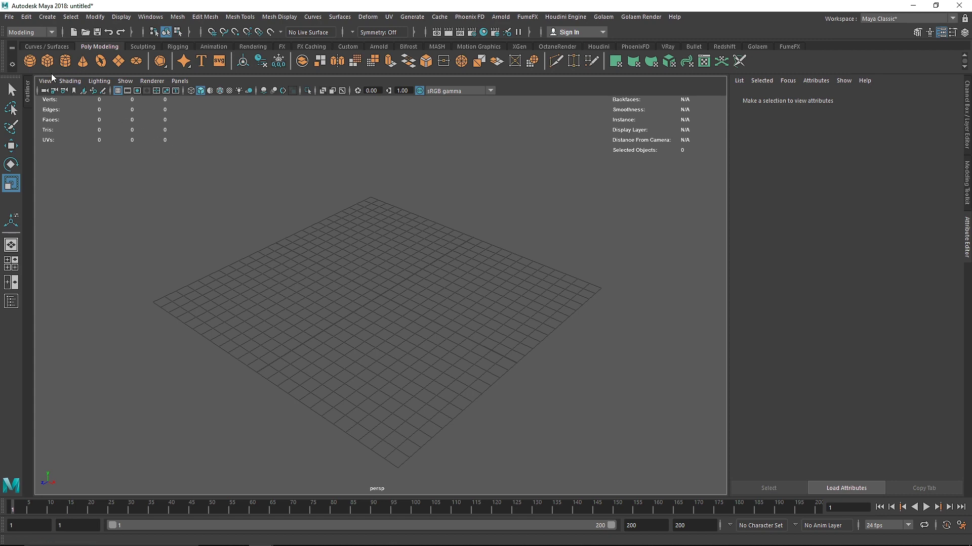
Create a polygon sphere at the origin and set its radius to 2.
{"action": "left_click", "coordinate": [32, 61]}
{"action": "key", "text": "f"}
{"action": "left_click_drag", "start_coordinate": [348, 303], "coordinate": [409, 283], "text": "alt"}
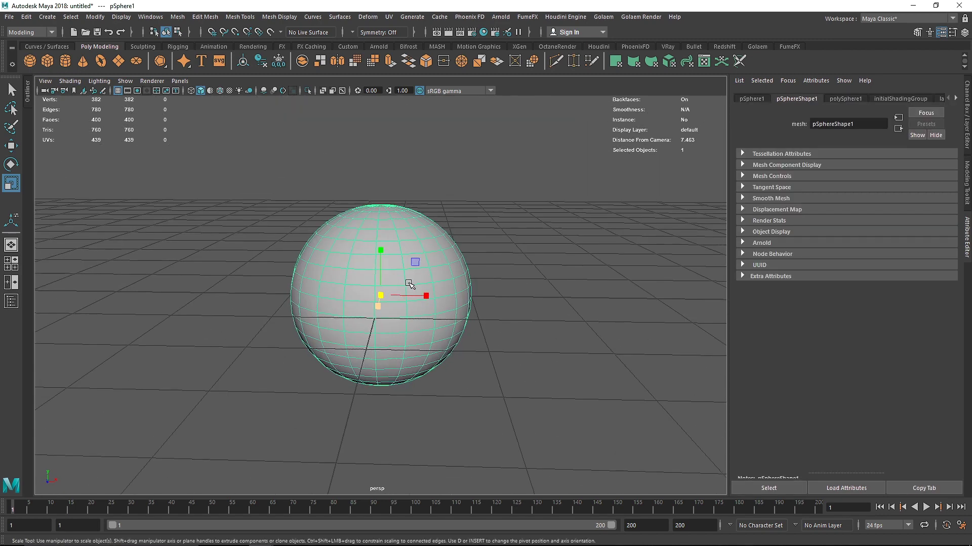
{"action": "scroll", "coordinate": [410, 284], "scroll_direction": "down", "scroll_amount": 3}
{"action": "left_click", "coordinate": [967, 106]}
{"action": "left_click", "coordinate": [858, 215]}
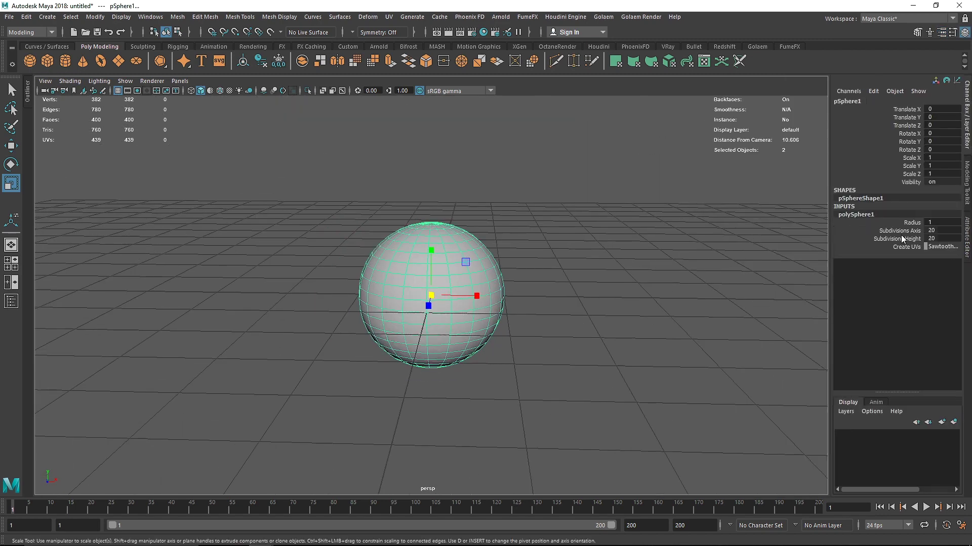
{"action": "left_click", "coordinate": [941, 222]}
{"action": "type", "text": "2"}
{"action": "key", "text": "Return"}
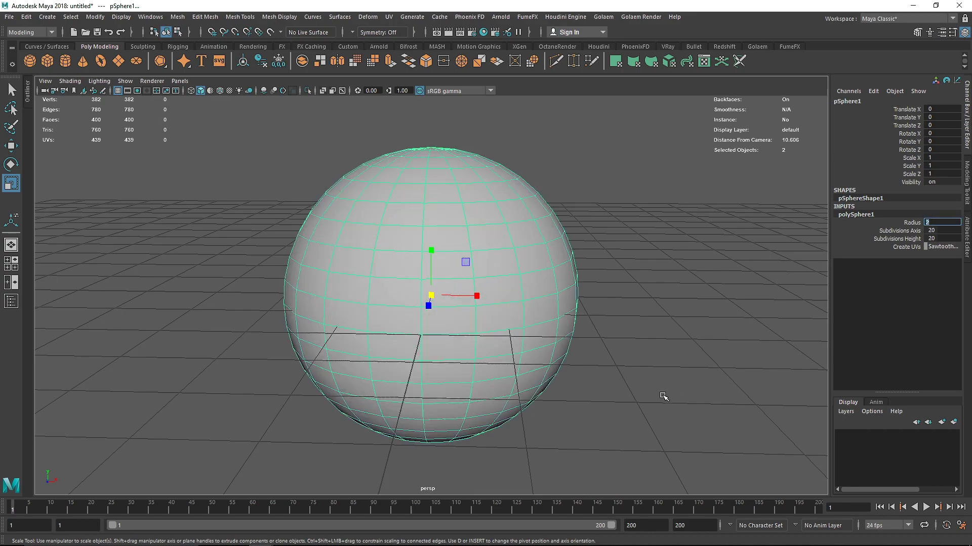
{"action": "scroll", "coordinate": [585, 371], "scroll_direction": "down", "scroll_amount": 4}
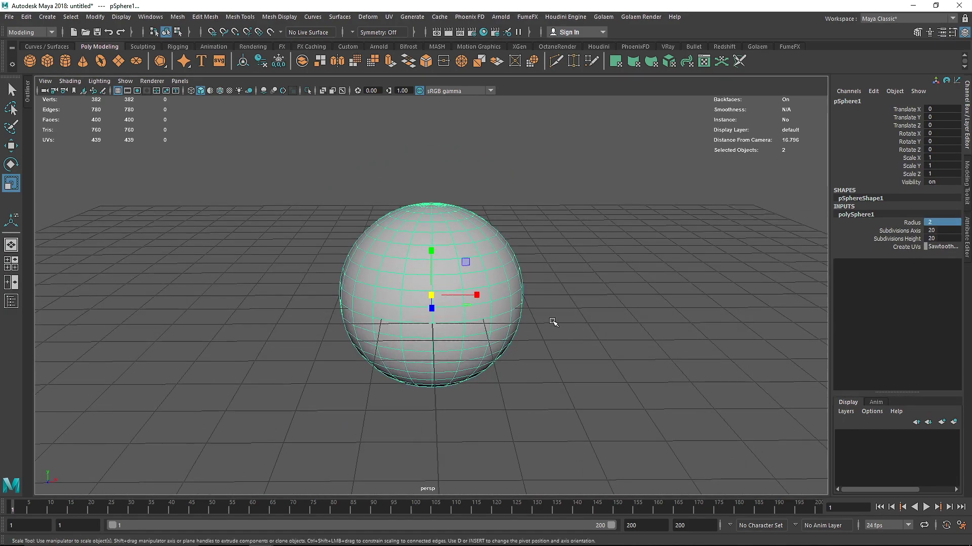
{"action": "left_click", "coordinate": [553, 323]}
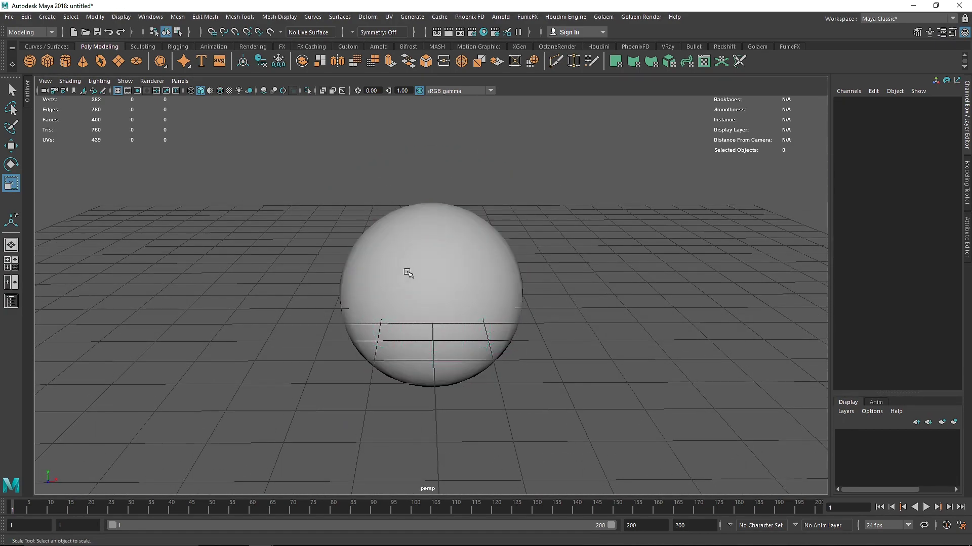
Create a polygon cylinder and move it along Z to about 3.64, clear of the sphere.
{"action": "left_click", "coordinate": [60, 63]}
{"action": "left_click_drag", "start_coordinate": [381, 256], "coordinate": [343, 287], "text": "alt"}
{"action": "key", "text": "w"}
{"action": "left_click_drag", "start_coordinate": [395, 309], "coordinate": [231, 372]}
Set the cylinder's height to 0.5 and its radius to 0.1.
{"action": "left_click", "coordinate": [852, 215]}
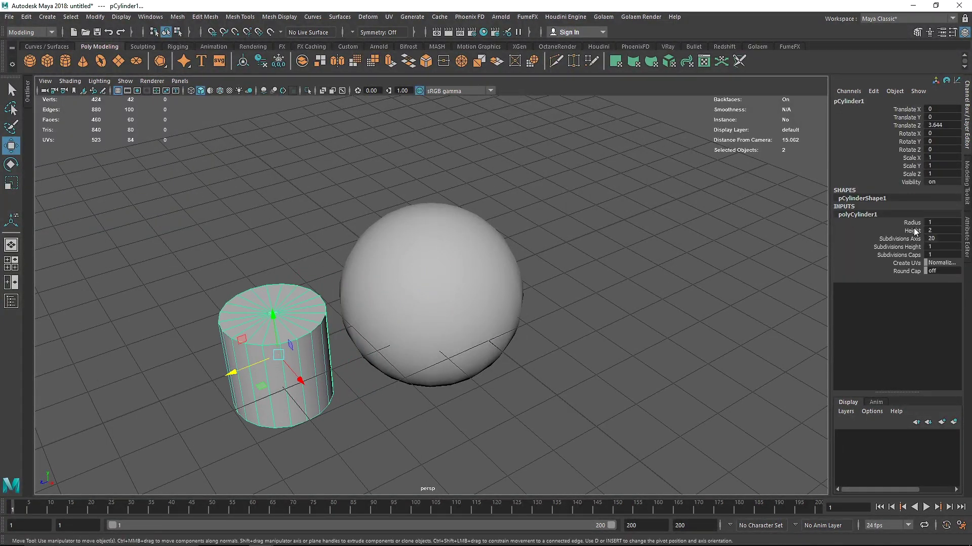
{"action": "double_click", "coordinate": [941, 230]}
{"action": "type", "text": ".5"}
{"action": "key", "text": "Return"}
{"action": "double_click", "coordinate": [943, 222]}
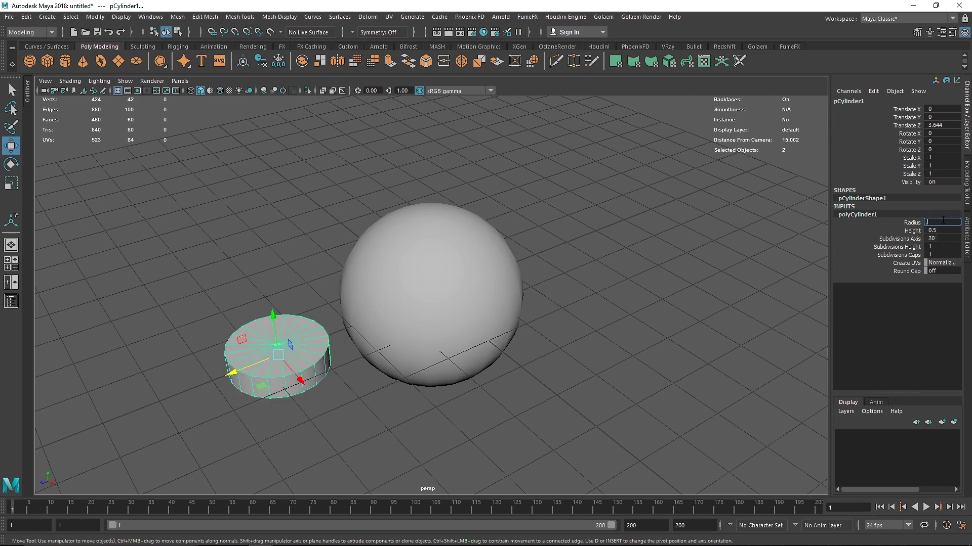
{"action": "key", "text": "Return"}
Scale the cylinder to about 1.75 in X and Z and about 1.11 in Y.
{"action": "left_click", "coordinate": [277, 430]}
{"action": "left_click", "coordinate": [277, 356]}
{"action": "key", "text": "f"}
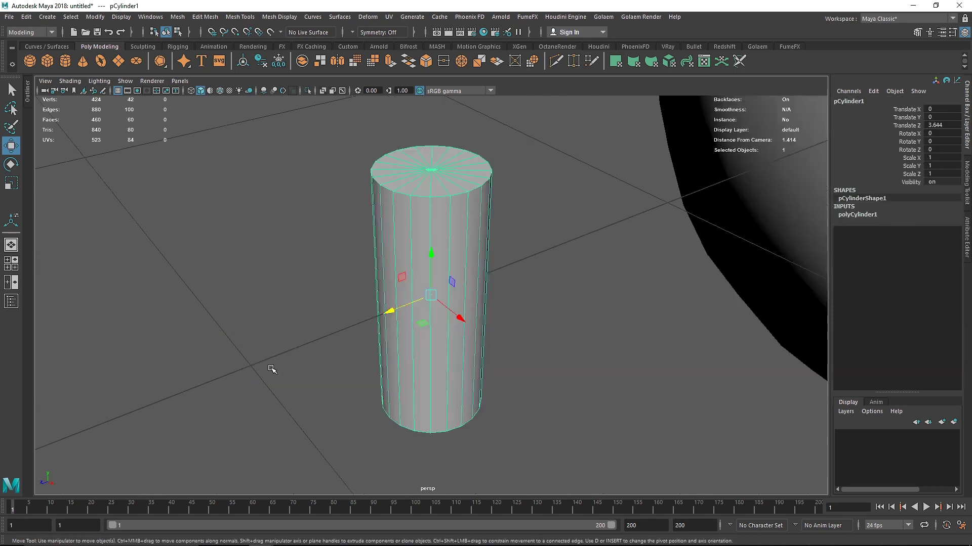
{"action": "left_click_drag", "start_coordinate": [270, 376], "coordinate": [347, 367], "text": "alt"}
{"action": "scroll", "coordinate": [481, 337], "scroll_direction": "down", "scroll_amount": 2}
{"action": "left_click_drag", "start_coordinate": [519, 317], "coordinate": [542, 285], "text": "alt"}
{"action": "key", "text": "r"}
{"action": "scroll", "coordinate": [432, 277], "scroll_direction": "down", "scroll_amount": 2}
{"action": "scroll", "coordinate": [431, 278], "scroll_direction": "down", "scroll_amount": 4}
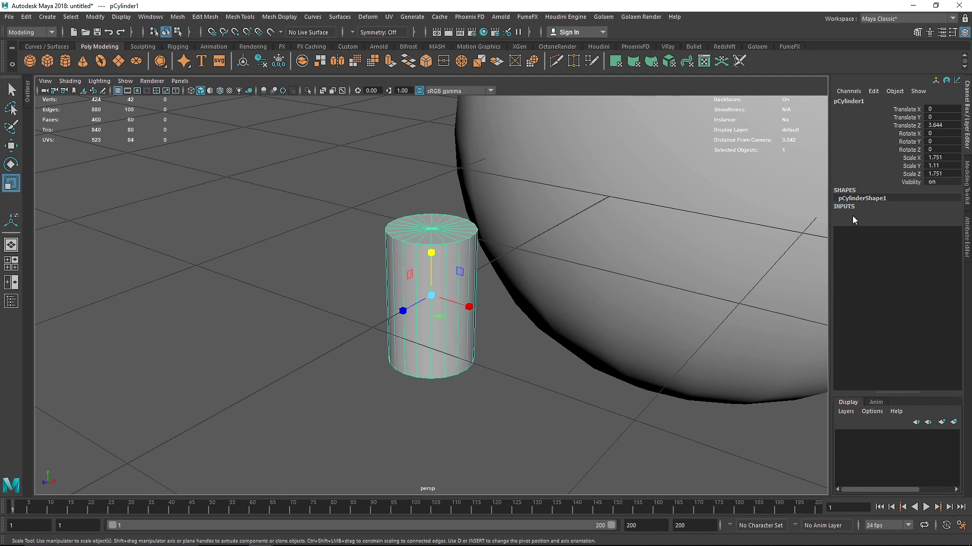
Remove the subdivisions from the cylinder's end caps.
{"action": "left_click", "coordinate": [852, 216]}
{"action": "double_click", "coordinate": [943, 254]}
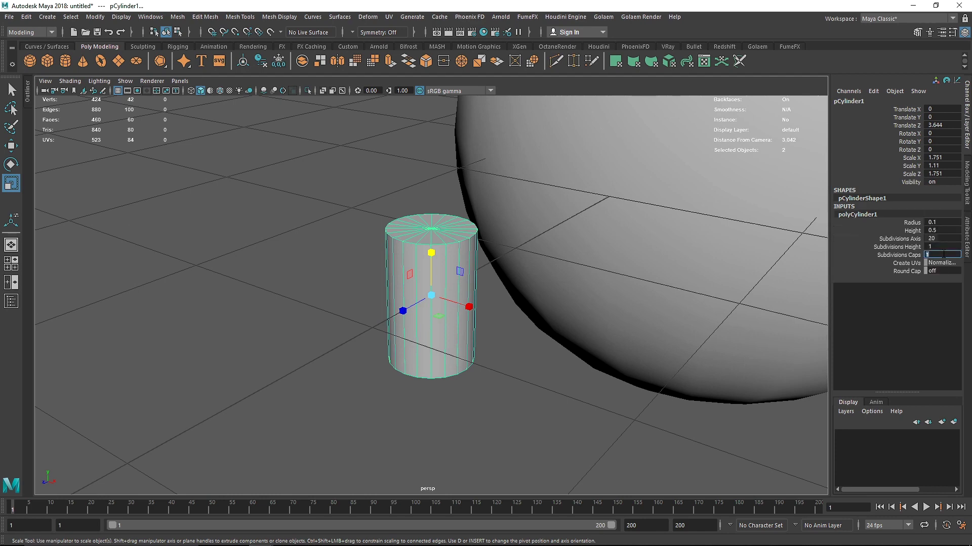
{"action": "key", "text": "Return"}
{"action": "left_click", "coordinate": [506, 318]}
Bevel the cylinder's top and bottom cap faces with a fraction of 0.4 and 12 segments, and return to object selection.
{"action": "left_click_drag", "start_coordinate": [432, 280], "coordinate": [445, 300], "text": "alt"}
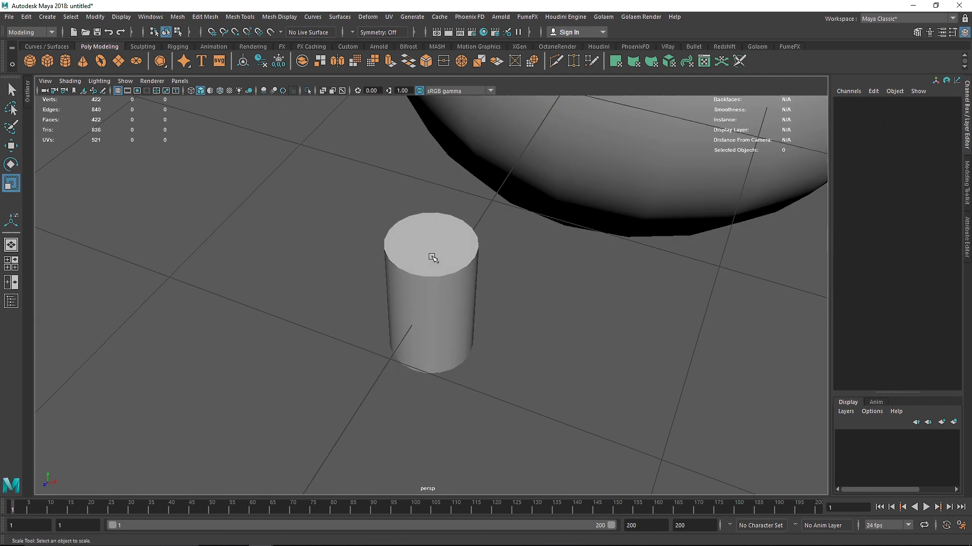
{"action": "left_click", "coordinate": [429, 255]}
{"action": "right_click_drag", "start_coordinate": [432, 245], "coordinate": [433, 258]}
{"action": "left_click", "coordinate": [431, 273]}
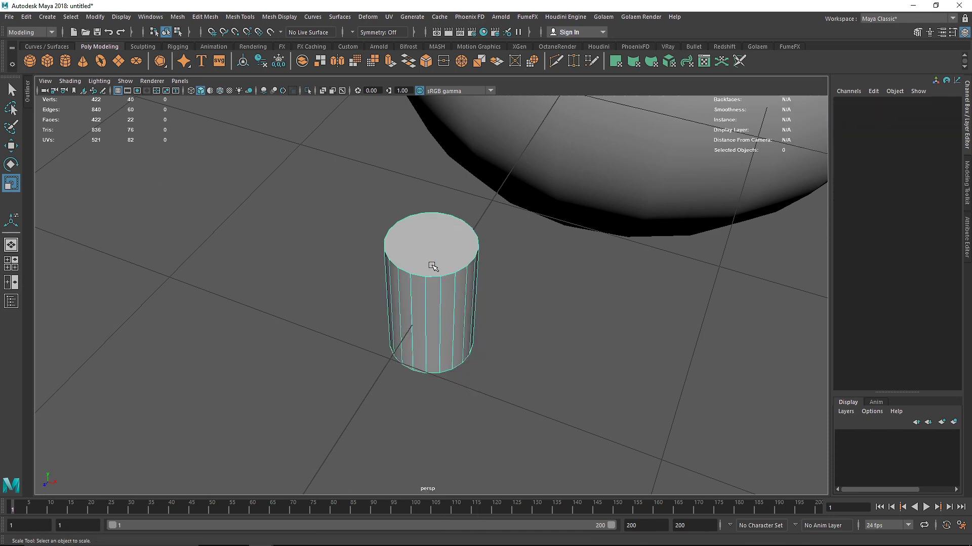
{"action": "left_click", "coordinate": [458, 274]}
{"action": "left_click_drag", "start_coordinate": [458, 274], "coordinate": [466, 325], "text": "alt"}
{"action": "left_click", "coordinate": [440, 336], "text": "shift"}
{"action": "scroll", "coordinate": [454, 233], "scroll_direction": "up", "scroll_amount": 3}
{"action": "scroll", "coordinate": [455, 229], "scroll_direction": "down", "scroll_amount": 2}
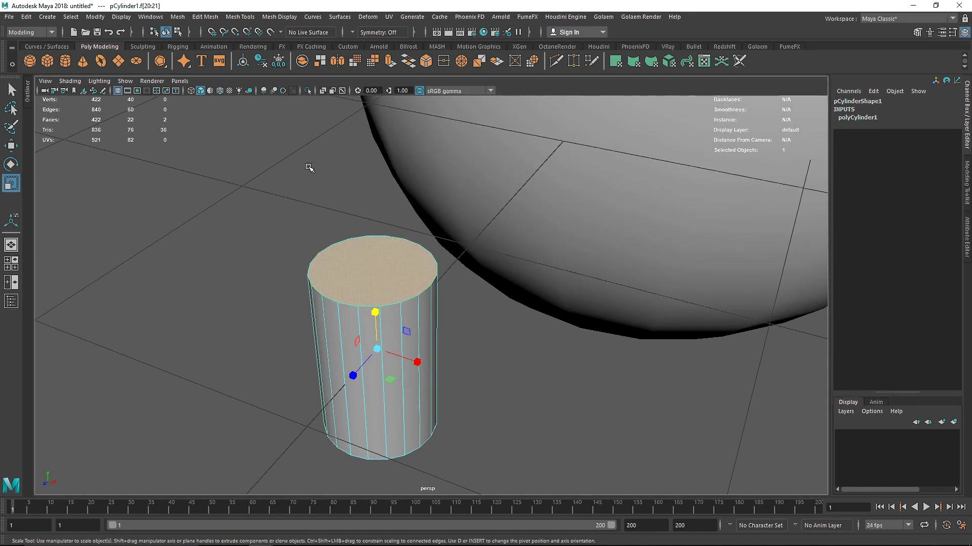
{"action": "left_click", "coordinate": [205, 17]}
{"action": "left_click", "coordinate": [215, 53]}
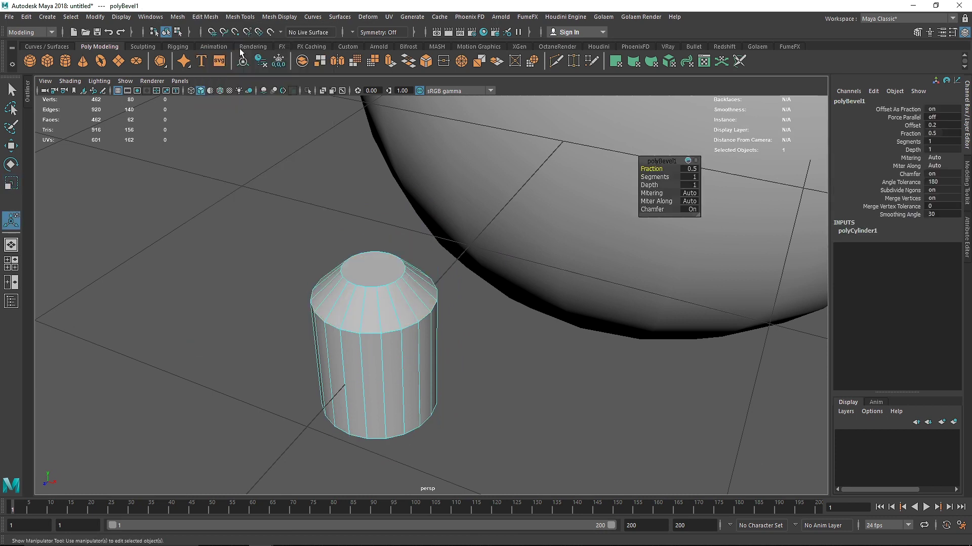
{"action": "left_click_drag", "start_coordinate": [651, 169], "coordinate": [803, 182]}
{"action": "left_click_drag", "start_coordinate": [618, 282], "coordinate": [325, 341], "text": "alt"}
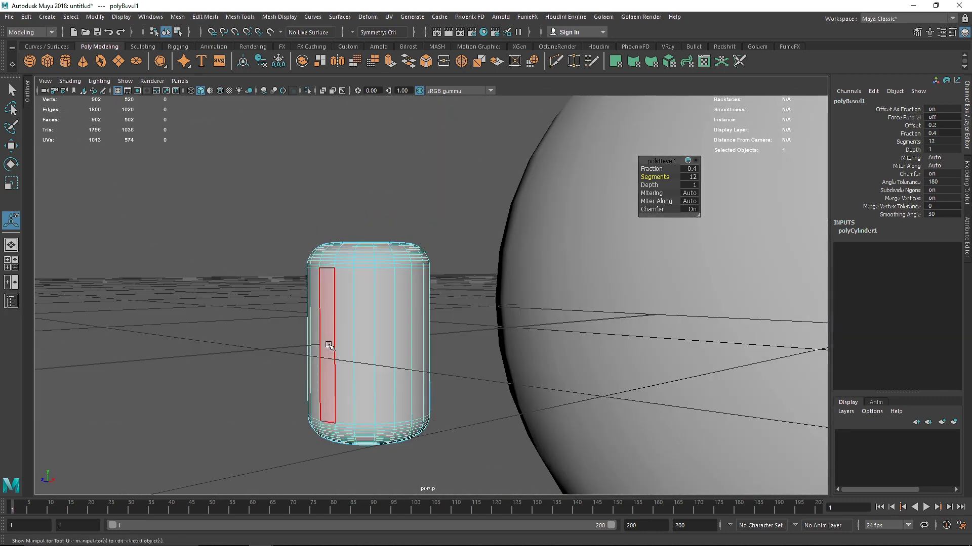
{"action": "right_click_drag", "start_coordinate": [361, 245], "coordinate": [454, 228]}
{"action": "key", "text": "q"}
{"action": "left_click", "coordinate": [393, 187]}
Preview the bevelled cylinder with mesh smoothing and return it to the unsmoothed display.
{"action": "left_click_drag", "start_coordinate": [377, 273], "coordinate": [368, 348], "text": "alt"}
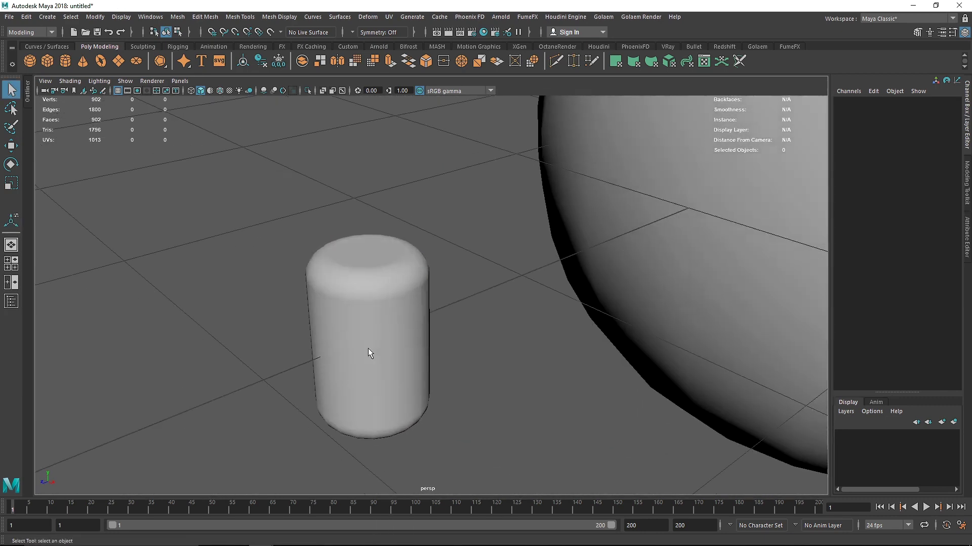
{"action": "left_click", "coordinate": [367, 333]}
{"action": "key", "text": "3"}
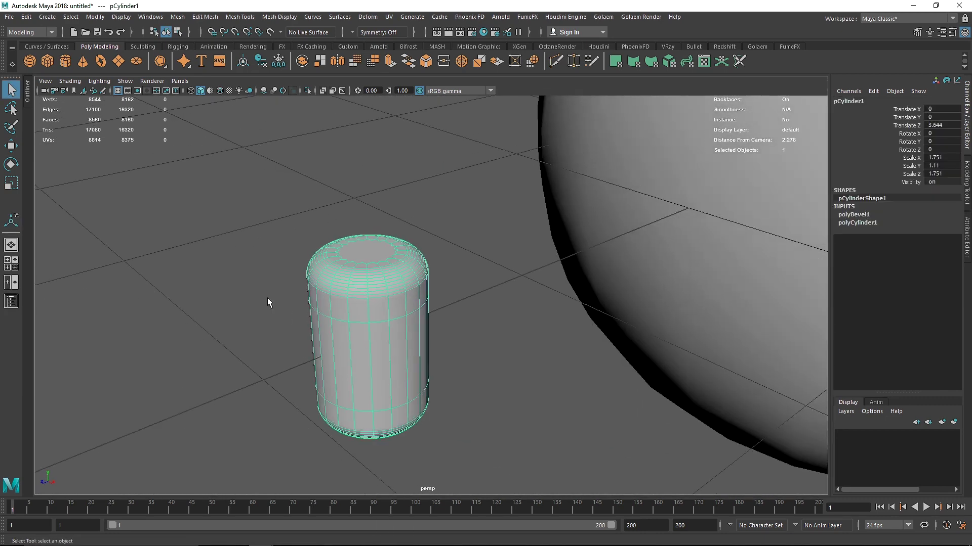
{"action": "left_click", "coordinate": [448, 371]}
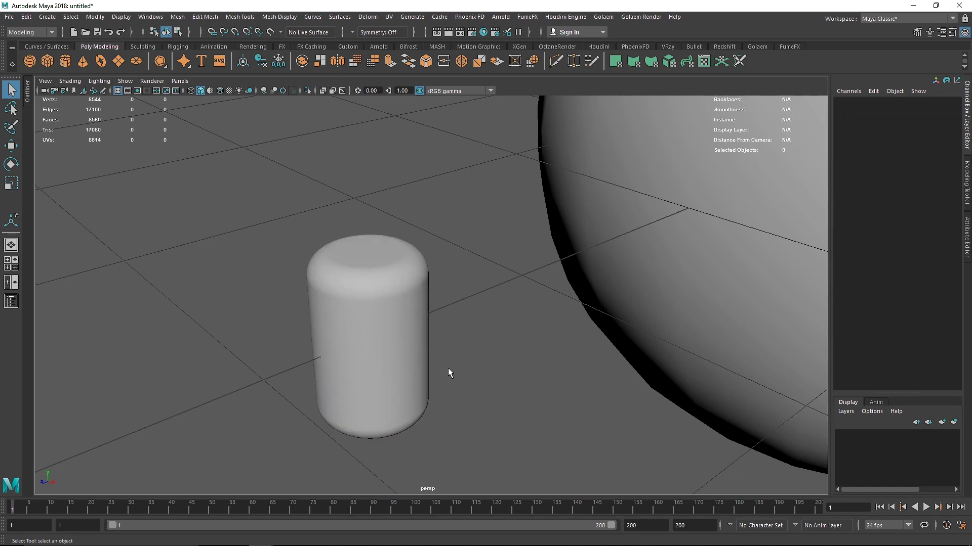
{"action": "left_click_drag", "start_coordinate": [448, 371], "coordinate": [430, 336], "text": "alt"}
{"action": "left_click", "coordinate": [394, 334]}
{"action": "key", "text": "1"}
{"action": "left_click", "coordinate": [266, 315]}
{"action": "scroll", "coordinate": [265, 315], "scroll_direction": "down", "scroll_amount": 5}
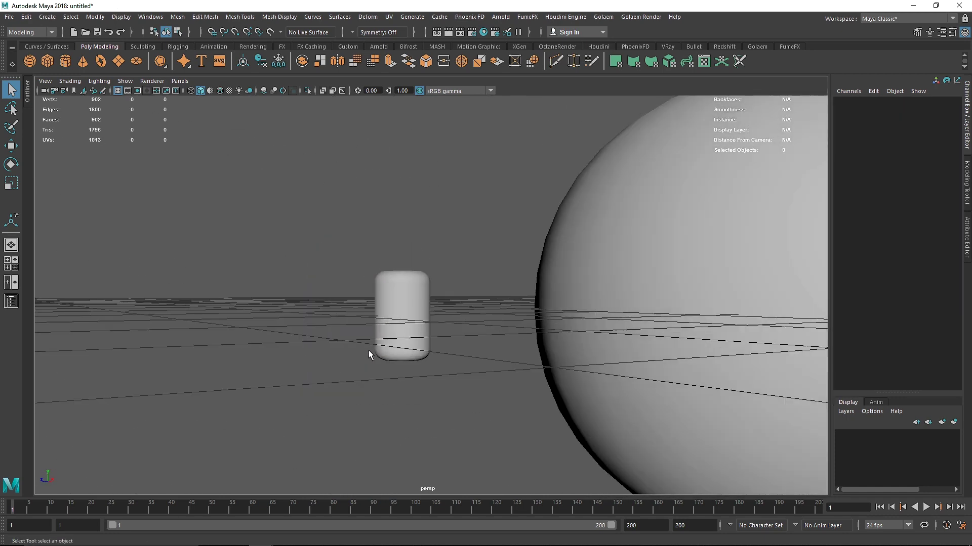
{"action": "left_click_drag", "start_coordinate": [369, 350], "coordinate": [413, 372], "text": "alt"}
{"action": "left_click", "coordinate": [417, 340]}
{"action": "left_click", "coordinate": [560, 252]}
{"action": "left_click", "coordinate": [317, 271]}
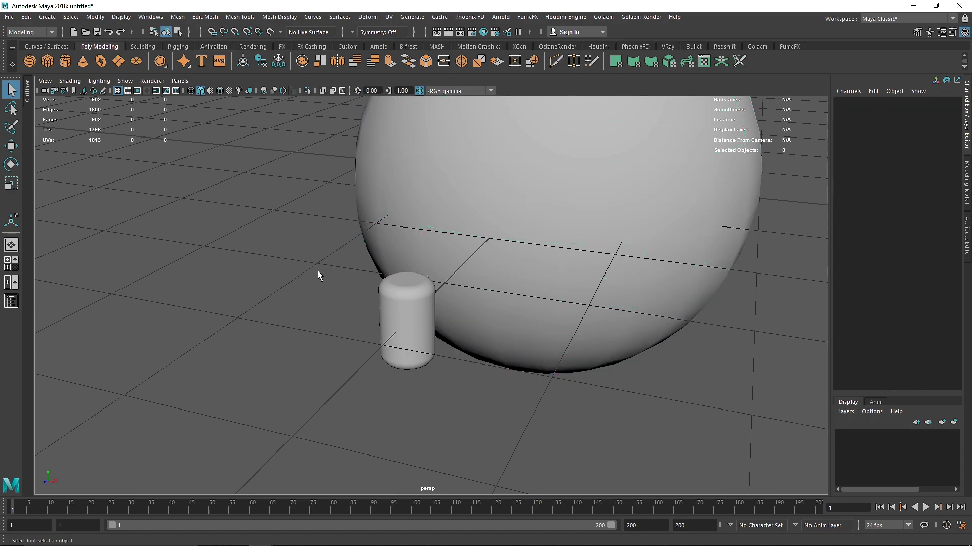
{"action": "left_click_drag", "start_coordinate": [318, 271], "coordinate": [415, 310], "text": "alt"}
{"action": "scroll", "coordinate": [423, 334], "scroll_direction": "down", "scroll_amount": 5}
{"action": "right_click_drag", "start_coordinate": [414, 310], "coordinate": [451, 296], "text": "alt"}
{"action": "middle_click_drag", "start_coordinate": [451, 296], "coordinate": [421, 358], "text": "alt"}
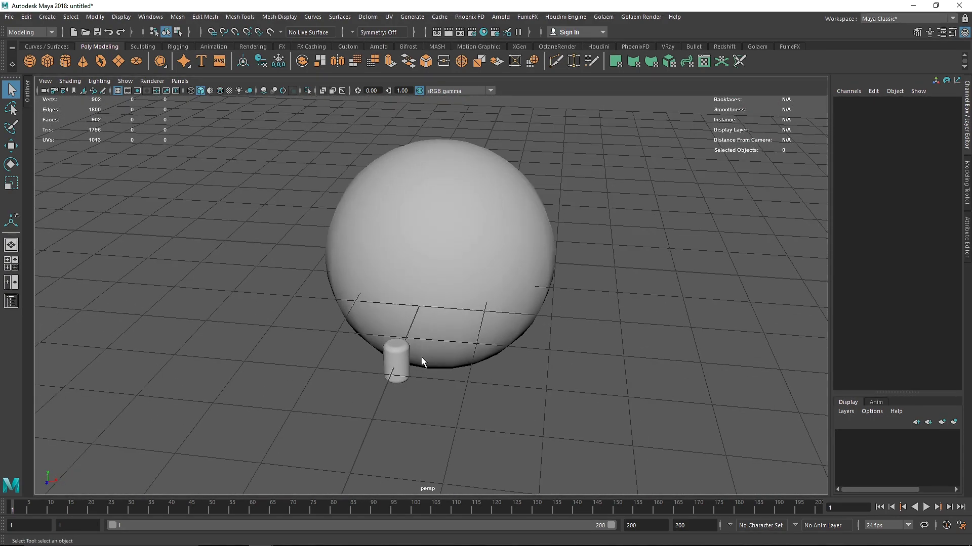
Check in the Plug-in Manager whether MASH.mll is loaded and set to auto load.
{"action": "left_click", "coordinate": [436, 46]}
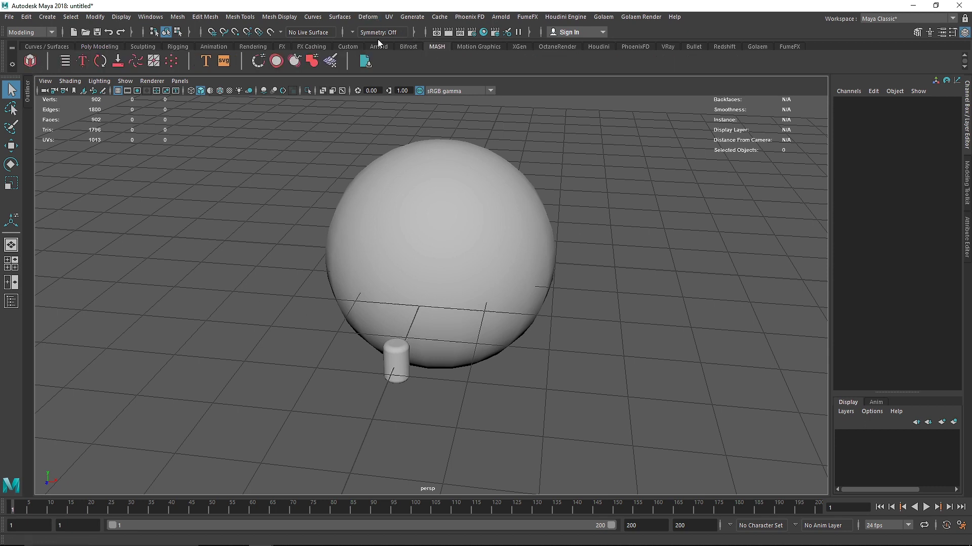
{"action": "left_click", "coordinate": [151, 17]}
{"action": "mouse_move", "coordinate": [225, 114]}
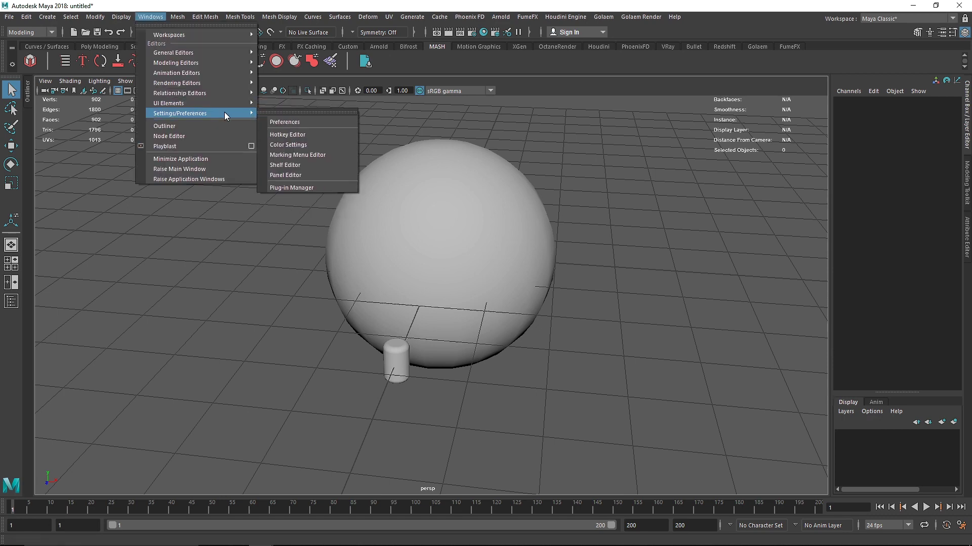
{"action": "left_click", "coordinate": [290, 187]}
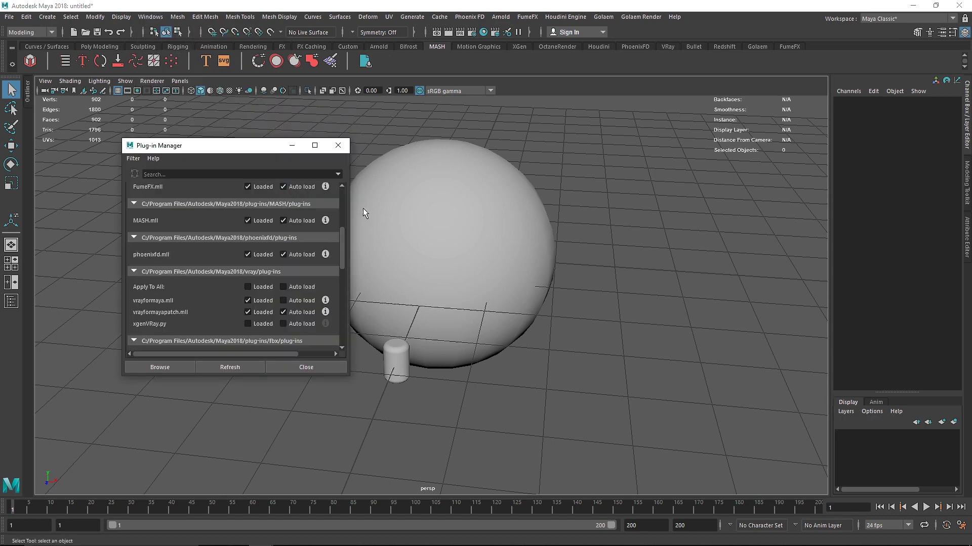
{"action": "mouse_move", "coordinate": [342, 238]}
{"action": "left_mouse_down"}
{"action": "mouse_move", "coordinate": [334, 309]}
{"action": "mouse_move", "coordinate": [341, 229]}
{"action": "left_mouse_up"}
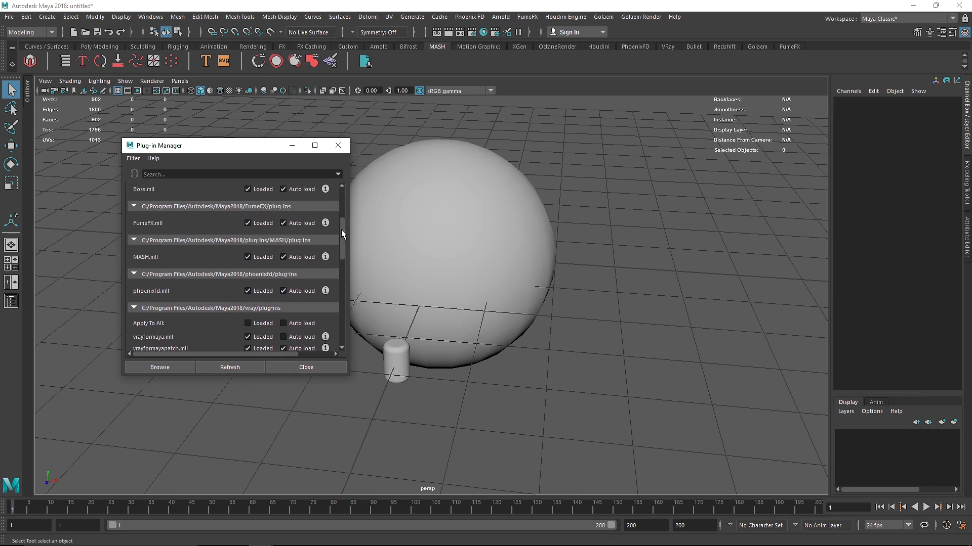
{"action": "scroll", "coordinate": [341, 229], "scroll_direction": "up", "scroll_amount": 1}
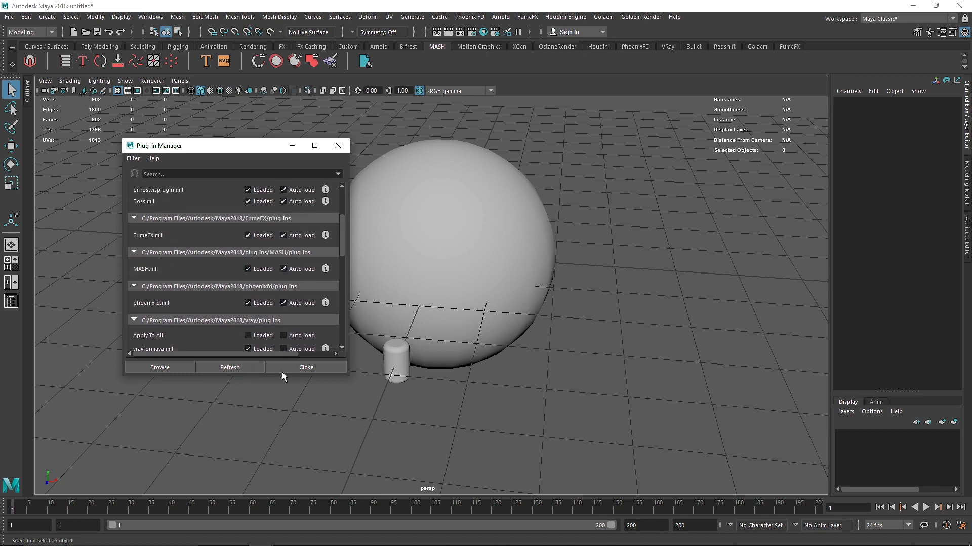
{"action": "left_click", "coordinate": [302, 367]}
Create a MASH network from the rounded cylinder.
{"action": "left_click", "coordinate": [399, 376]}
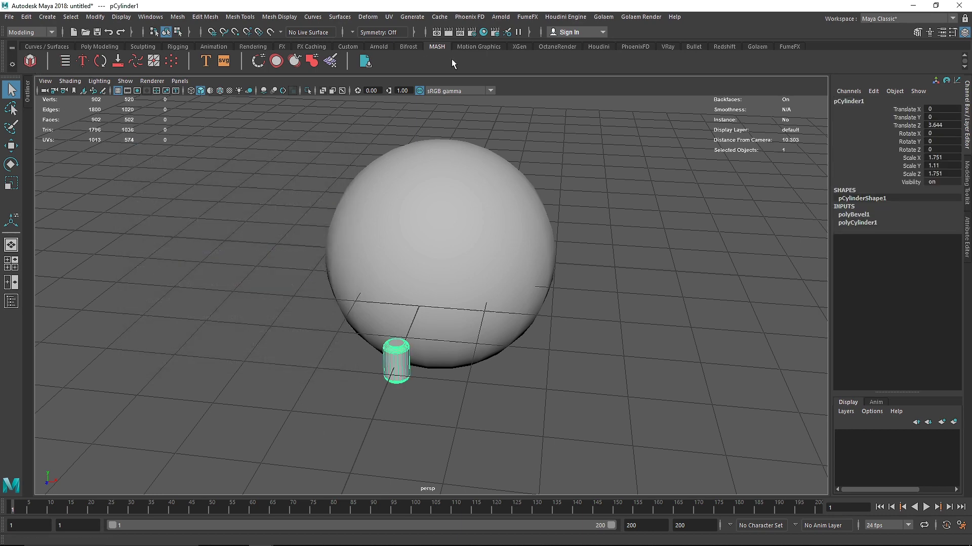
{"action": "left_click", "coordinate": [30, 61]}
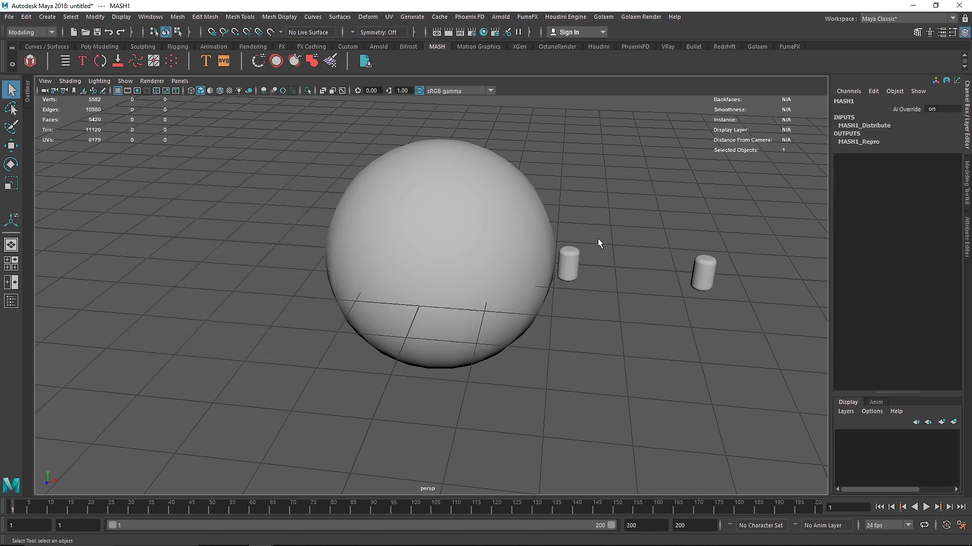
{"action": "left_click_drag", "start_coordinate": [597, 239], "coordinate": [423, 291], "text": "alt"}
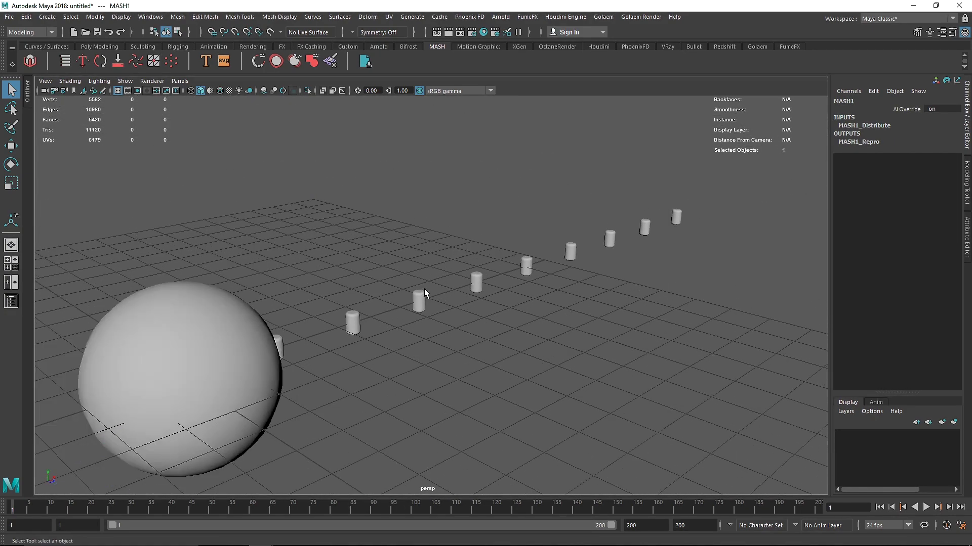
Set the MASH Distribute node's number of points to 13 and its X distance to 20.198.
{"action": "left_click", "coordinate": [480, 276]}
{"action": "left_click", "coordinate": [967, 251]}
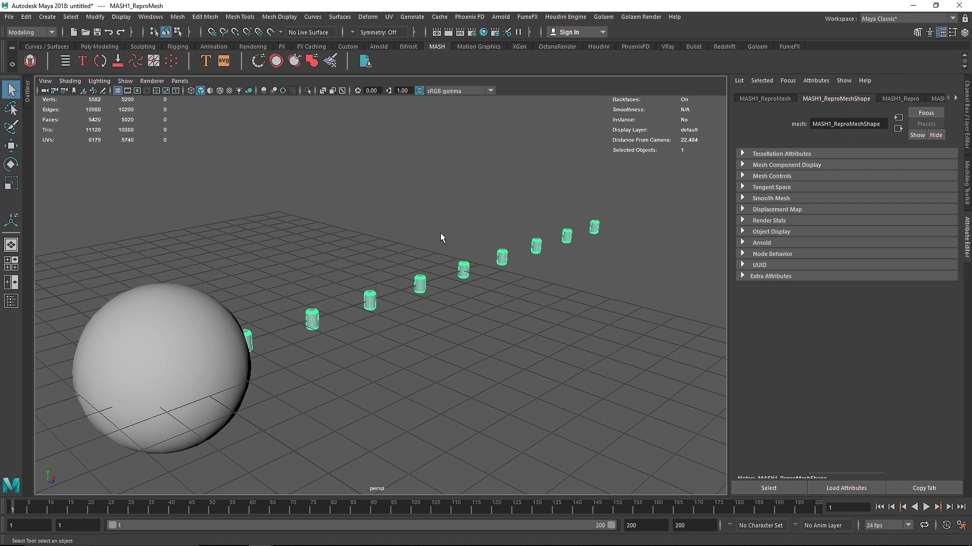
{"action": "scroll", "coordinate": [828, 100], "scroll_direction": "down", "scroll_amount": 4}
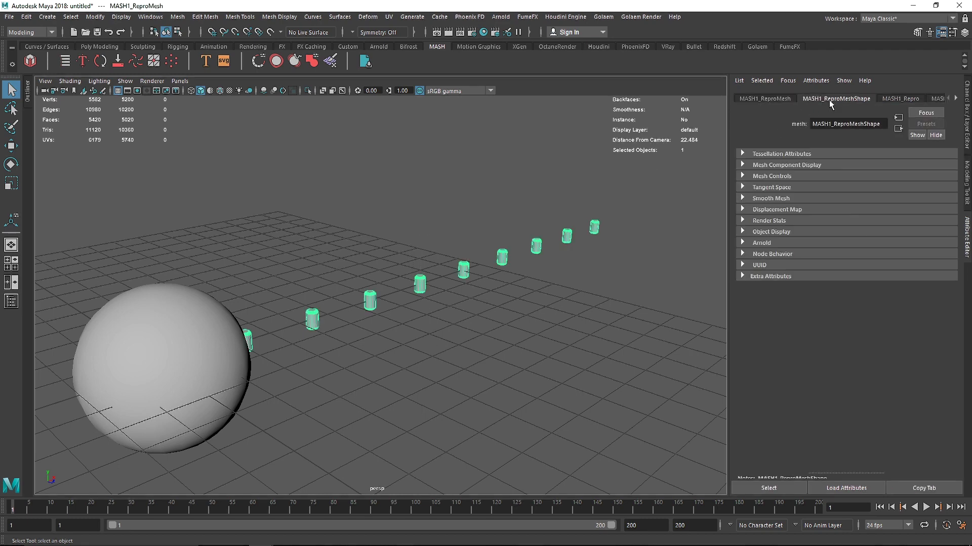
{"action": "left_click", "coordinate": [865, 97]}
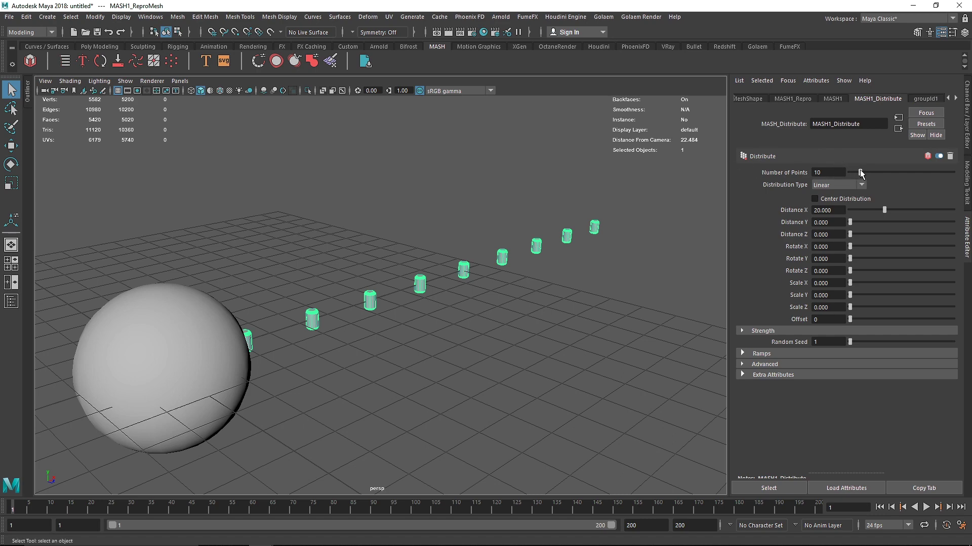
{"action": "mouse_move", "coordinate": [861, 174]}
{"action": "left_mouse_down"}
{"action": "mouse_move", "coordinate": [881, 174]}
{"action": "mouse_move", "coordinate": [864, 174]}
{"action": "left_mouse_up"}
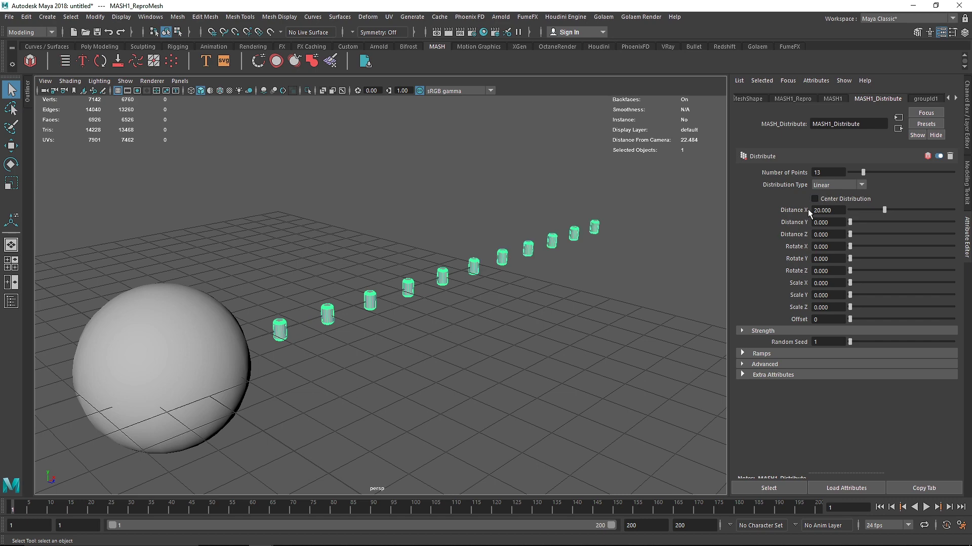
{"action": "mouse_move", "coordinate": [885, 210]}
{"action": "left_mouse_down"}
{"action": "mouse_move", "coordinate": [856, 221]}
{"action": "mouse_move", "coordinate": [861, 234]}
{"action": "mouse_move", "coordinate": [829, 210]}
{"action": "mouse_move", "coordinate": [884, 209]}
{"action": "left_mouse_up"}
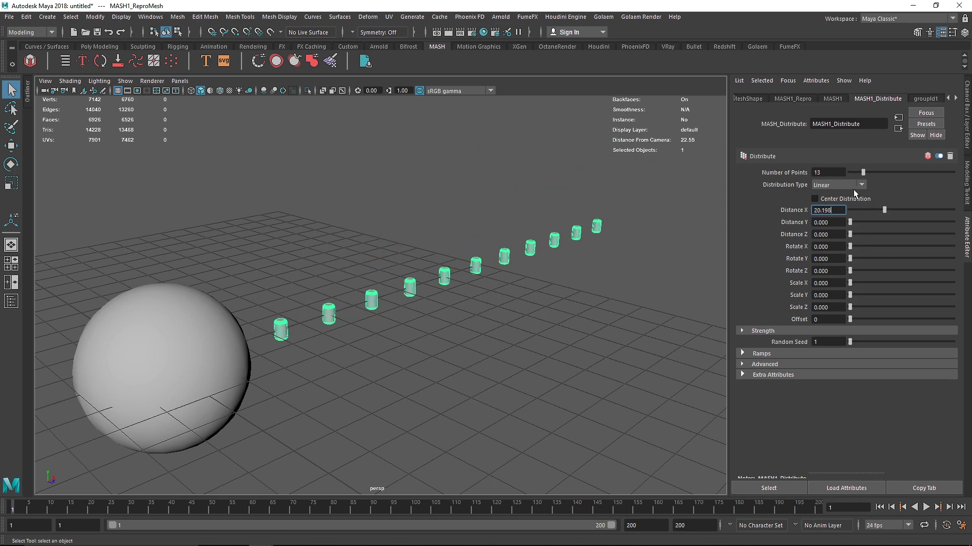
Set the Distribute node's distribution type to Mesh and connect pSphere1 as its input mesh.
{"action": "left_click", "coordinate": [838, 187]}
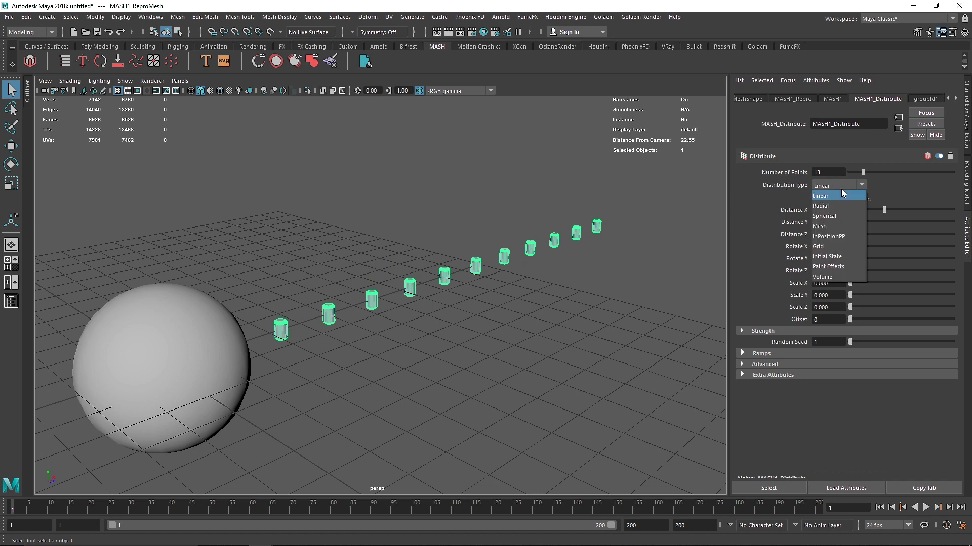
{"action": "left_click", "coordinate": [834, 225]}
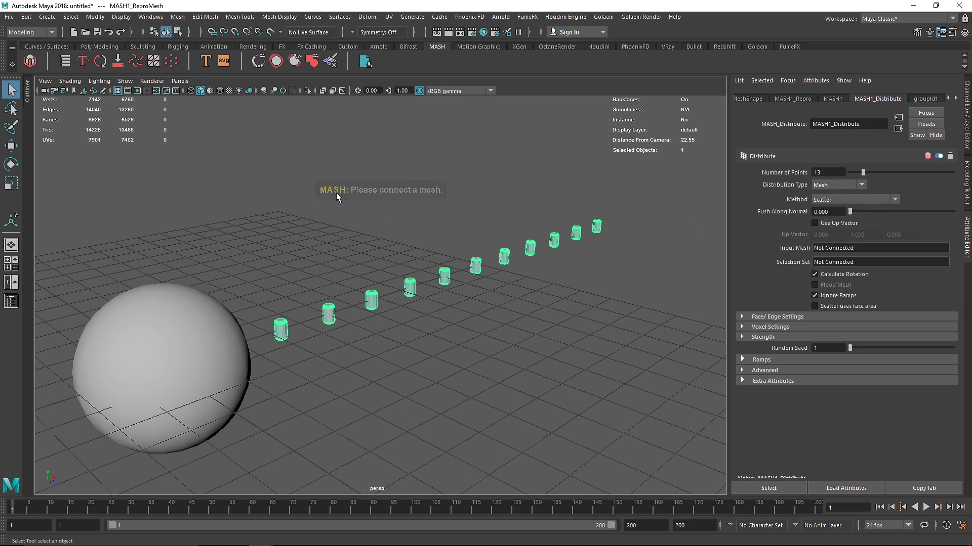
{"action": "left_click", "coordinate": [29, 97]}
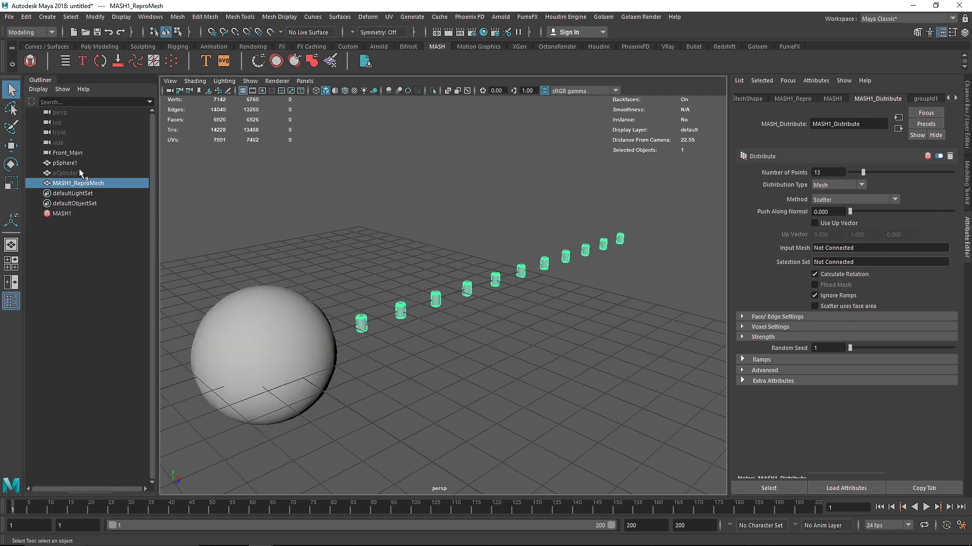
{"action": "left_click", "coordinate": [225, 317]}
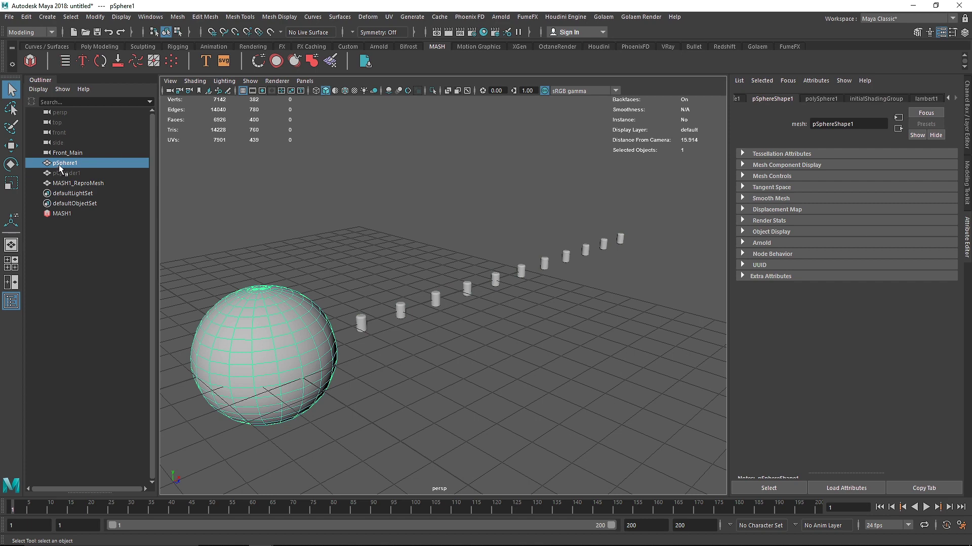
{"action": "left_click_drag", "start_coordinate": [329, 235], "coordinate": [519, 390]}
{"action": "left_click", "coordinate": [929, 99]}
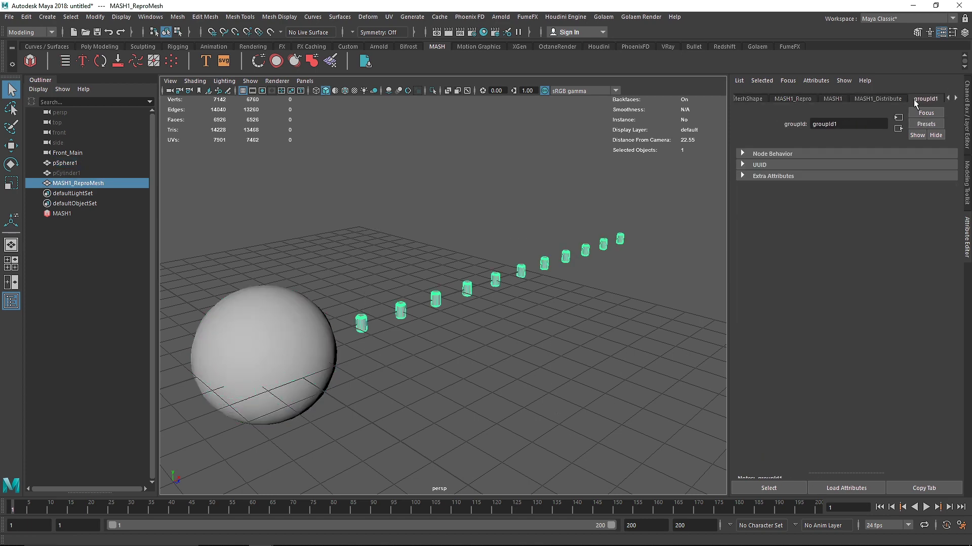
{"action": "left_click", "coordinate": [913, 99]}
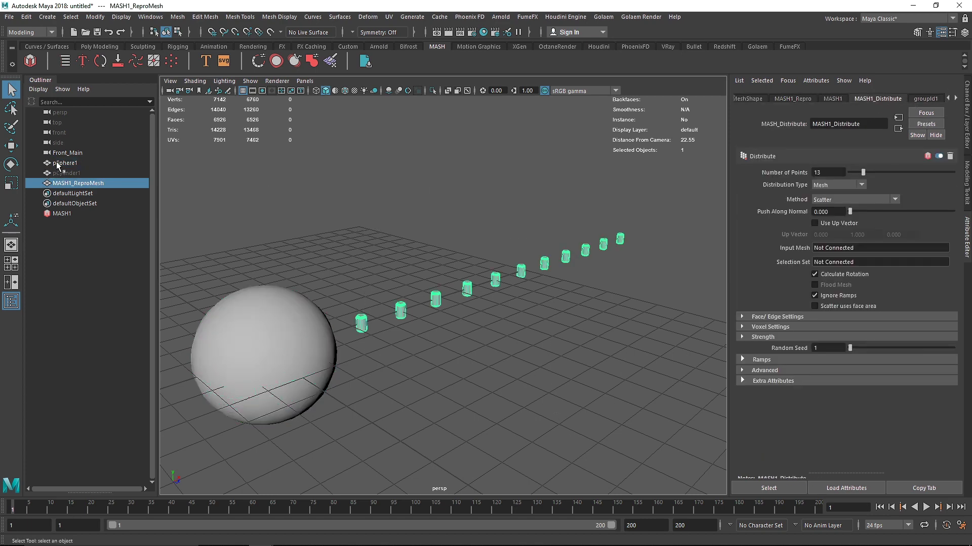
{"action": "middle_click_drag", "start_coordinate": [58, 166], "coordinate": [91, 169]}
{"action": "middle_click_drag", "start_coordinate": [75, 162], "coordinate": [845, 248]}
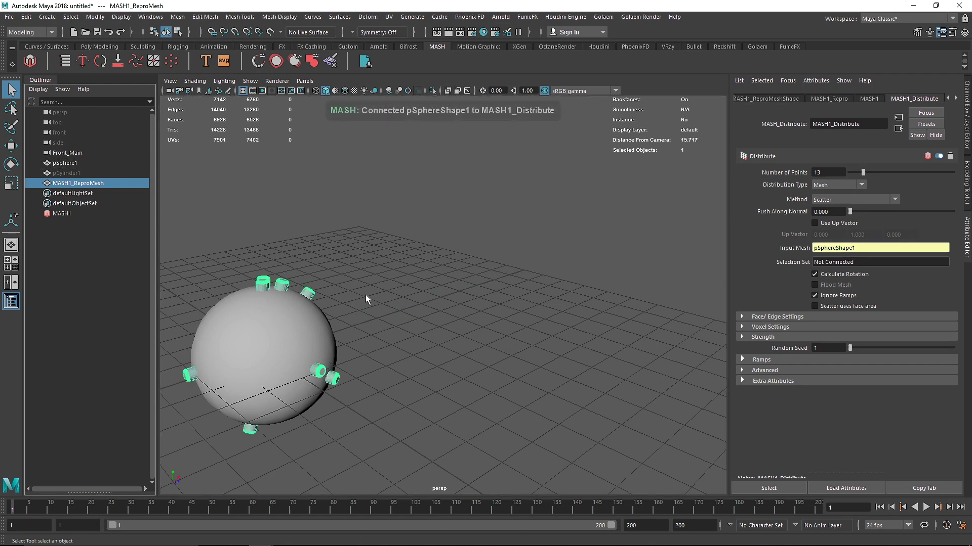
Inspect the cylinders scattered over the sphere from several sides and hide the viewport grid.
{"action": "left_click_drag", "start_coordinate": [400, 303], "coordinate": [317, 321], "text": "alt"}
{"action": "right_click_drag", "start_coordinate": [202, 235], "coordinate": [260, 252], "text": "alt"}
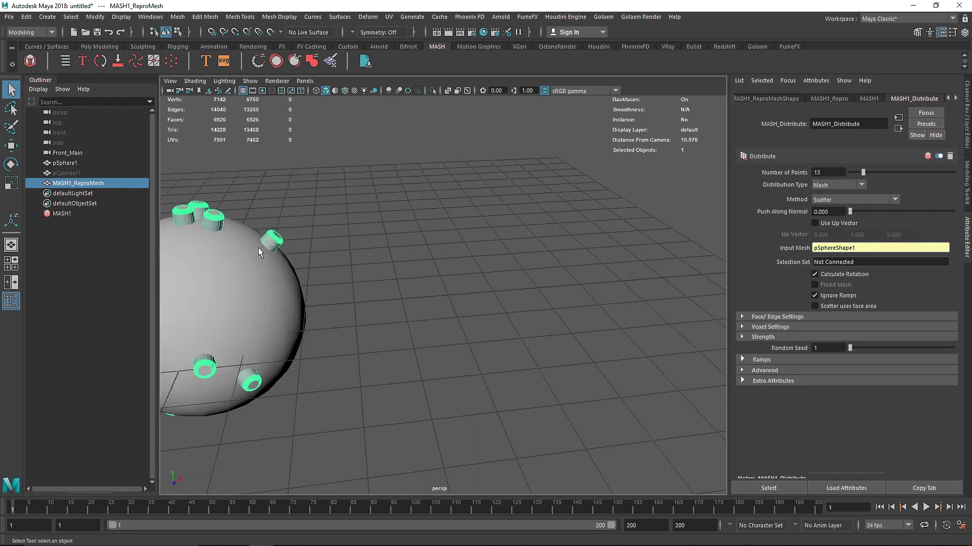
{"action": "middle_click_drag", "start_coordinate": [261, 251], "coordinate": [453, 282], "text": "alt"}
{"action": "left_click_drag", "start_coordinate": [342, 205], "coordinate": [271, 216], "text": "alt"}
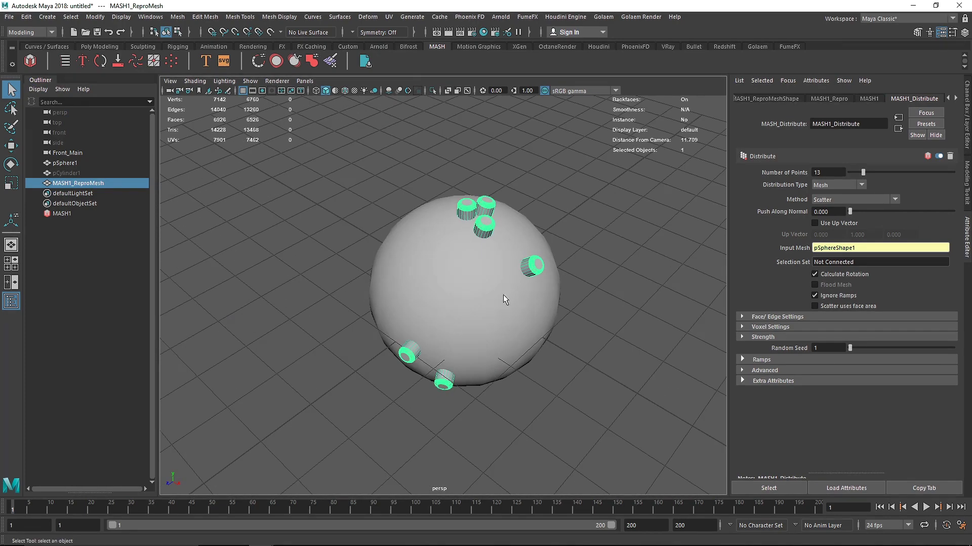
{"action": "left_click_drag", "start_coordinate": [529, 415], "coordinate": [550, 354], "text": "alt"}
{"action": "left_click_drag", "start_coordinate": [424, 338], "coordinate": [481, 308], "text": "alt"}
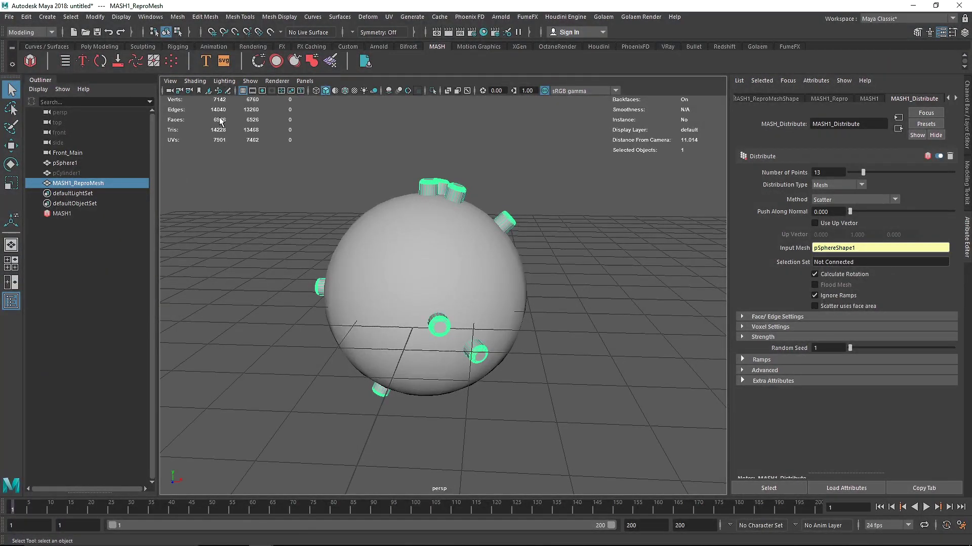
{"action": "left_click", "coordinate": [243, 90]}
{"action": "middle_click_drag", "start_coordinate": [466, 263], "coordinate": [498, 270], "text": "alt"}
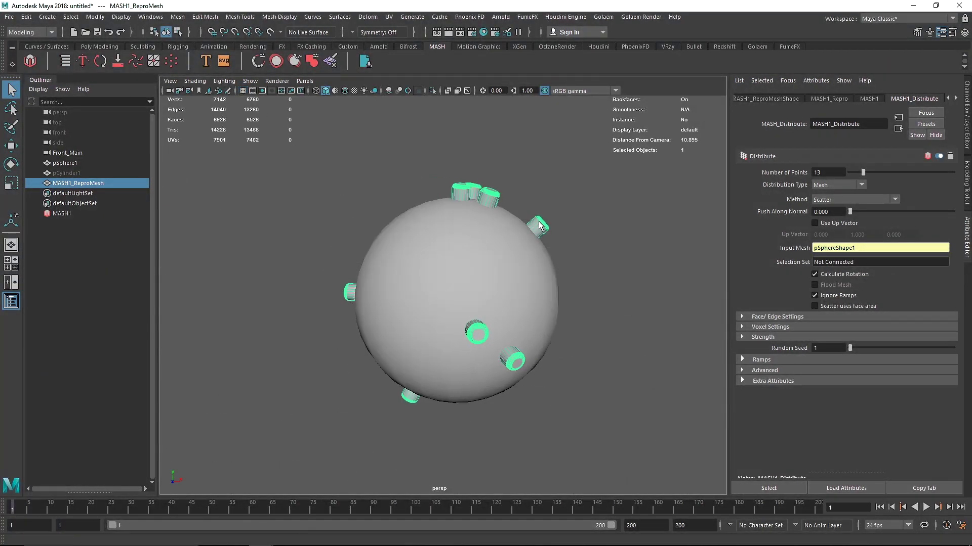
Try 200 points on the Distribute node, settle on 50, and check the spread of cylinders around the sphere.
{"action": "left_click_drag", "start_coordinate": [873, 172], "coordinate": [954, 172]}
{"action": "left_click", "coordinate": [831, 172]}
{"action": "type", "text": "20"}
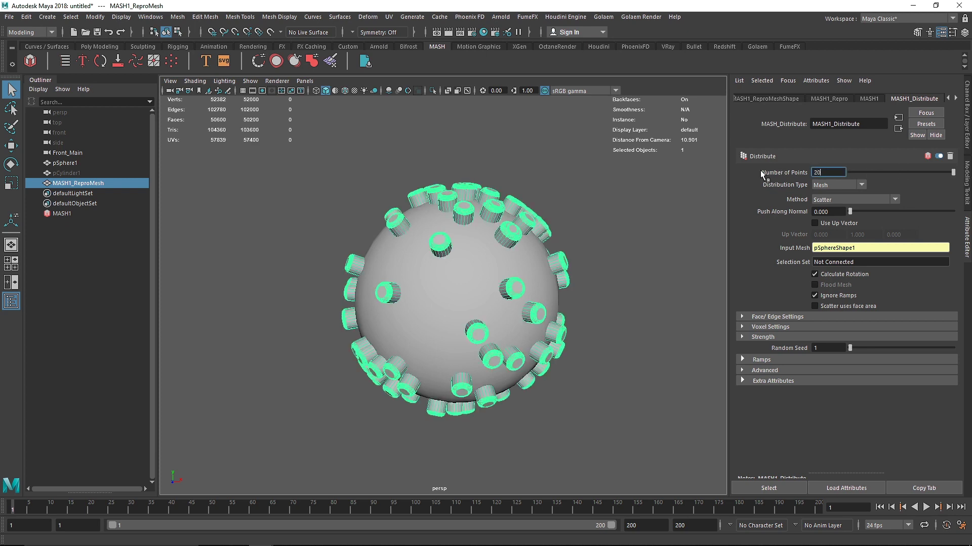
{"action": "type", "text": "0"}
{"action": "key", "text": "Return"}
{"action": "type", "text": "50"}
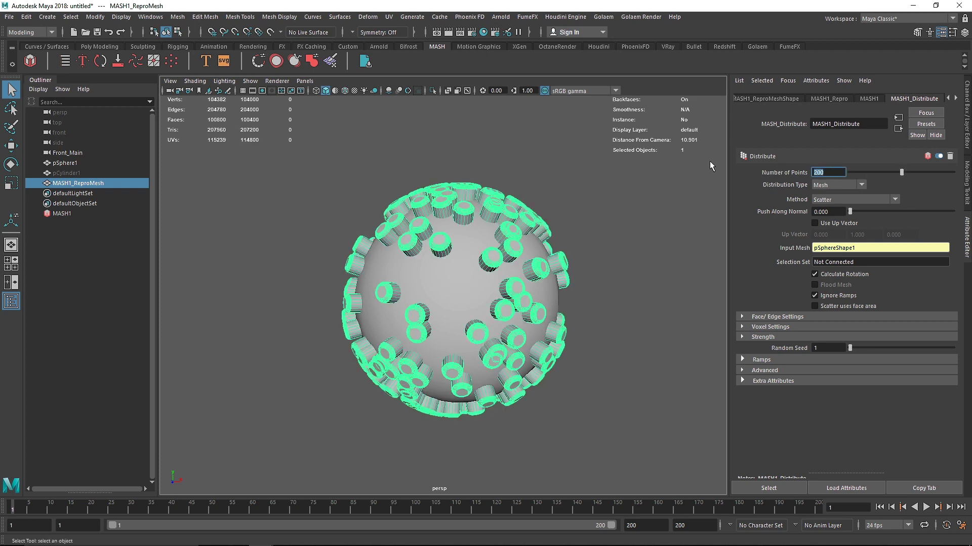
{"action": "key", "text": "Return"}
{"action": "right_click_drag", "start_coordinate": [478, 230], "coordinate": [581, 228], "text": "alt"}
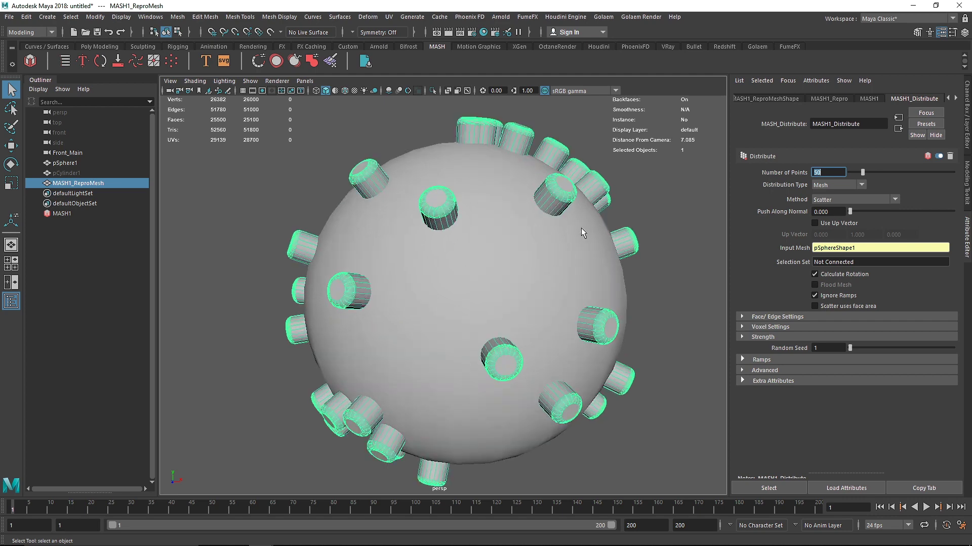
{"action": "left_click_drag", "start_coordinate": [581, 228], "coordinate": [496, 249], "text": "alt"}
{"action": "right_click_drag", "start_coordinate": [496, 249], "coordinate": [441, 251], "text": "alt"}
{"action": "left_click_drag", "start_coordinate": [440, 250], "coordinate": [404, 217], "text": "alt"}
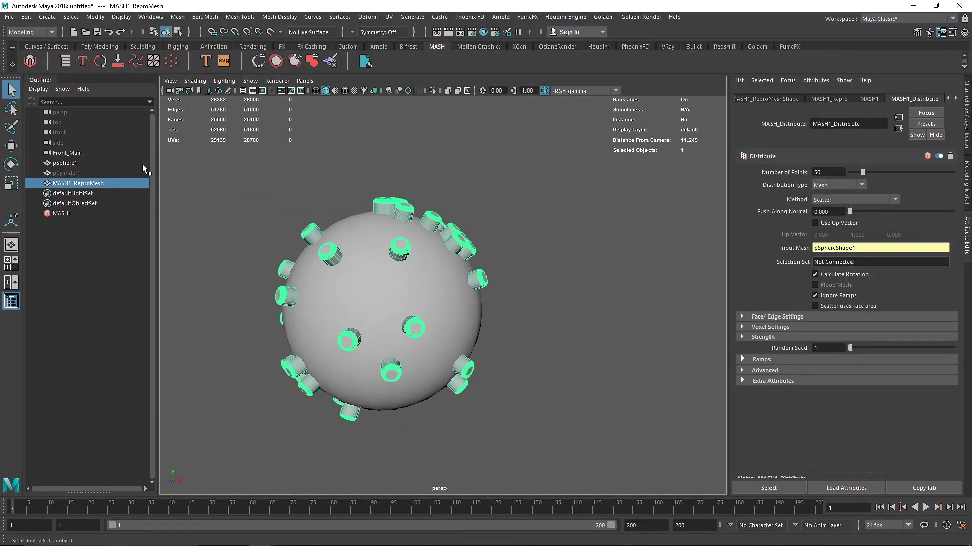
Rename the sphere as Cell and select the scattered cylinder mesh.
{"action": "double_click", "coordinate": [66, 163]}
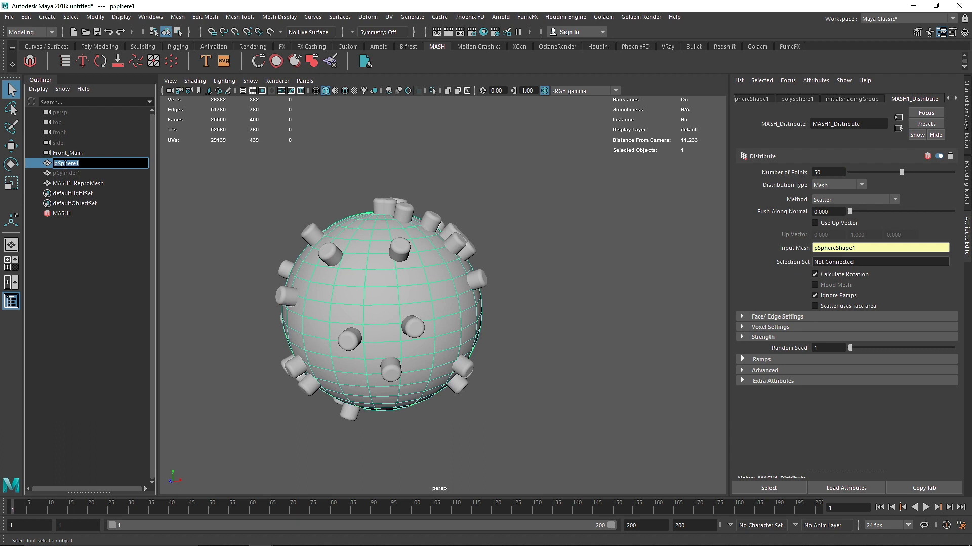
{"action": "type", "text": "Cell"}
{"action": "key", "text": "Return"}
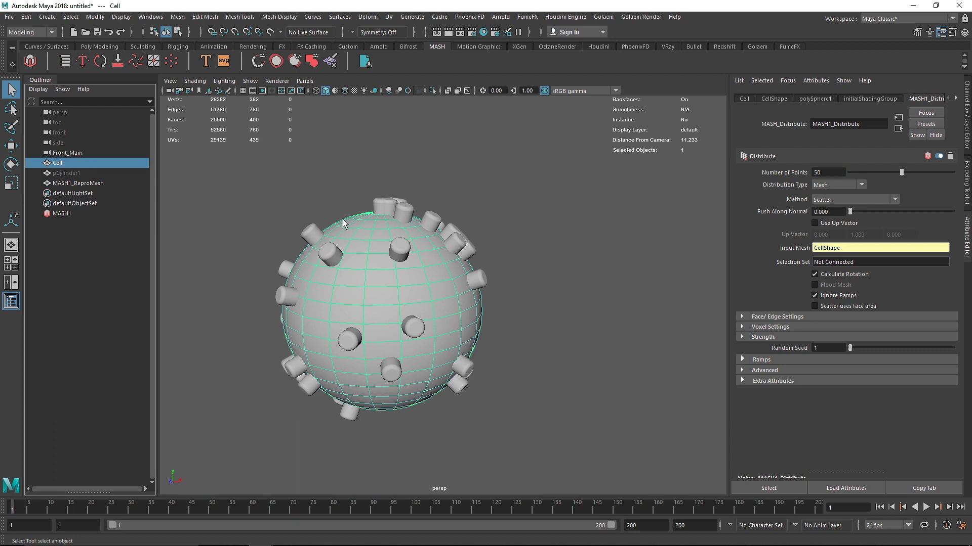
{"action": "scroll", "coordinate": [344, 221], "scroll_direction": "up", "scroll_amount": 3}
{"action": "left_click", "coordinate": [364, 180]}
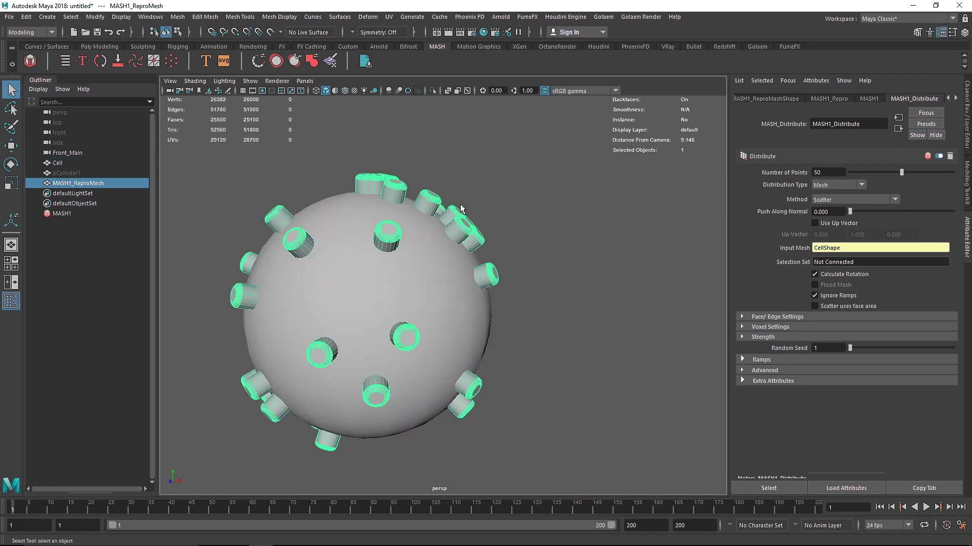
Test the Distribute node's Push Along Normal, Strength and Calculate Rotation settings, and restore them.
{"action": "left_click_drag", "start_coordinate": [855, 211], "coordinate": [812, 210]}
{"action": "left_click", "coordinate": [757, 337]}
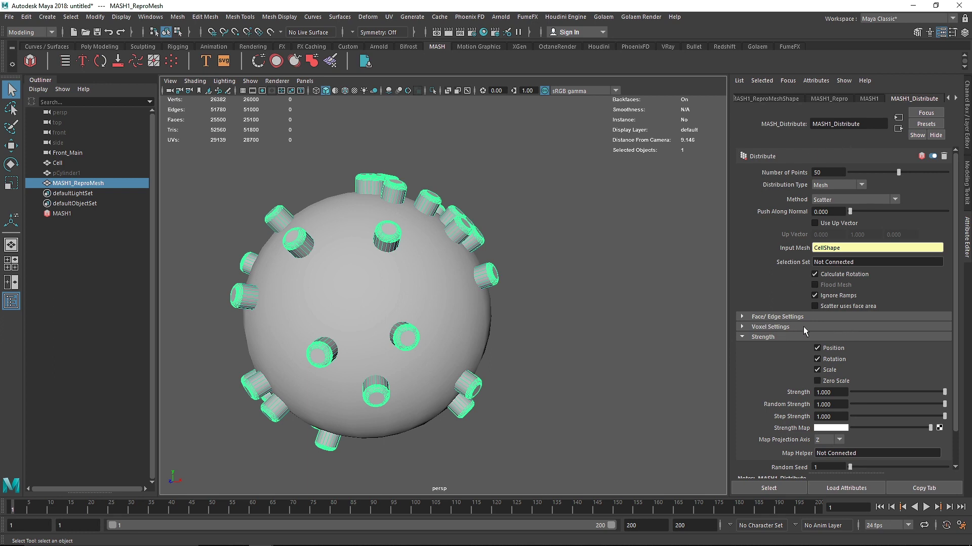
{"action": "left_click", "coordinate": [840, 359]}
{"action": "left_click", "coordinate": [832, 370]}
{"action": "left_click", "coordinate": [779, 337]}
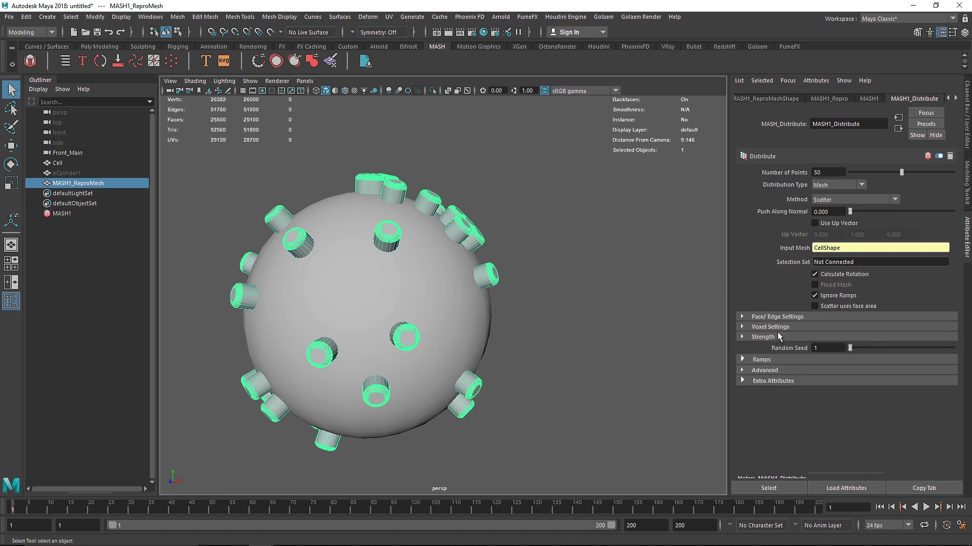
{"action": "left_click", "coordinate": [832, 277]}
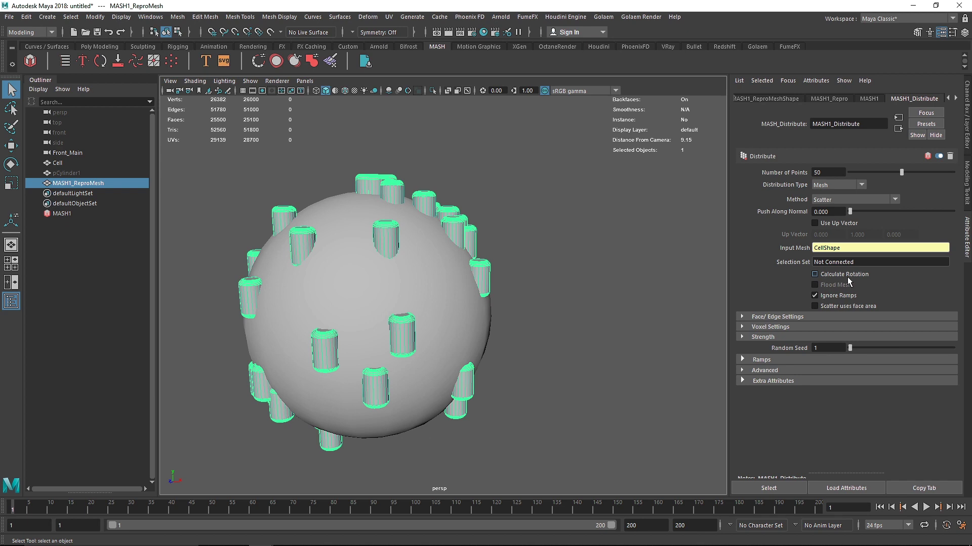
{"action": "left_click", "coordinate": [847, 276]}
Add a Random node to the MASH1 network and check the Distribute node's settings before returning to it.
{"action": "left_click", "coordinate": [869, 98]}
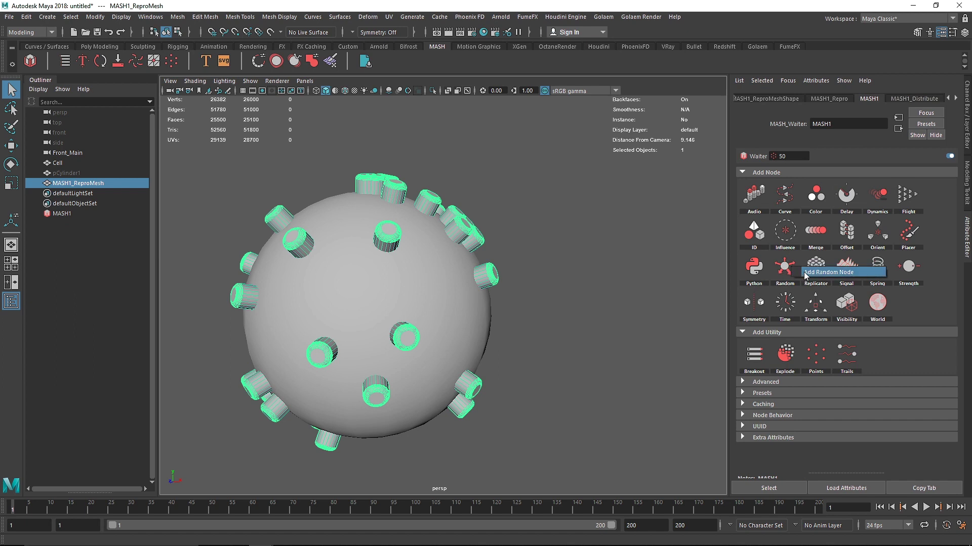
{"action": "left_click", "coordinate": [871, 275]}
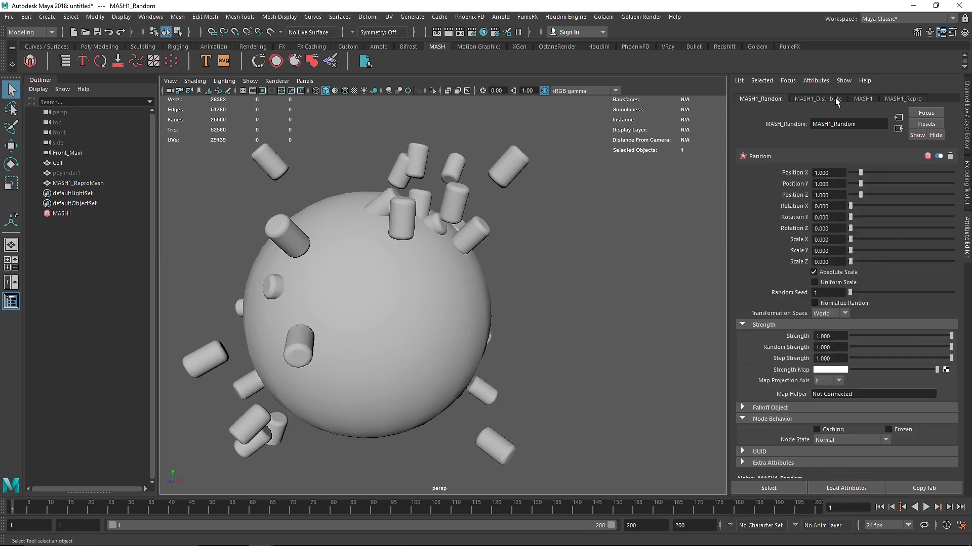
{"action": "left_click", "coordinate": [818, 99]}
{"action": "left_click_drag", "start_coordinate": [850, 211], "coordinate": [816, 215]}
{"action": "left_click", "coordinate": [774, 101]}
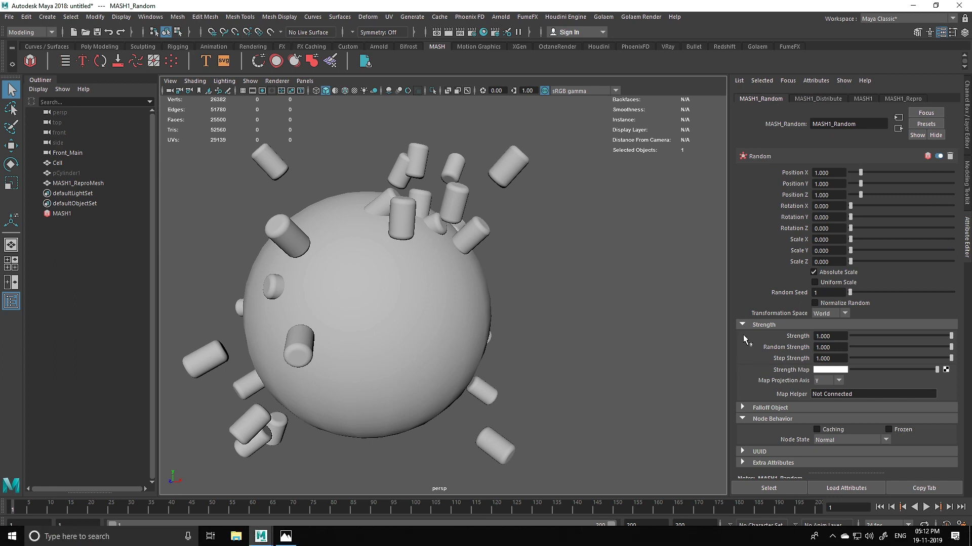
Set the Random node's Position X, Y and Z to 0.
{"action": "left_click", "coordinate": [793, 175]}
{"action": "type", "text": "0"}
{"action": "left_click", "coordinate": [794, 186]}
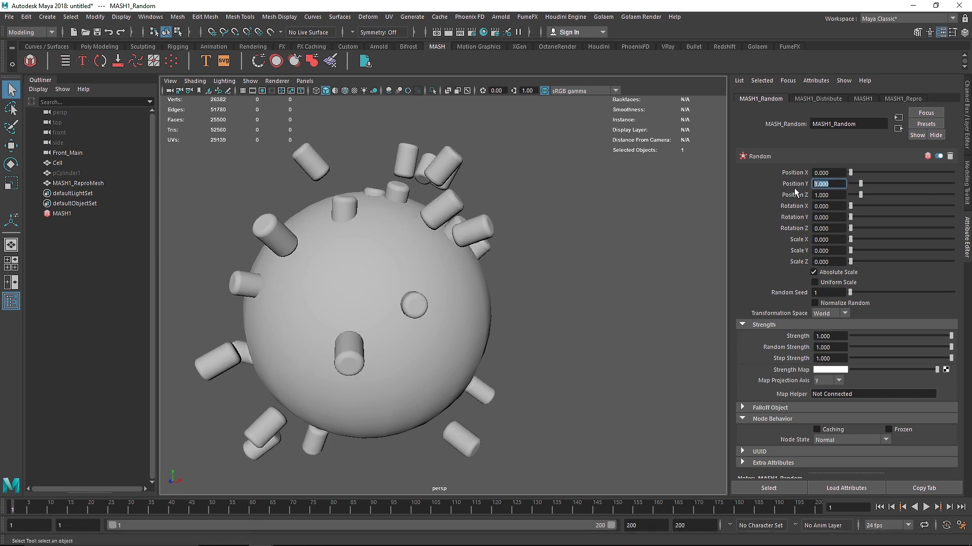
{"action": "type", "text": "0"}
{"action": "left_click", "coordinate": [787, 194]}
{"action": "left_click_drag", "start_coordinate": [852, 182], "coordinate": [830, 196]}
{"action": "left_click", "coordinate": [834, 206]}
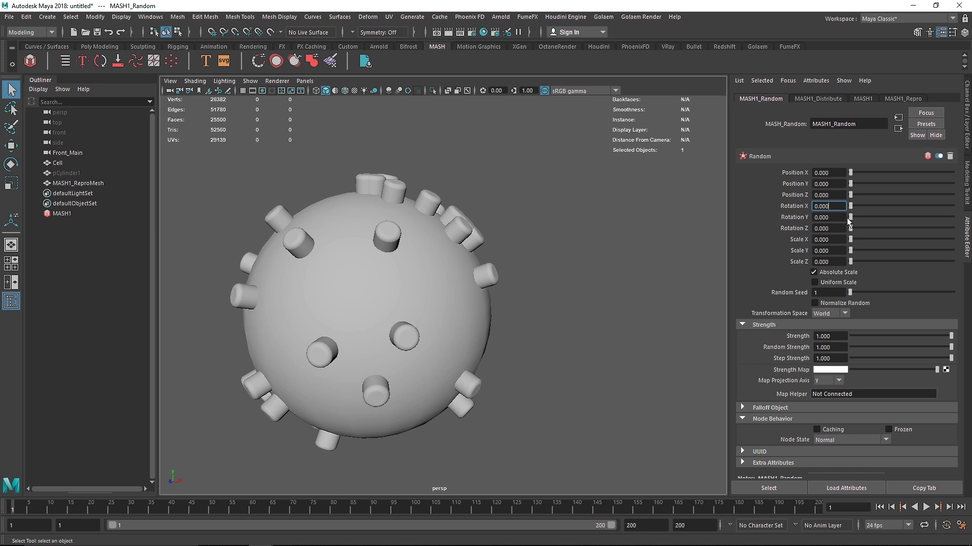
Set the Random node's Rotation X, Y and Z to 180.
{"action": "left_click_drag", "start_coordinate": [852, 206], "coordinate": [970, 208]}
{"action": "left_click_drag", "start_coordinate": [851, 218], "coordinate": [965, 231]}
{"action": "left_click_drag", "start_coordinate": [906, 202], "coordinate": [970, 221]}
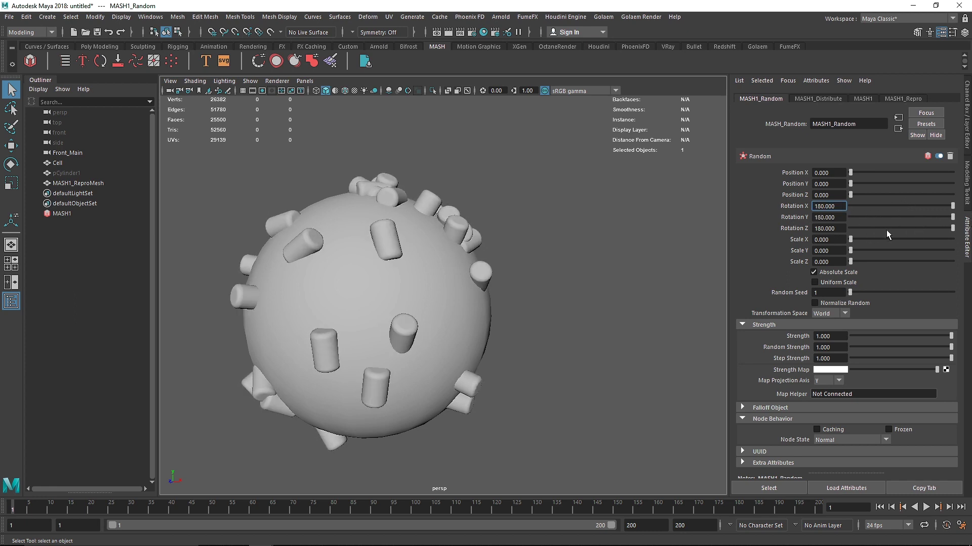
Turn on Uniform Scale for the Random node and set its Scale X to 1.
{"action": "left_click", "coordinate": [838, 283]}
{"action": "left_click", "coordinate": [816, 240]}
{"action": "type", "text": "1"}
{"action": "key", "text": "Return"}
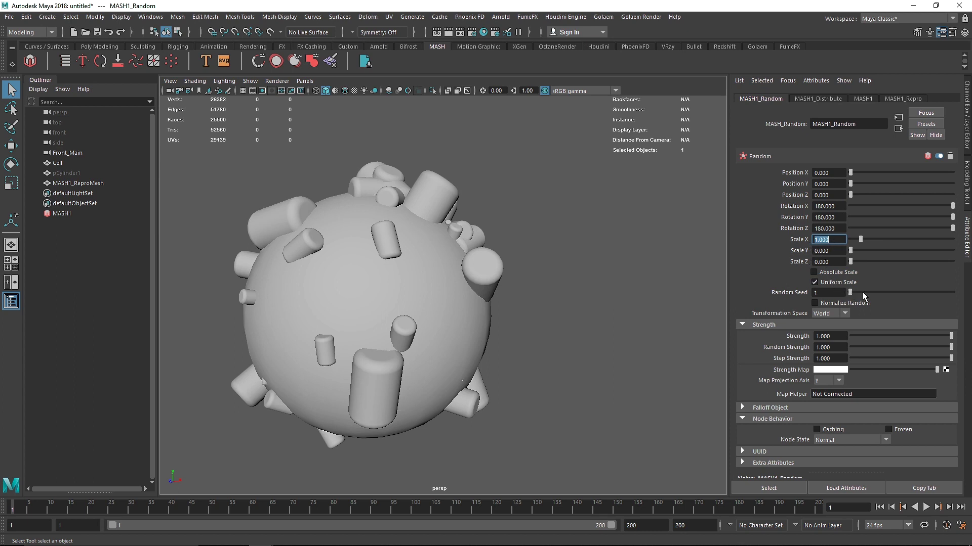
{"action": "mouse_move", "coordinate": [592, 277]}
{"action": "left_mouse_down", "text": "alt"}
{"action": "mouse_move", "coordinate": [451, 247]}
{"action": "mouse_move", "coordinate": [603, 282]}
{"action": "left_mouse_up", "text": "alt"}
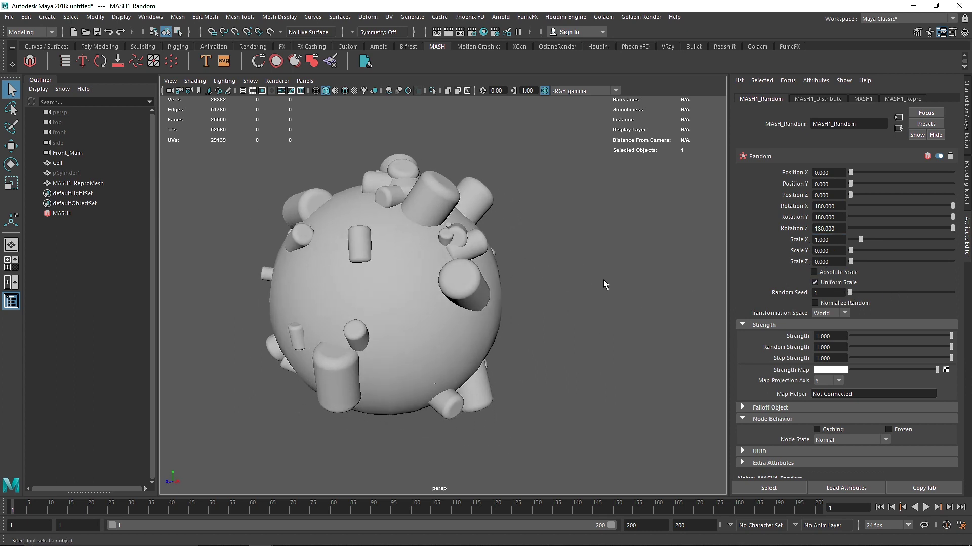
Reduce the Random node's Scale X to 0.8 and finally to 0.6, and clear the selection.
{"action": "left_click", "coordinate": [827, 240]}
{"action": "type", "text": "0.8"}
{"action": "key", "text": "Return"}
{"action": "type", "text": "."}
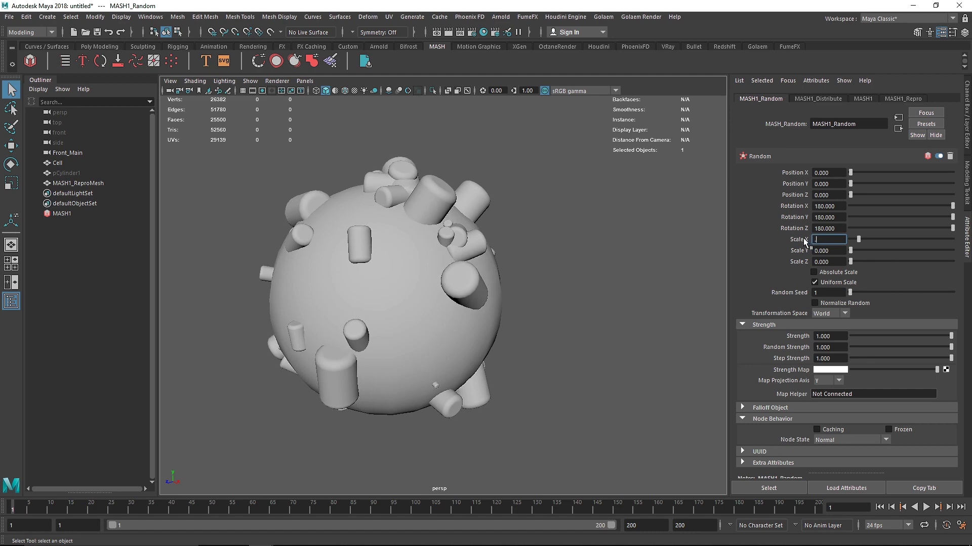
{"action": "type", "text": "6"}
{"action": "key", "text": "Return"}
{"action": "left_click", "coordinate": [560, 229]}
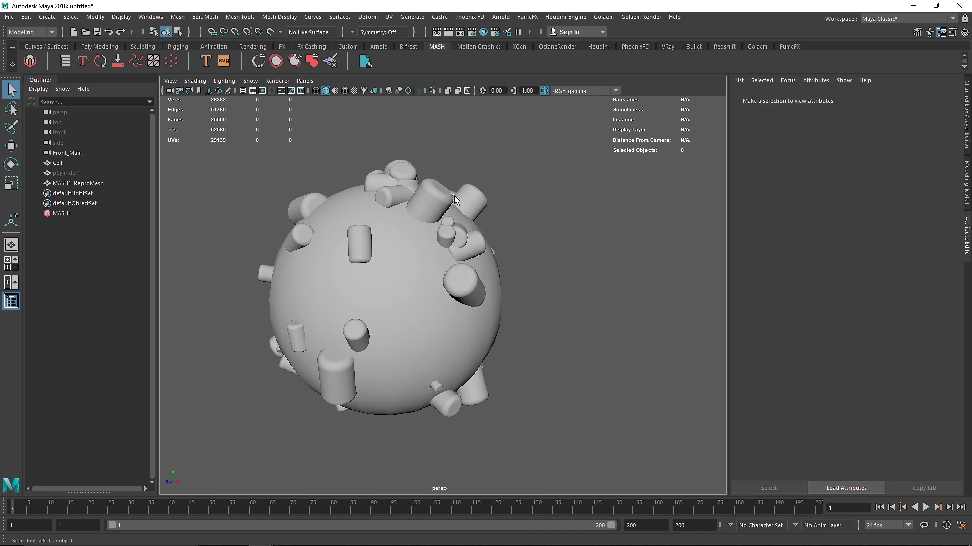
Scale the source pCylinder1 down uniformly to about 1.027, 0.651, 1.027 to shrink all copies, keeping the source hidden.
{"action": "left_click", "coordinate": [445, 197]}
{"action": "mouse_move", "coordinate": [450, 198]}
{"action": "left_mouse_down", "text": "alt"}
{"action": "mouse_move", "coordinate": [581, 201]}
{"action": "mouse_move", "coordinate": [463, 192]}
{"action": "left_mouse_up", "text": "alt"}
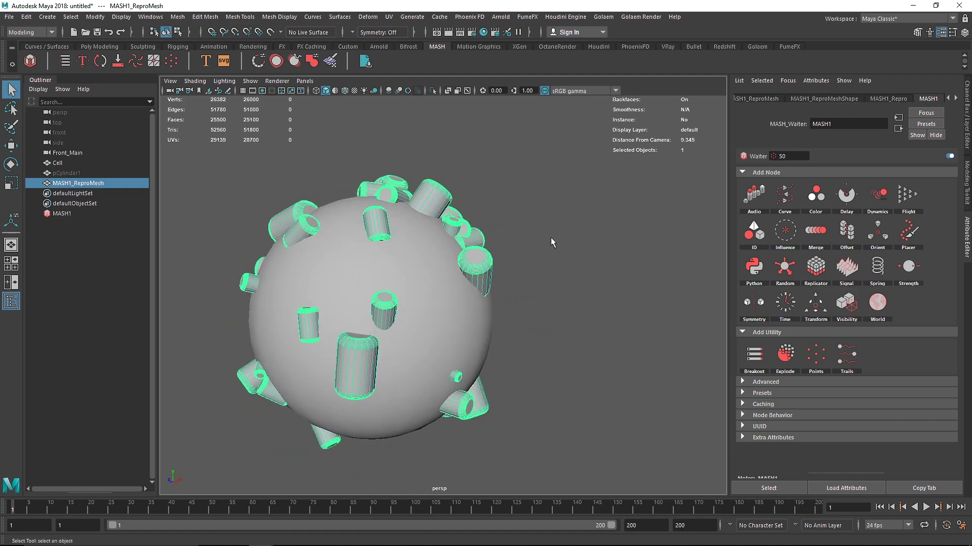
{"action": "left_click", "coordinate": [65, 173]}
{"action": "middle_click", "coordinate": [501, 365]}
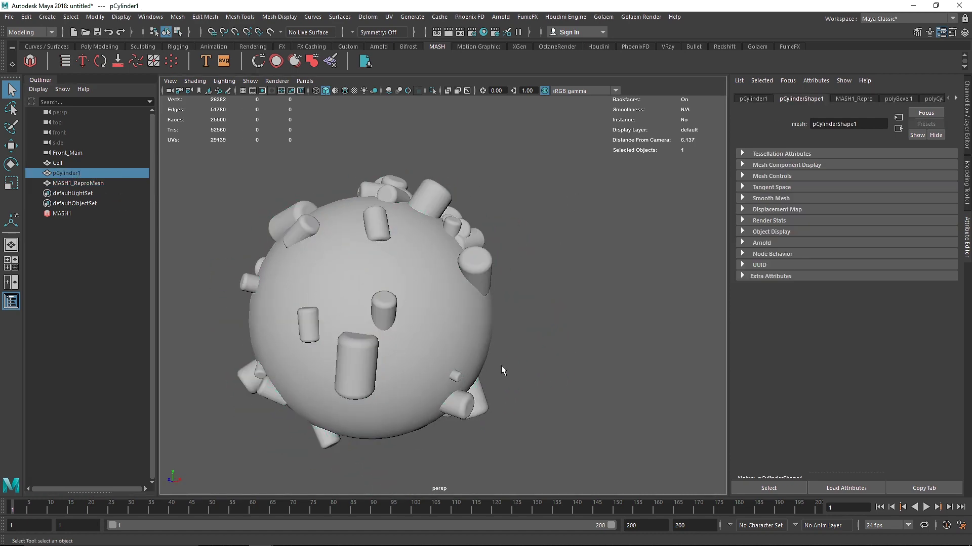
{"action": "key", "text": "r"}
{"action": "scroll", "coordinate": [474, 368], "scroll_direction": "down", "scroll_amount": 3}
{"action": "middle_click_drag", "start_coordinate": [253, 344], "coordinate": [319, 348], "text": "alt"}
{"action": "left_click_drag", "start_coordinate": [325, 341], "coordinate": [215, 355]}
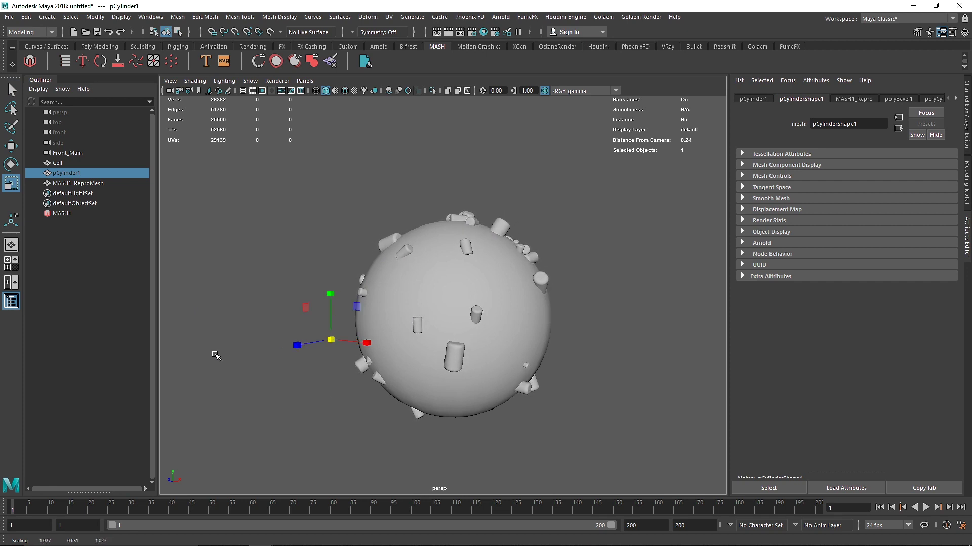
{"action": "key", "text": "ctrl+h"}
Set the Random node's Scale X on MASH1_ReproMesh to 0.9 and finally to 0.7.
{"action": "left_click", "coordinate": [61, 163]}
{"action": "left_click", "coordinate": [70, 181]}
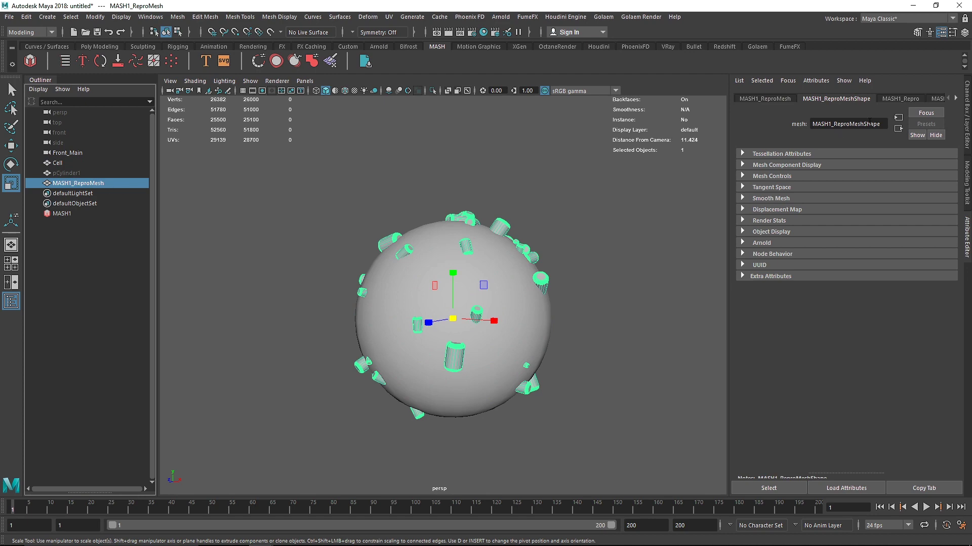
{"action": "left_click", "coordinate": [897, 103]}
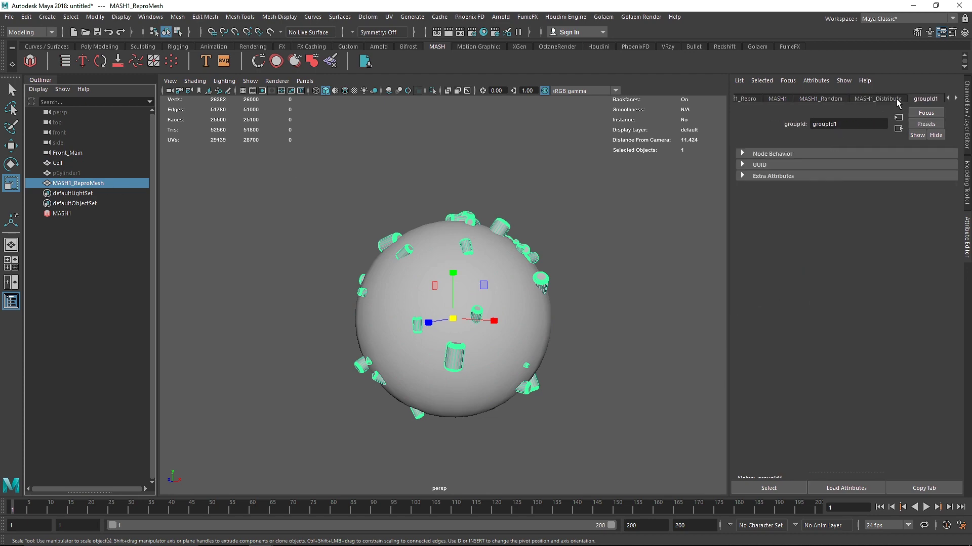
{"action": "left_click", "coordinate": [838, 100]}
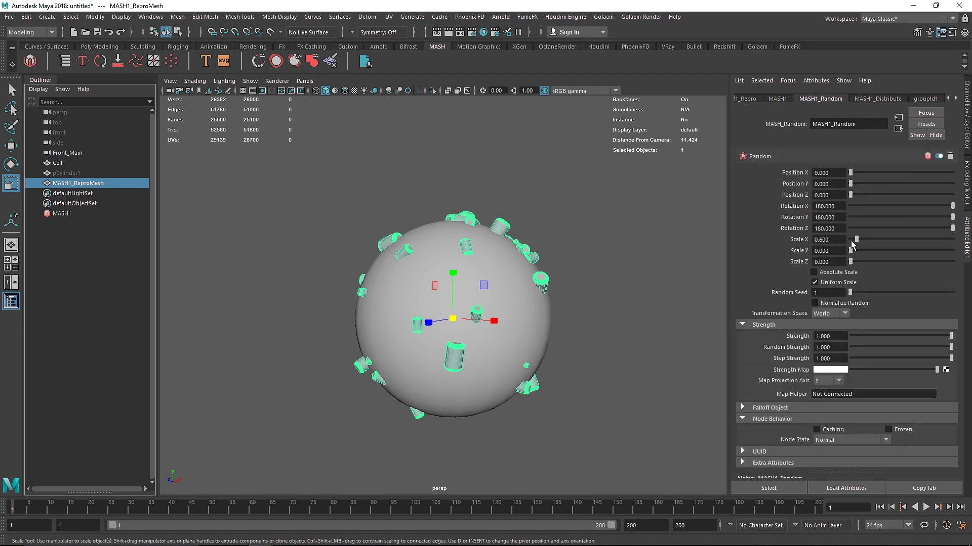
{"action": "left_click_drag", "start_coordinate": [833, 239], "coordinate": [760, 235]}
{"action": "type", "text": ".9"}
{"action": "key", "text": "Return"}
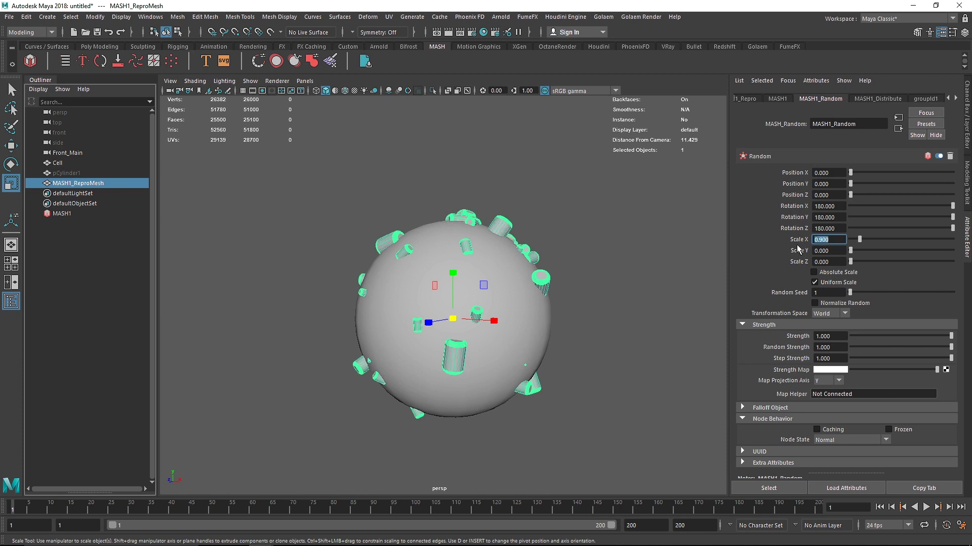
{"action": "type", "text": ".7"}
{"action": "key", "text": "Return"}
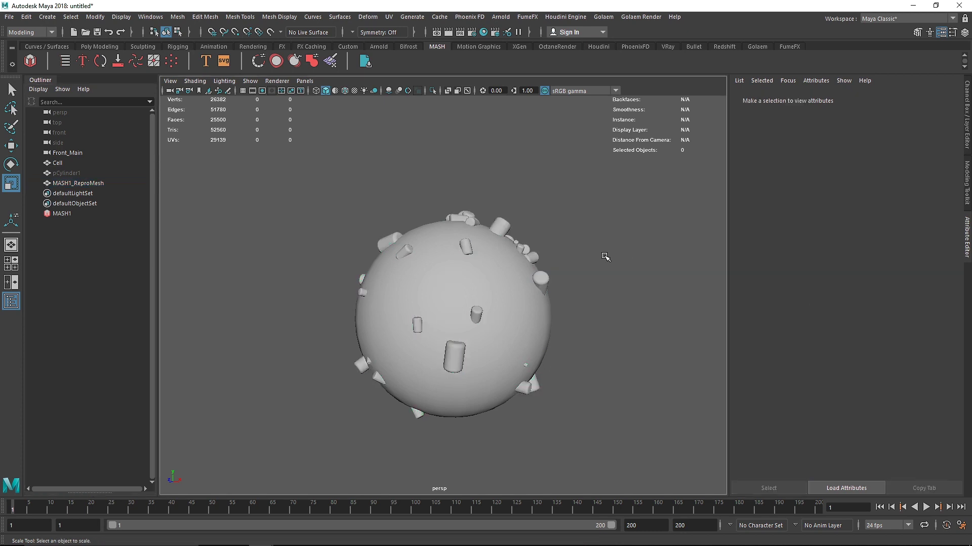
{"action": "scroll", "coordinate": [518, 227], "scroll_direction": "up", "scroll_amount": 2}
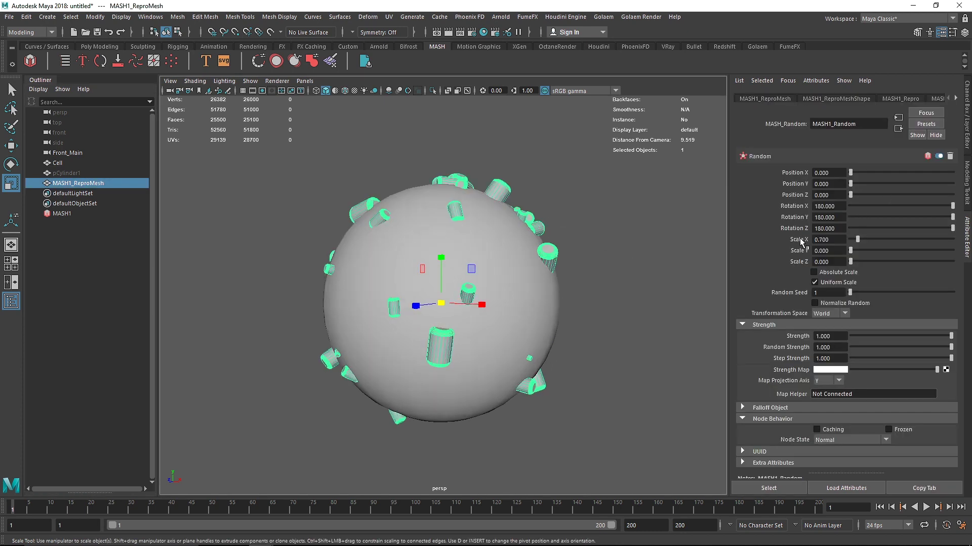
Increase the Distribute node's Number of Points to 91 to scatter more cylinders over the cell.
{"action": "left_click", "coordinate": [903, 98]}
{"action": "scroll", "coordinate": [908, 98], "scroll_direction": "down", "scroll_amount": 2}
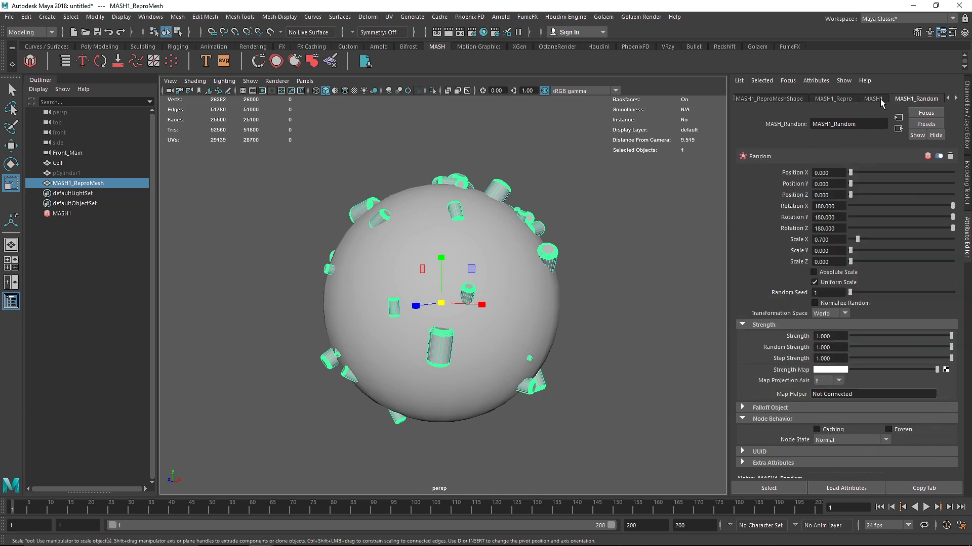
{"action": "scroll", "coordinate": [880, 99], "scroll_direction": "down", "scroll_amount": 1}
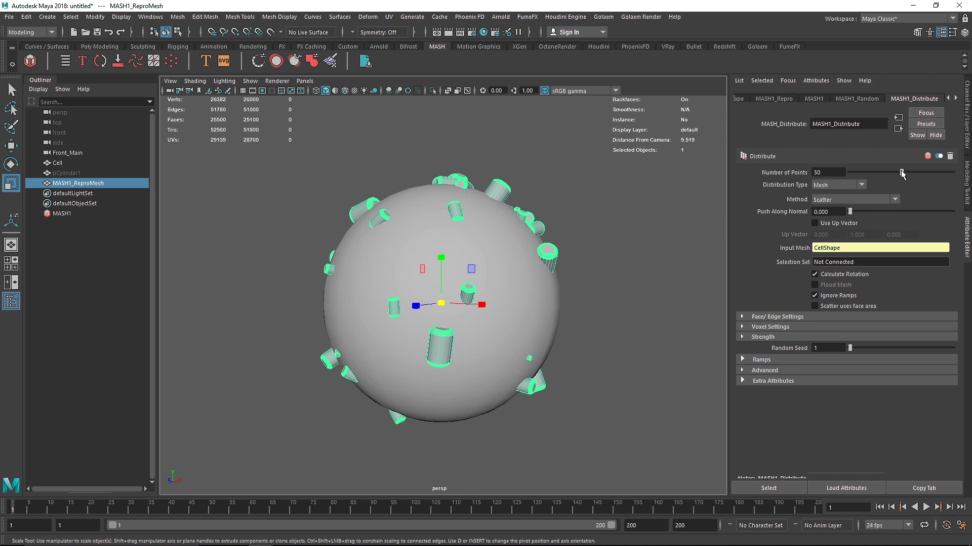
{"action": "left_click_drag", "start_coordinate": [901, 173], "coordinate": [943, 173]}
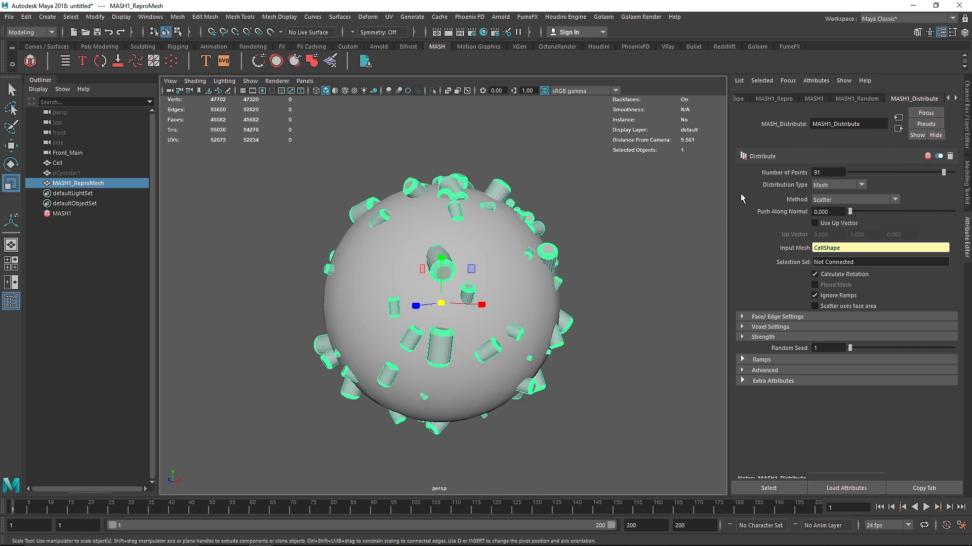
{"action": "scroll", "coordinate": [510, 259], "scroll_direction": "up", "scroll_amount": 3}
{"action": "mouse_move", "coordinate": [544, 262]}
{"action": "left_mouse_down", "text": "alt"}
{"action": "mouse_move", "coordinate": [523, 249]}
{"action": "mouse_move", "coordinate": [497, 263]}
{"action": "mouse_move", "coordinate": [541, 252]}
{"action": "left_mouse_up", "text": "alt"}
{"action": "scroll", "coordinate": [506, 243], "scroll_direction": "down", "scroll_amount": 3}
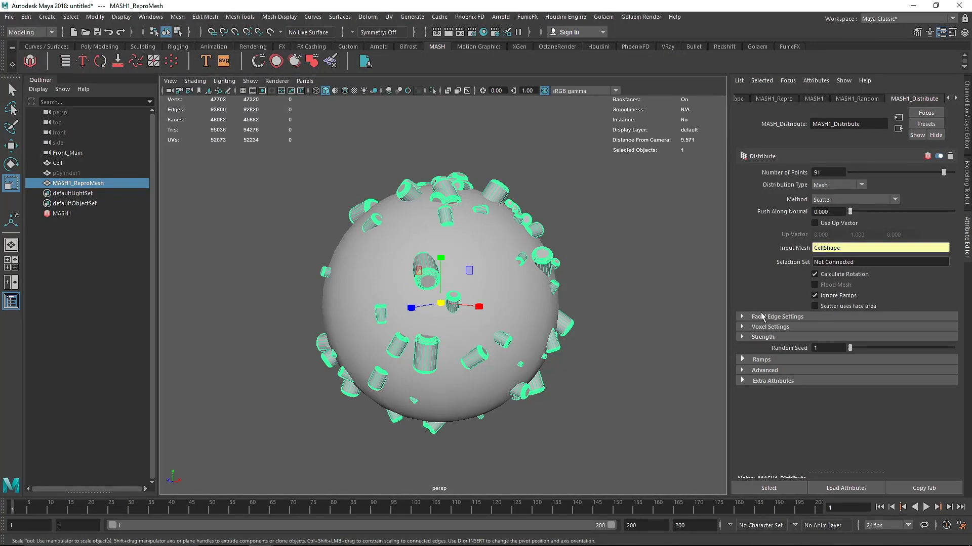
Raise the Distribute node's Random Seed to 46 and then higher to rearrange the scattered cylinders, and clear the selection.
{"action": "left_click_drag", "start_coordinate": [850, 349], "coordinate": [897, 350]}
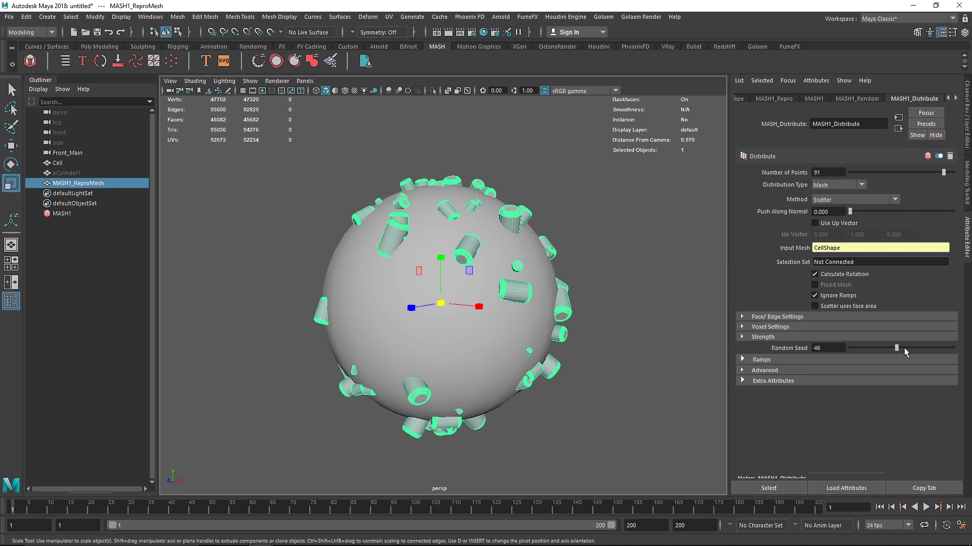
{"action": "left_click_drag", "start_coordinate": [908, 349], "coordinate": [931, 350]}
{"action": "left_click", "coordinate": [616, 283]}
{"action": "left_click_drag", "start_coordinate": [617, 284], "coordinate": [582, 287], "text": "alt"}
{"action": "scroll", "coordinate": [551, 291], "scroll_direction": "down", "scroll_amount": 5}
{"action": "mouse_move", "coordinate": [471, 283]}
{"action": "left_mouse_down", "text": "alt"}
{"action": "mouse_move", "coordinate": [503, 285]}
{"action": "mouse_move", "coordinate": [486, 287]}
{"action": "left_mouse_up", "text": "alt"}
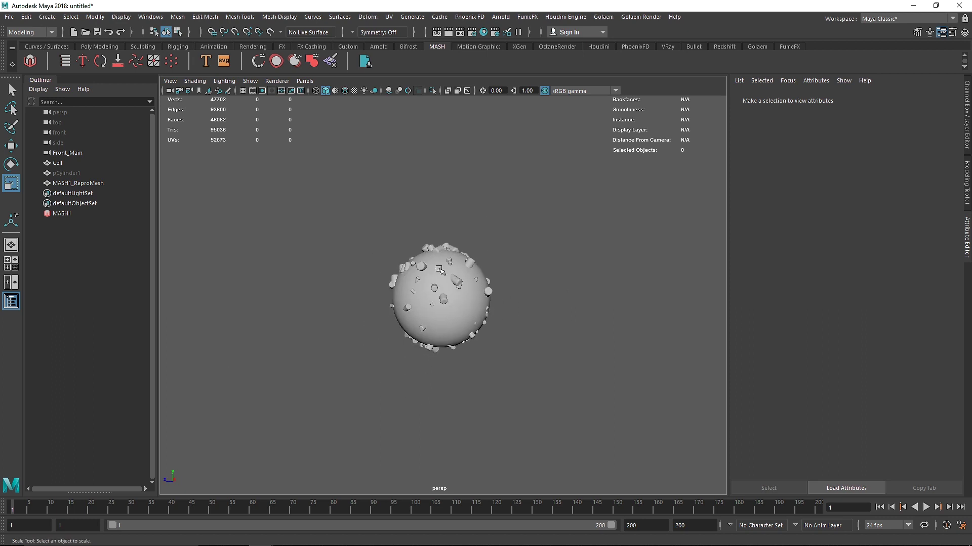
Create a polygon sphere at the cell's centre and scale it up uniformly to about 2.344.
{"action": "left_click", "coordinate": [89, 46]}
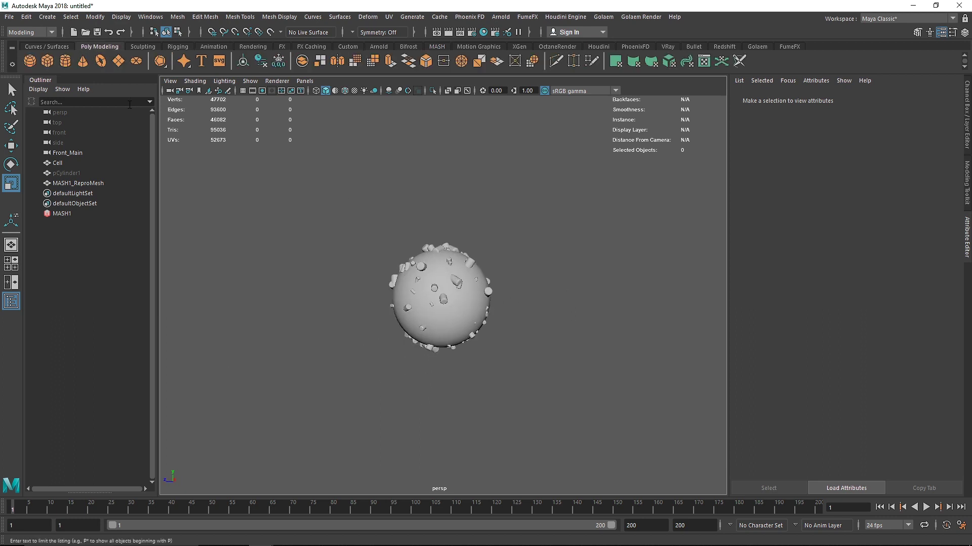
{"action": "left_click", "coordinate": [29, 62]}
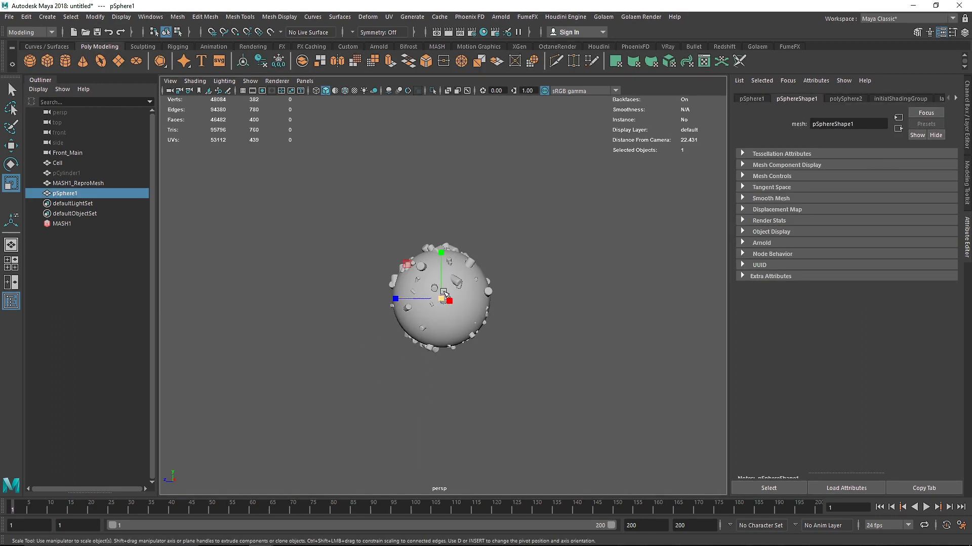
{"action": "left_click_drag", "start_coordinate": [441, 299], "coordinate": [493, 319]}
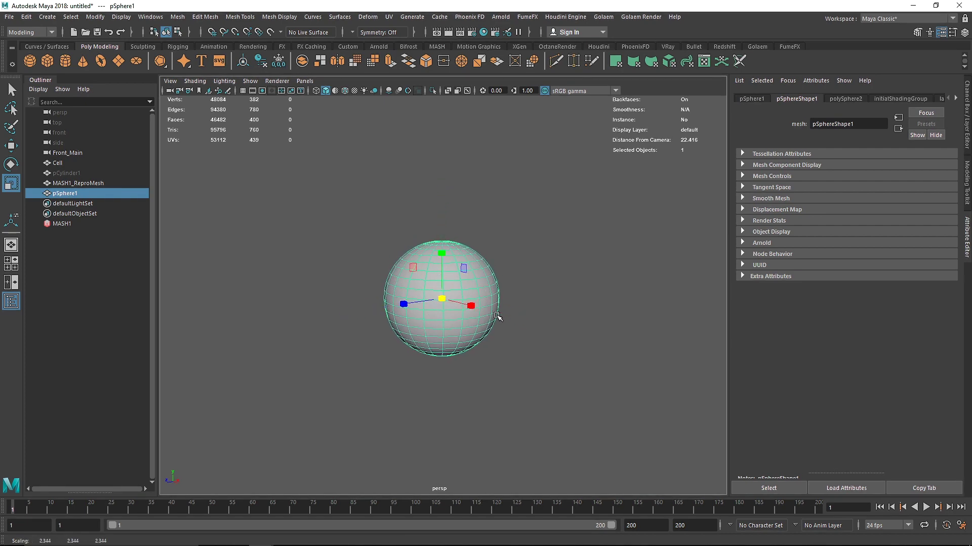
Enlarge the new sphere slightly so it encloses all the scattered cylinders, using X-ray shading for checking and restoring opaque shading.
{"action": "left_click", "coordinate": [448, 90]}
{"action": "key", "text": "f"}
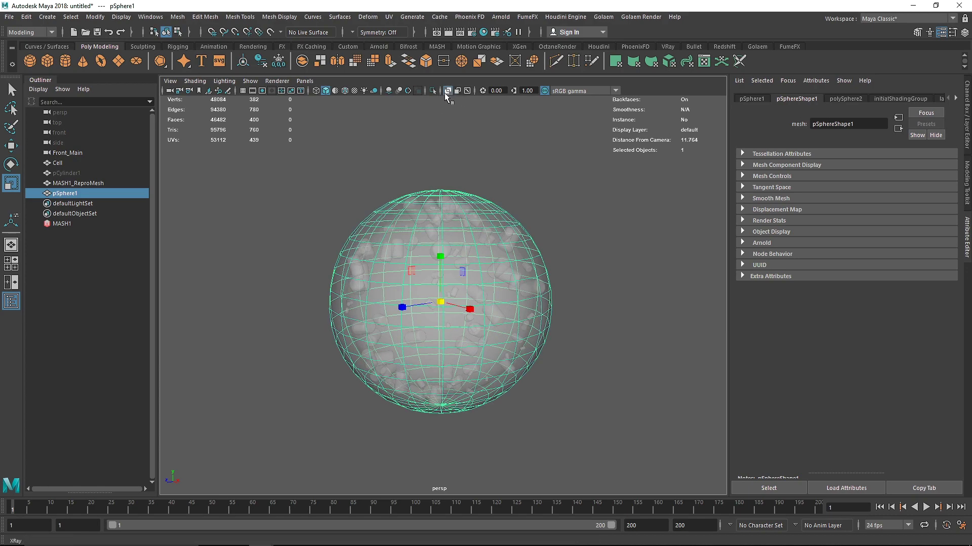
{"action": "left_click_drag", "start_coordinate": [426, 222], "coordinate": [445, 234], "text": "alt"}
{"action": "scroll", "coordinate": [453, 268], "scroll_direction": "up", "scroll_amount": 3}
{"action": "left_click_drag", "start_coordinate": [454, 273], "coordinate": [430, 254], "text": "alt"}
{"action": "left_click_drag", "start_coordinate": [438, 303], "coordinate": [462, 315]}
{"action": "scroll", "coordinate": [437, 306], "scroll_direction": "down", "scroll_amount": 2}
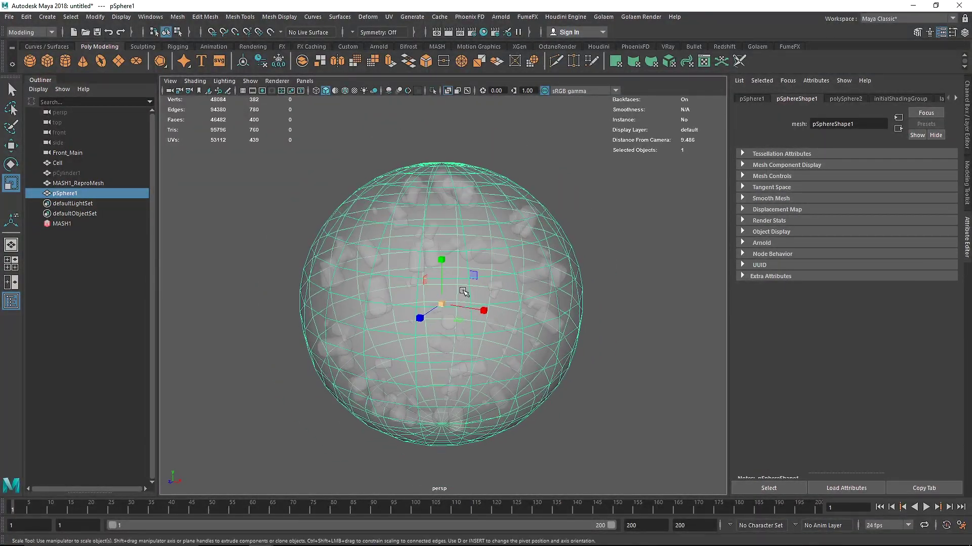
{"action": "left_click", "coordinate": [445, 90]}
{"action": "left_click_drag", "start_coordinate": [426, 192], "coordinate": [451, 184], "text": "alt"}
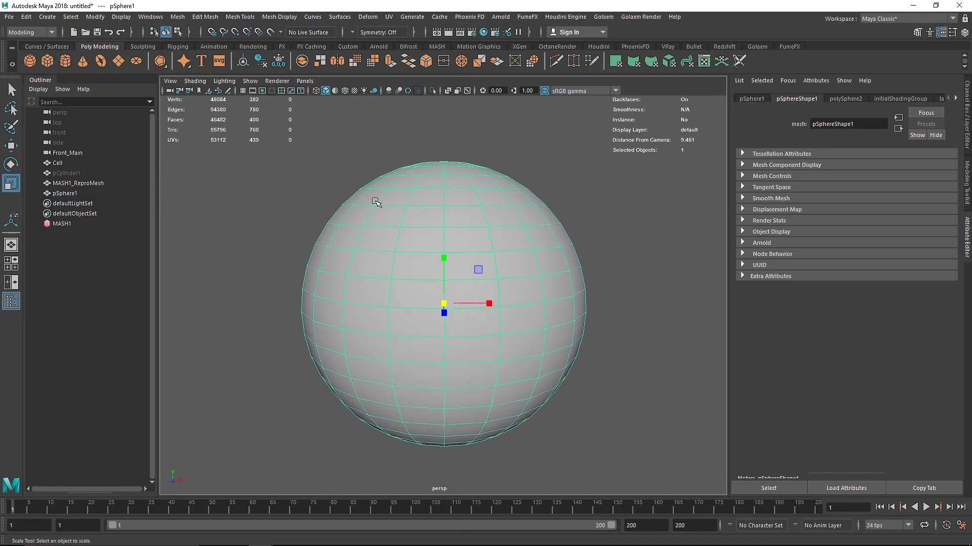
Select two horizontally adjacent faces at the front of the outer sphere and grow the selection outward.
{"action": "key", "text": "F9"}
{"action": "left_click", "coordinate": [455, 306]}
{"action": "left_click_drag", "start_coordinate": [456, 306], "coordinate": [478, 314], "text": "alt"}
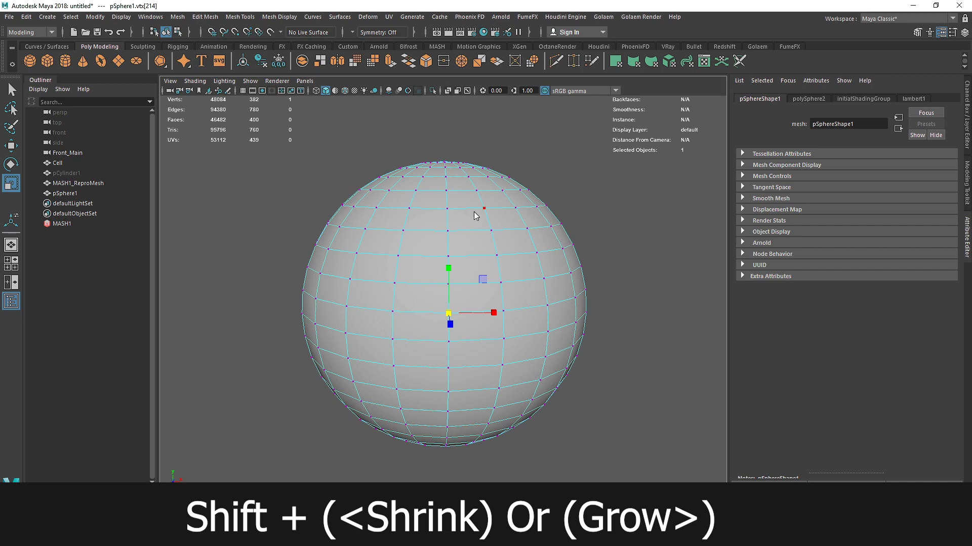
{"action": "right_click_drag", "start_coordinate": [474, 212], "coordinate": [483, 249]}
{"action": "left_click", "coordinate": [462, 291]}
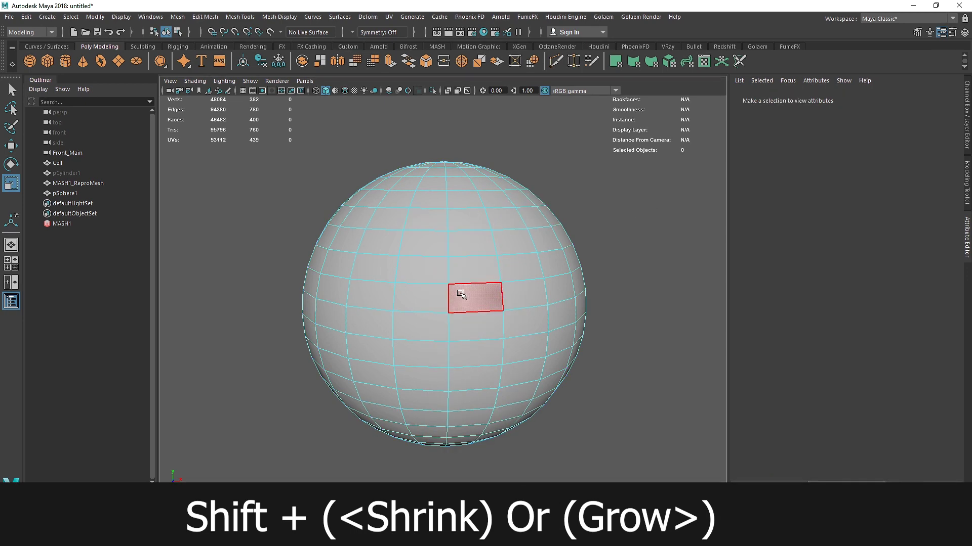
{"action": "left_click", "coordinate": [425, 297], "text": "shift"}
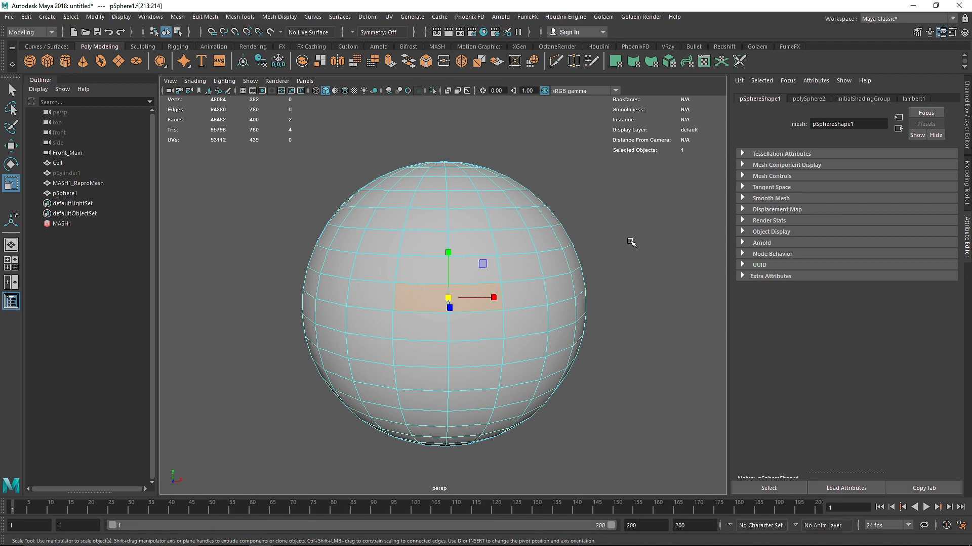
{"action": "key", "text": "shift+period"}
{"action": "key", "text": "shift+period"}
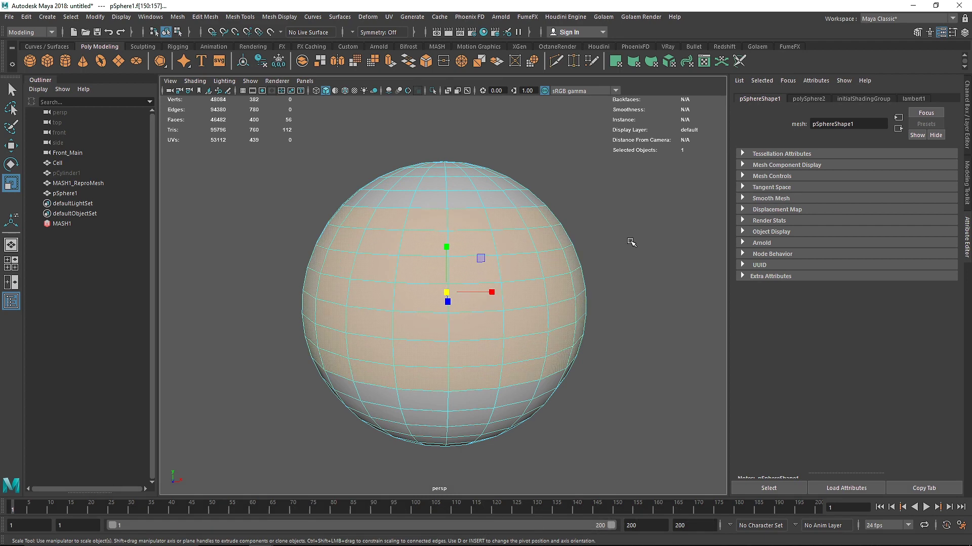
Shrink and grow the outer sphere's face selection repeatedly to try out different patch sizes.
{"action": "key", "text": "shift+comma"}
{"action": "key", "text": "shift+comma"}
{"action": "key", "text": "shift+period"}
{"action": "key", "text": "shift+period"}
{"action": "key", "text": "shift+period"}
{"action": "key", "text": "shift+comma"}
{"action": "key", "text": "shift+comma"}
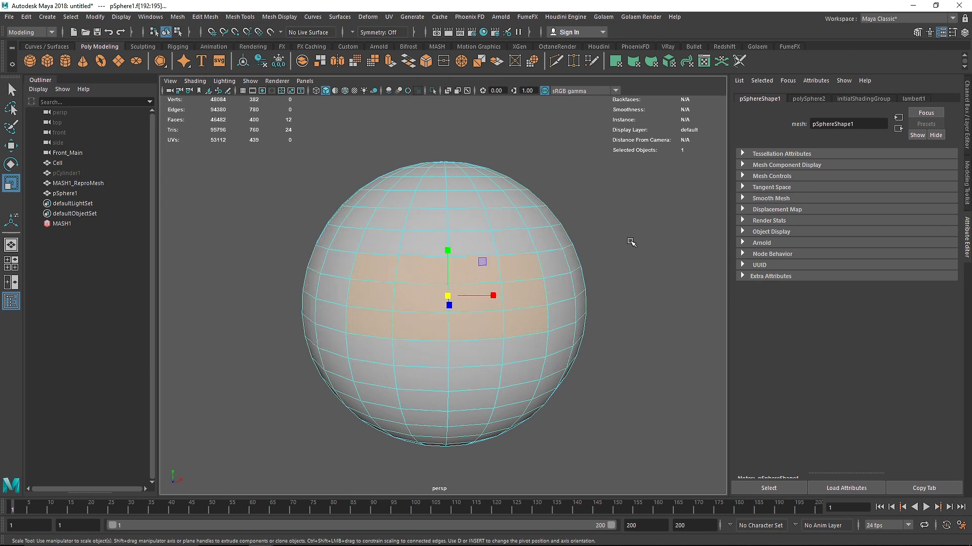
{"action": "key", "text": "shift+period"}
{"action": "key", "text": "shift+period"}
{"action": "key", "text": "shift+comma"}
{"action": "key", "text": "shift+comma"}
{"action": "key", "text": "shift+period"}
{"action": "key", "text": "shift+comma"}
{"action": "key", "text": "shift+period"}
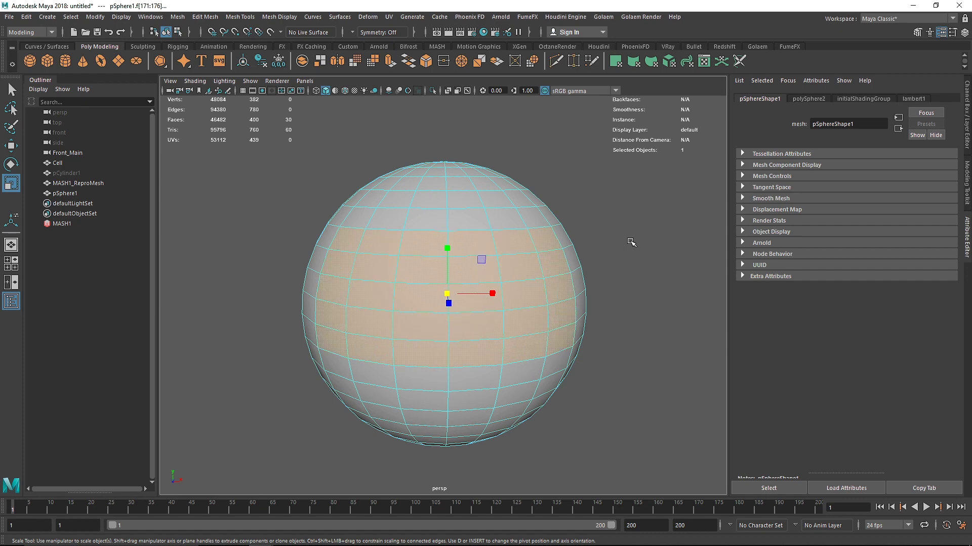
Switch the outer sphere to vertex selection and pick the vertex at its front centre.
{"action": "scroll", "coordinate": [642, 243], "scroll_direction": "down", "scroll_amount": 4}
{"action": "left_click_drag", "start_coordinate": [554, 289], "coordinate": [441, 286], "text": "alt"}
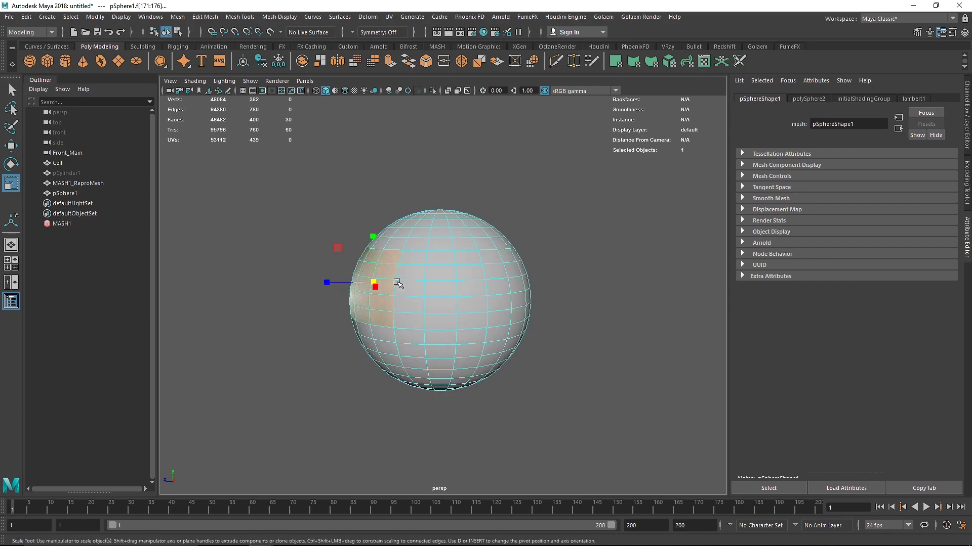
{"action": "scroll", "coordinate": [397, 281], "scroll_direction": "up", "scroll_amount": 2}
{"action": "left_click_drag", "start_coordinate": [303, 280], "coordinate": [414, 275], "text": "alt"}
{"action": "right_click_drag", "start_coordinate": [413, 245], "coordinate": [346, 242]}
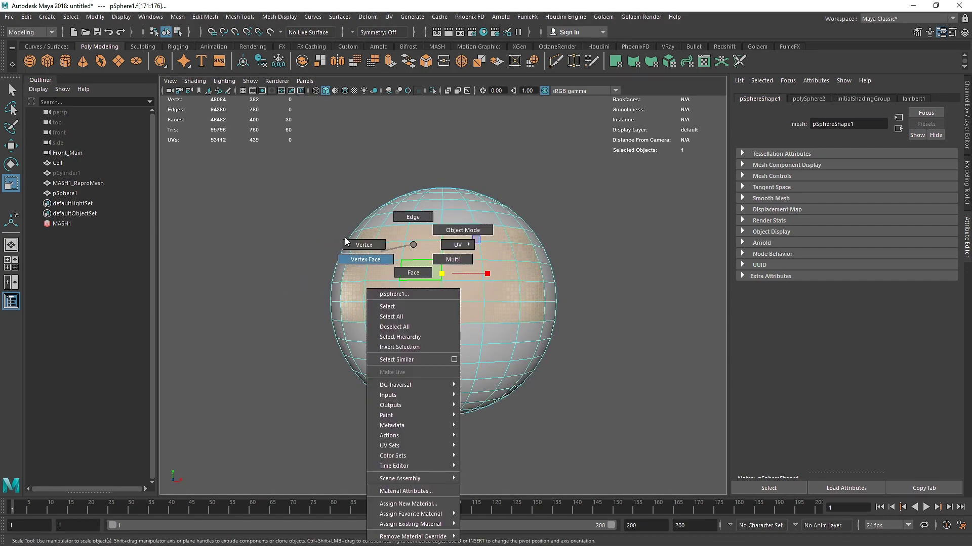
{"action": "left_click", "coordinate": [440, 302]}
Check in the front view which vertex lies at the outer sphere's centre, and return to the perspective view.
{"action": "key", "text": "space"}
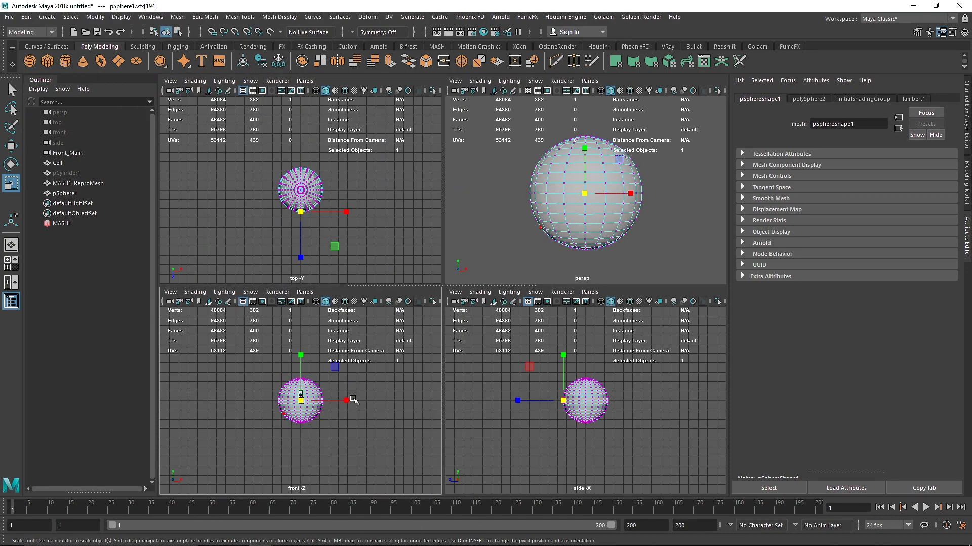
{"action": "key", "text": "space"}
{"action": "key", "text": "f"}
{"action": "scroll", "coordinate": [436, 322], "scroll_direction": "down", "scroll_amount": 6}
{"action": "scroll", "coordinate": [442, 319], "scroll_direction": "up", "scroll_amount": 6}
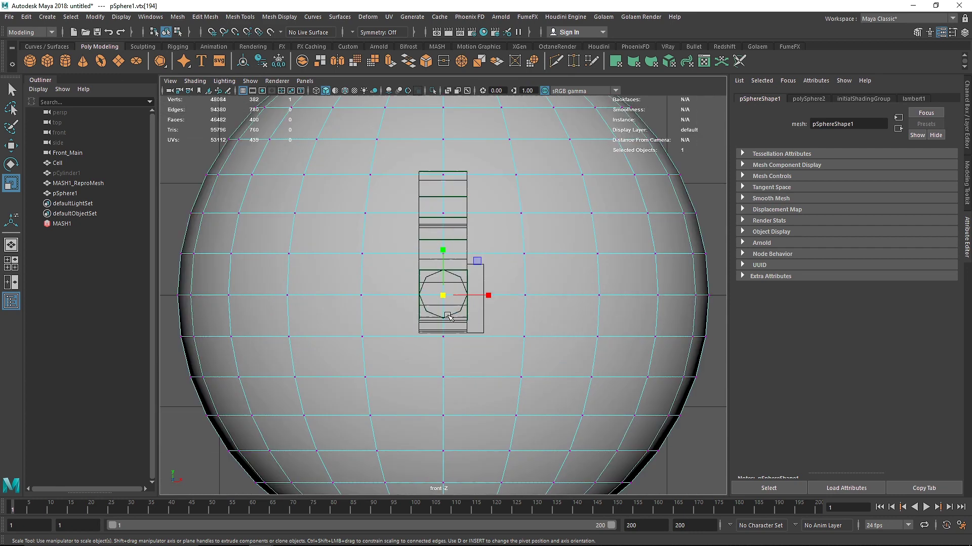
{"action": "key", "text": "w"}
{"action": "left_click", "coordinate": [443, 336]}
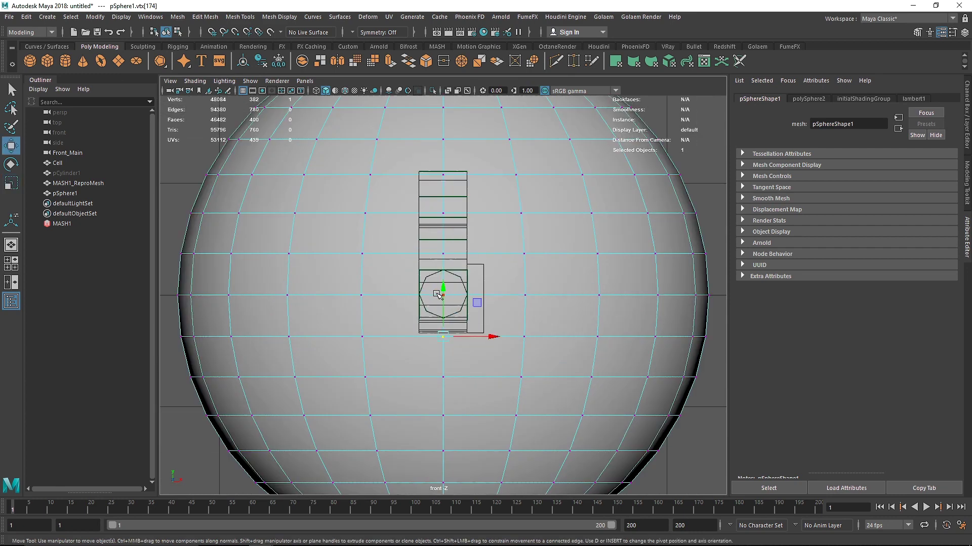
{"action": "left_click", "coordinate": [438, 294]}
{"action": "key", "text": "space"}
{"action": "key", "text": "space"}
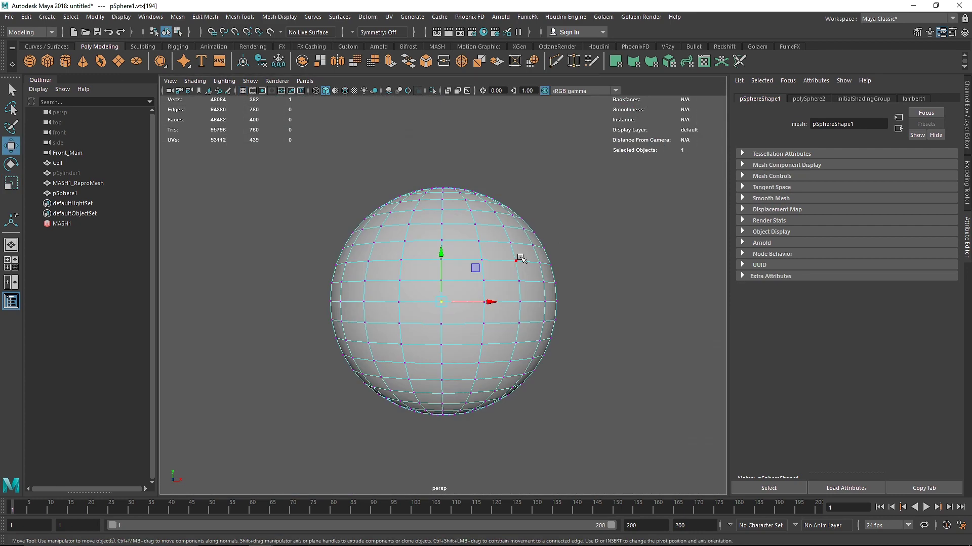
Switch the outer sphere to face selection and select the four faces that meet at its front centre vertex.
{"action": "key", "text": "shift+period"}
{"action": "key", "text": "shift+period"}
{"action": "left_click", "coordinate": [646, 278]}
{"action": "right_click_drag", "start_coordinate": [451, 261], "coordinate": [455, 290]}
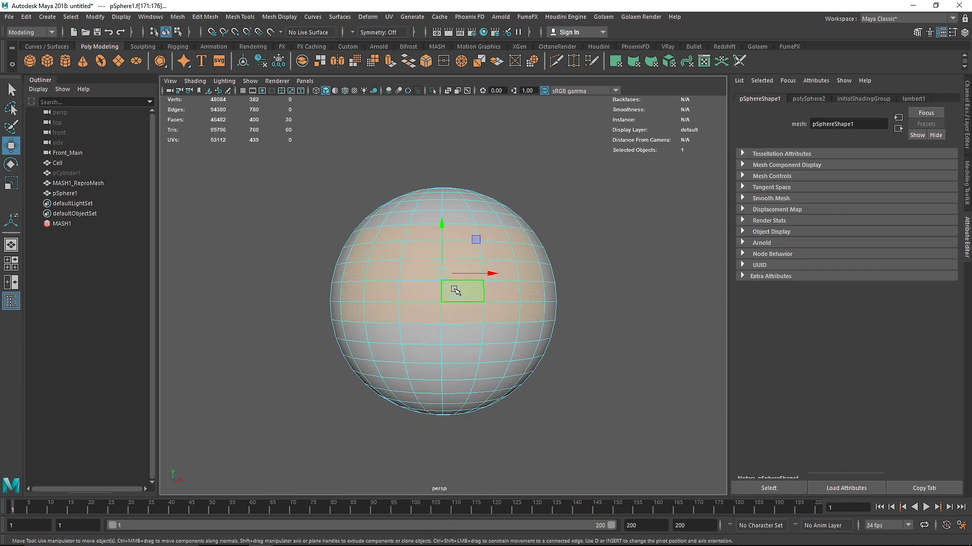
{"action": "left_click", "coordinate": [453, 289]}
{"action": "left_click", "coordinate": [421, 290], "text": "shift"}
{"action": "left_click", "coordinate": [426, 309], "text": "shift"}
{"action": "left_click", "coordinate": [457, 312], "text": "shift"}
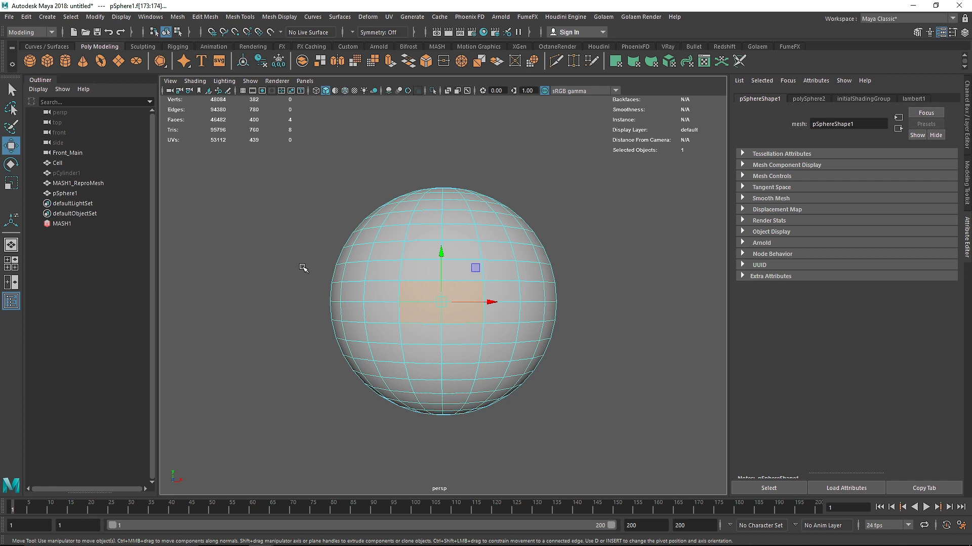
Grow the four-face selection three times to cover most of the outer sphere's front.
{"action": "key", "text": "shift+period"}
{"action": "key", "text": "shift+period"}
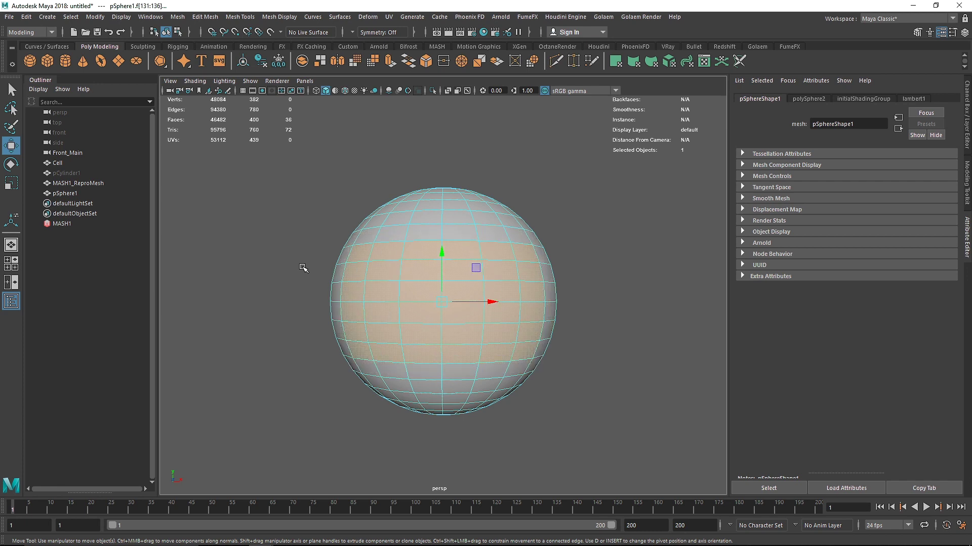
{"action": "key", "text": "shift+period"}
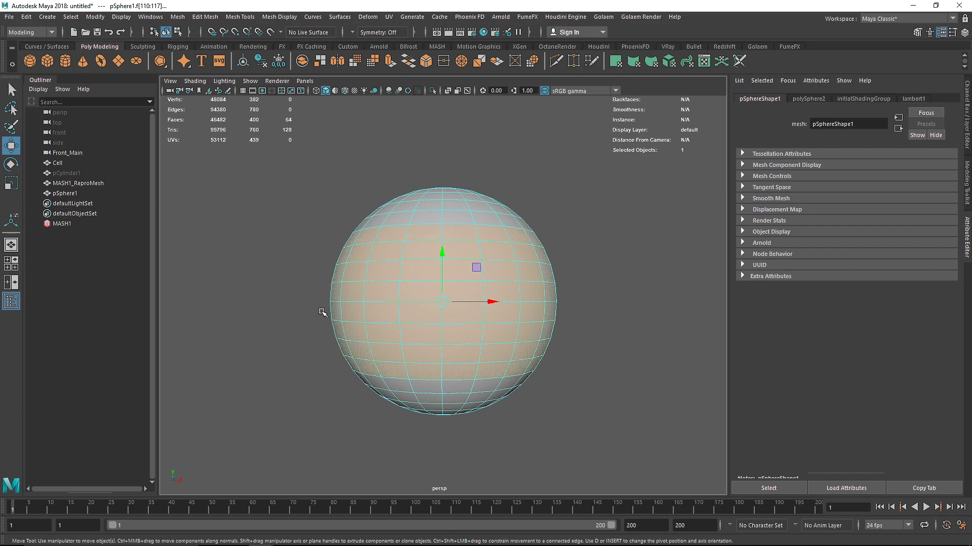
{"action": "mouse_move", "coordinate": [501, 379]}
{"action": "left_mouse_down", "text": "alt"}
{"action": "mouse_move", "coordinate": [477, 362]}
{"action": "mouse_move", "coordinate": [434, 369]}
{"action": "mouse_move", "coordinate": [485, 381]}
{"action": "left_mouse_up", "text": "alt"}
{"action": "key", "text": "3"}
{"action": "mouse_move", "coordinate": [425, 379]}
{"action": "left_mouse_down", "text": "alt"}
{"action": "mouse_move", "coordinate": [397, 372]}
{"action": "mouse_move", "coordinate": [437, 378]}
{"action": "left_mouse_up", "text": "alt"}
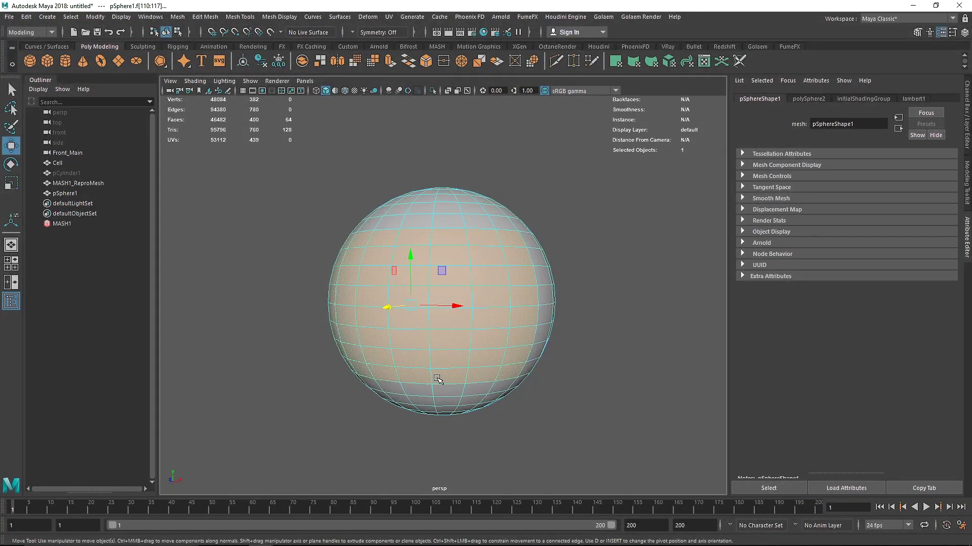
Delete the selected front faces of the outer sphere and return the sphere to object selection.
{"action": "key", "text": "Delete"}
{"action": "right_click_drag", "start_coordinate": [423, 208], "coordinate": [521, 166]}
{"action": "left_click", "coordinate": [521, 166]}
{"action": "left_click_drag", "start_coordinate": [387, 221], "coordinate": [415, 217], "text": "alt"}
{"action": "left_click", "coordinate": [472, 221]}
{"action": "left_click_drag", "start_coordinate": [631, 233], "coordinate": [555, 246], "text": "alt"}
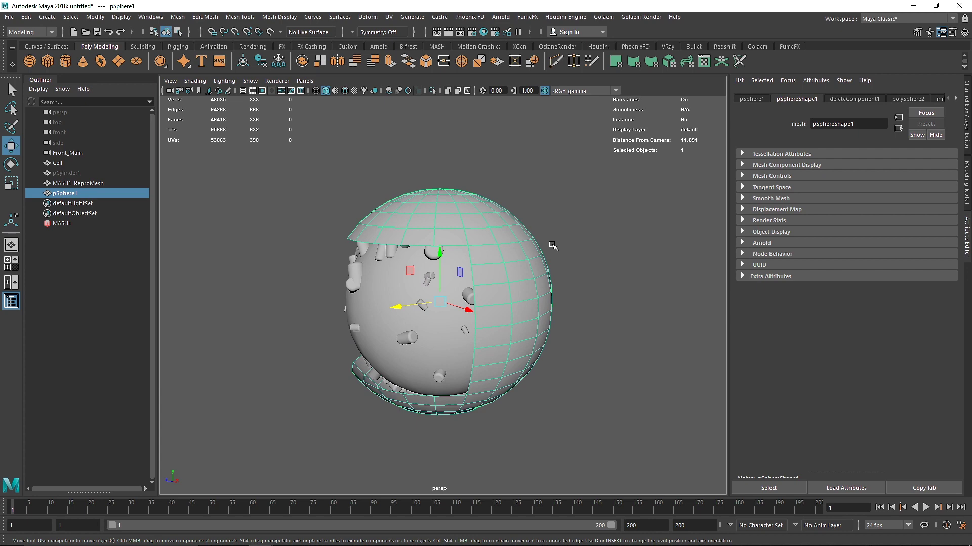
Extrude the opened outer sphere outward by a local Z translation of about 0.098, and return it to object selection.
{"action": "left_click", "coordinate": [594, 271]}
{"action": "left_click_drag", "start_coordinate": [354, 295], "coordinate": [451, 287], "text": "alt"}
{"action": "left_click", "coordinate": [468, 216]}
{"action": "left_click_drag", "start_coordinate": [468, 216], "coordinate": [420, 229], "text": "alt"}
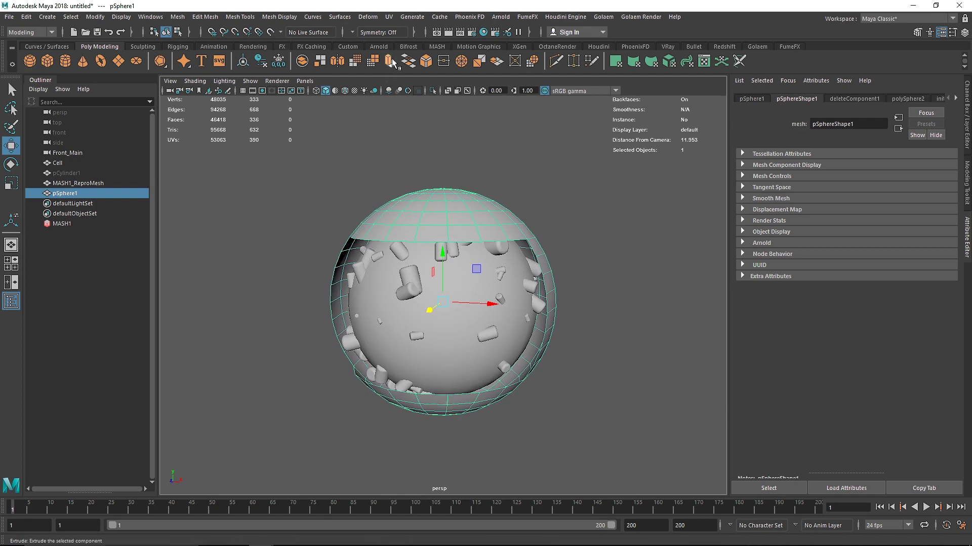
{"action": "left_click", "coordinate": [210, 19]}
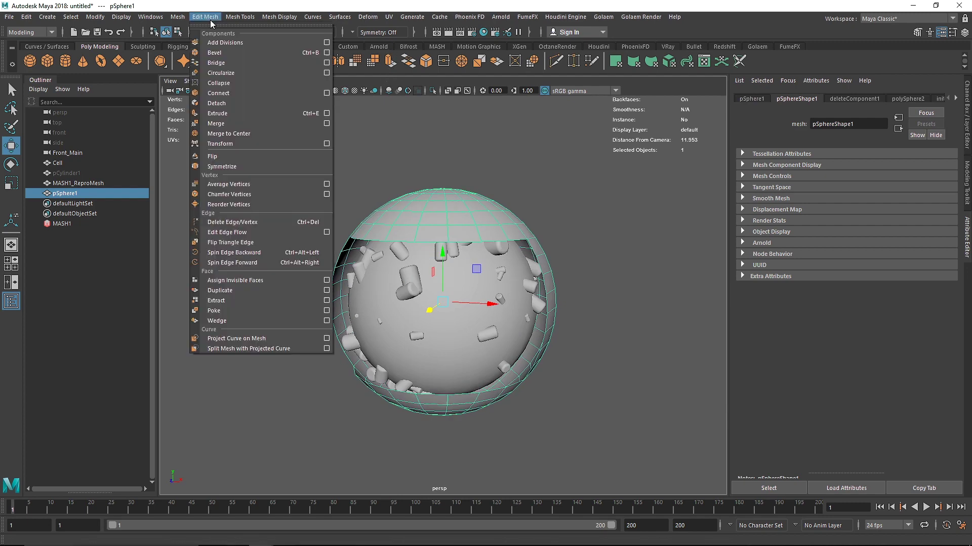
{"action": "left_click", "coordinate": [236, 112]}
{"action": "left_click_drag", "start_coordinate": [473, 431], "coordinate": [475, 435]}
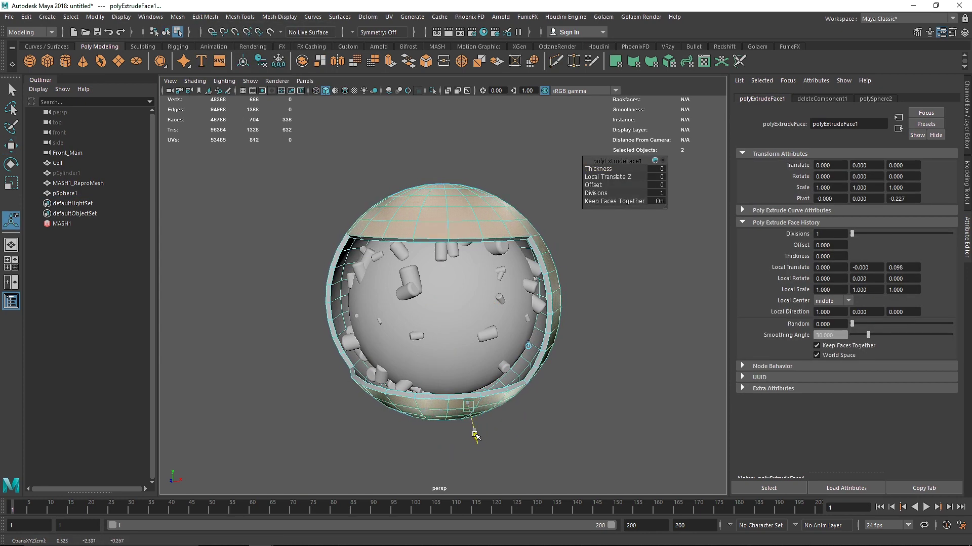
{"action": "right_click_drag", "start_coordinate": [457, 209], "coordinate": [516, 170]}
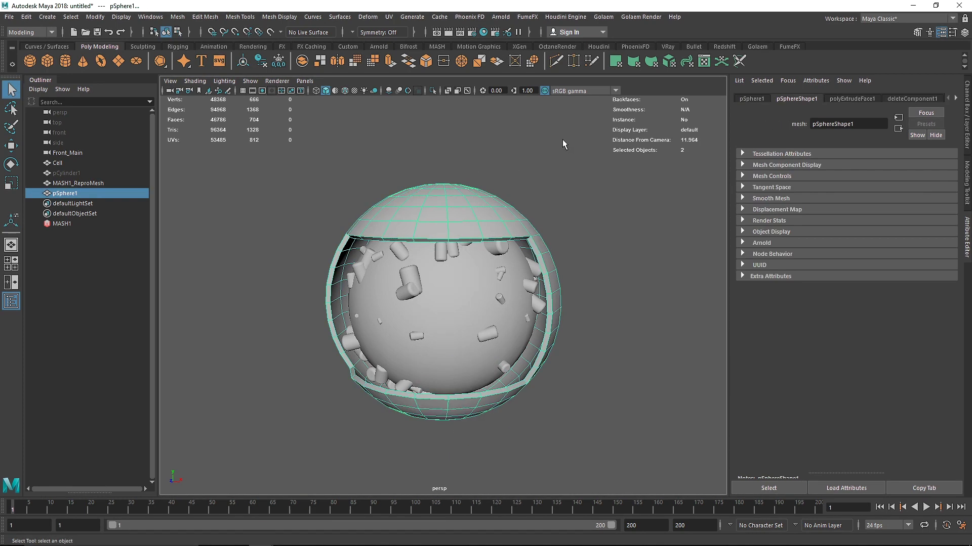
Turn on smooth mesh preview for the thickened outer shell and check the shape of its opening.
{"action": "left_click", "coordinate": [562, 139]}
{"action": "left_click_drag", "start_coordinate": [522, 258], "coordinate": [400, 259], "text": "alt"}
{"action": "left_click", "coordinate": [457, 215]}
{"action": "key", "text": "3"}
{"action": "left_click", "coordinate": [265, 252]}
{"action": "left_click_drag", "start_coordinate": [252, 259], "coordinate": [371, 267], "text": "alt"}
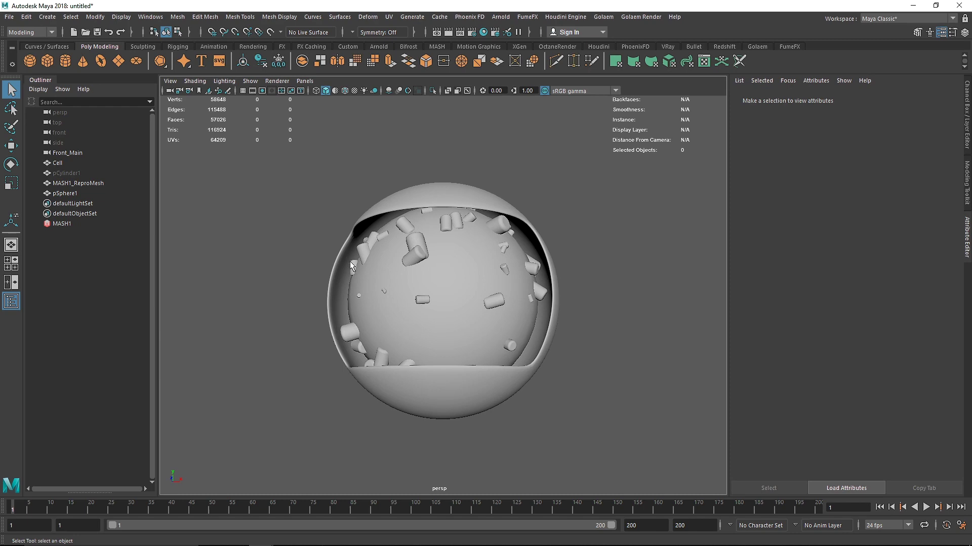
{"action": "scroll", "coordinate": [478, 187], "scroll_direction": "up", "scroll_amount": 3}
With smooth preview off, insert three edge loops around the shell's opening rim: near the outer edge, near the inner edge and between them.
{"action": "left_click", "coordinate": [386, 123]}
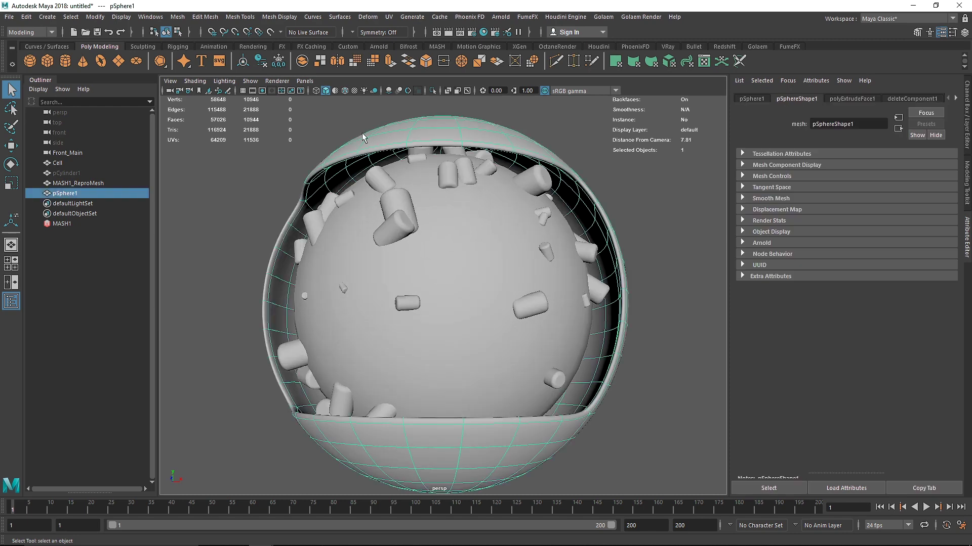
{"action": "middle_click_drag", "start_coordinate": [281, 180], "coordinate": [393, 275], "text": "alt"}
{"action": "scroll", "coordinate": [297, 236], "scroll_direction": "up", "scroll_amount": 7}
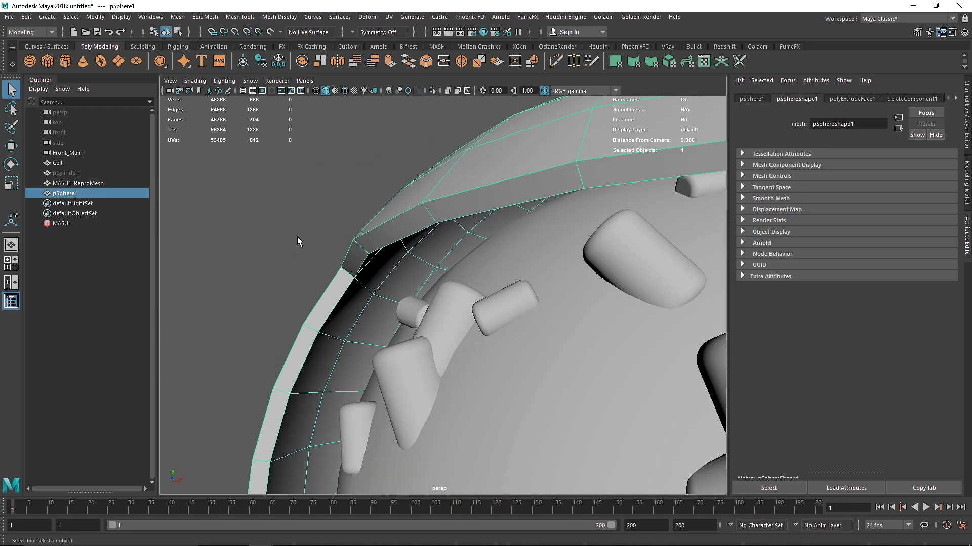
{"action": "left_click_drag", "start_coordinate": [267, 250], "coordinate": [313, 244], "text": "alt"}
{"action": "middle_click_drag", "start_coordinate": [312, 244], "coordinate": [399, 256], "text": "alt"}
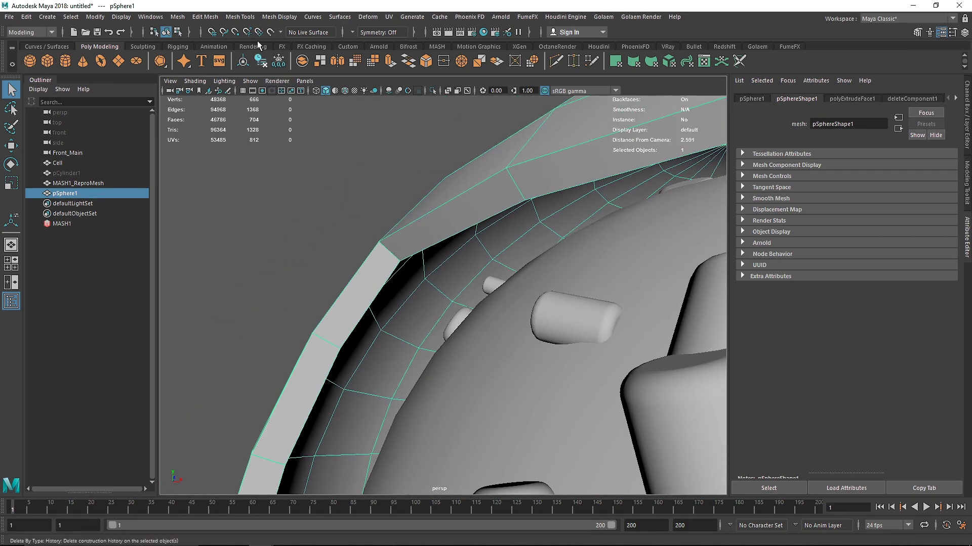
{"action": "left_click", "coordinate": [205, 17]}
{"action": "mouse_move", "coordinate": [255, 20]}
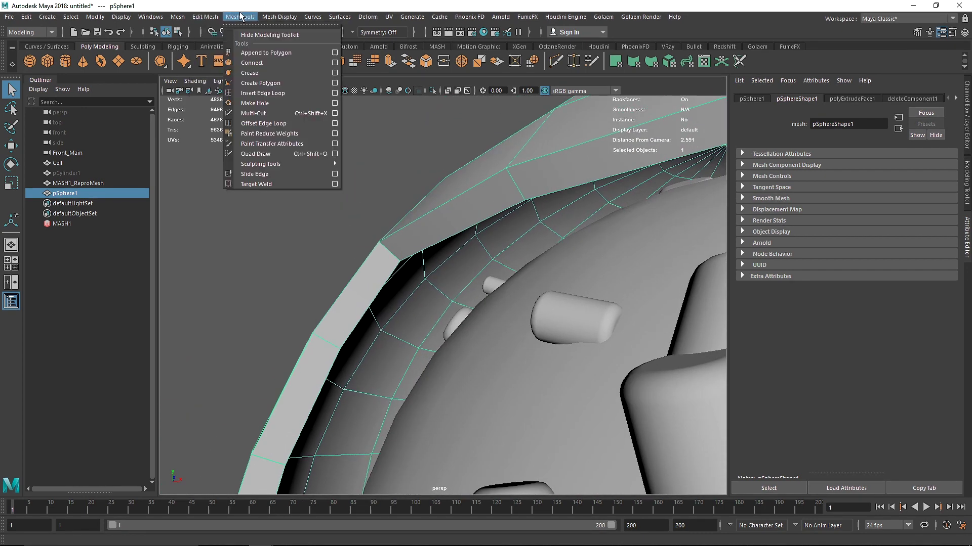
{"action": "left_click", "coordinate": [272, 94]}
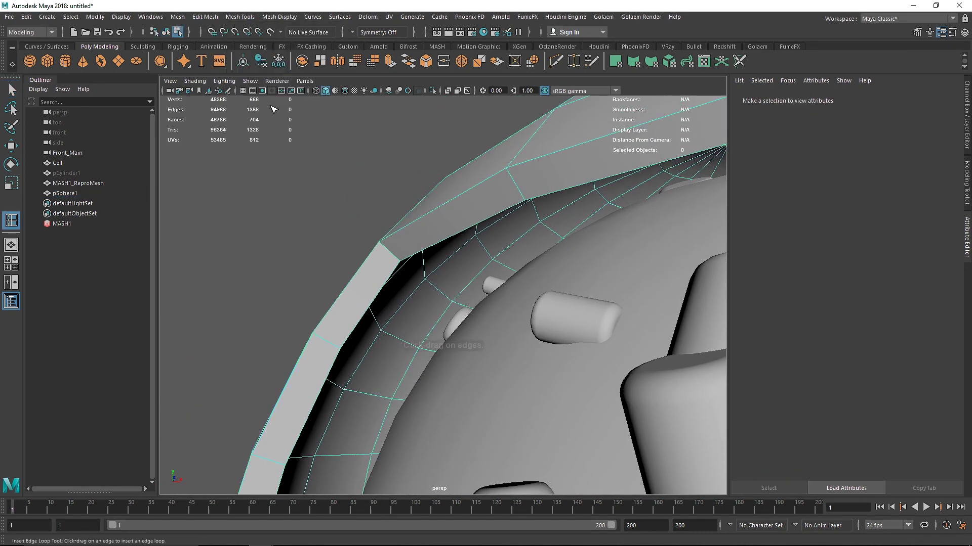
{"action": "left_click", "coordinate": [380, 246]}
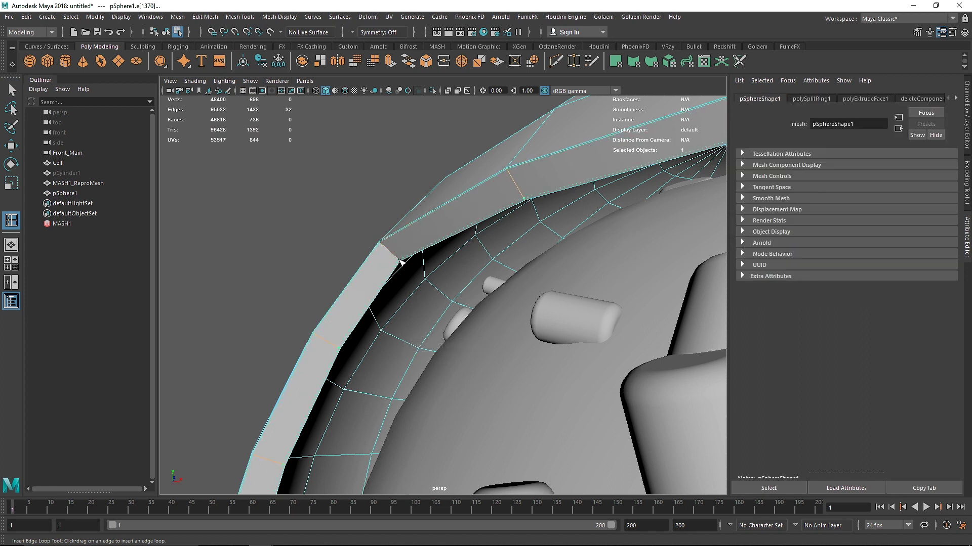
{"action": "left_click", "coordinate": [399, 259]}
{"action": "left_click", "coordinate": [390, 252]}
Show the outer shell in smooth preview, return to object selection, deselect it and inspect the whole cell.
{"action": "key", "text": "3"}
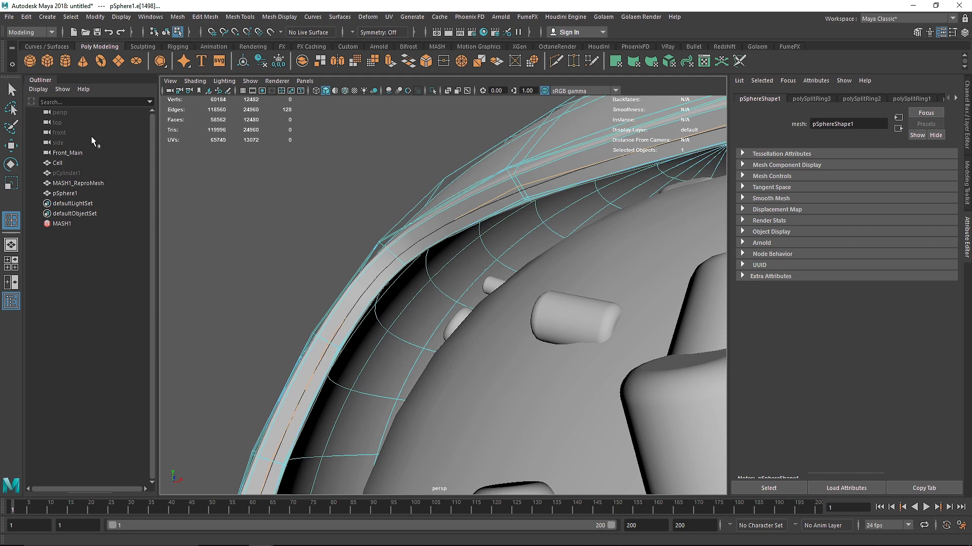
{"action": "left_click", "coordinate": [11, 89]}
{"action": "right_click_drag", "start_coordinate": [451, 233], "coordinate": [566, 171]}
{"action": "left_click", "coordinate": [346, 184]}
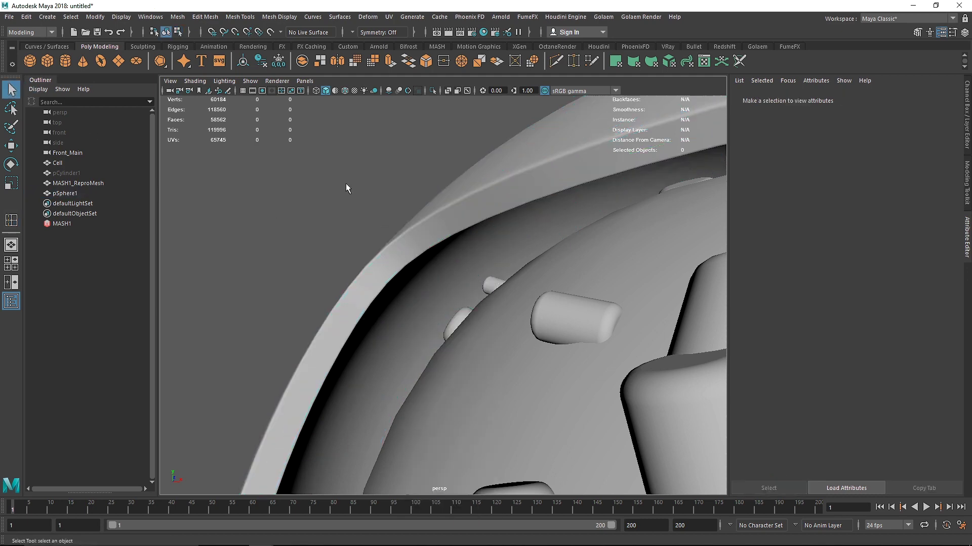
{"action": "left_click_drag", "start_coordinate": [346, 189], "coordinate": [574, 354], "text": "alt"}
{"action": "scroll", "coordinate": [576, 357], "scroll_direction": "down", "scroll_amount": 5}
{"action": "middle_click_drag", "start_coordinate": [564, 357], "coordinate": [549, 348], "text": "alt"}
{"action": "scroll", "coordinate": [518, 302], "scroll_direction": "up", "scroll_amount": 5}
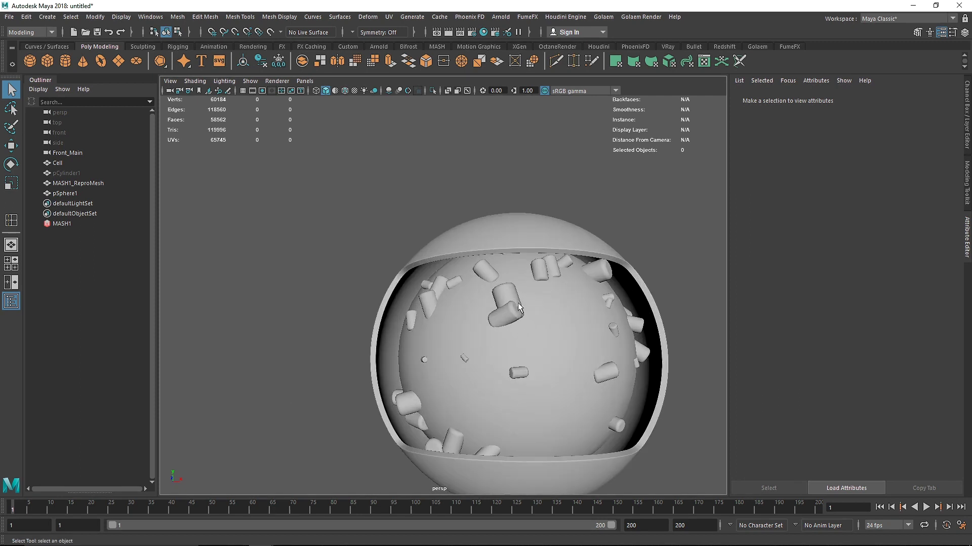
{"action": "middle_click_drag", "start_coordinate": [519, 307], "coordinate": [481, 252], "text": "alt"}
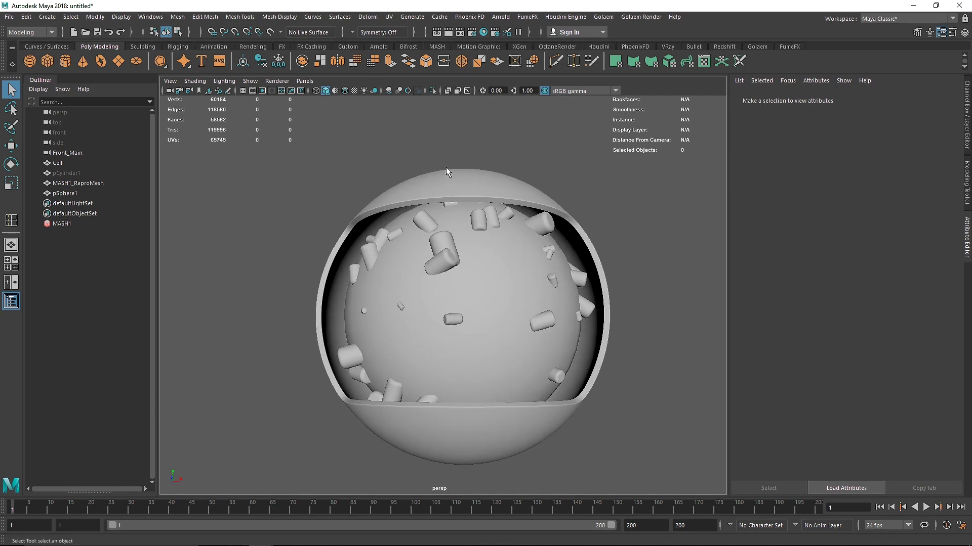
Look through the Front_Main camera and collapse the Outliner.
{"action": "left_click", "coordinate": [305, 81]}
{"action": "mouse_move", "coordinate": [365, 91]}
{"action": "left_click", "coordinate": [420, 99]}
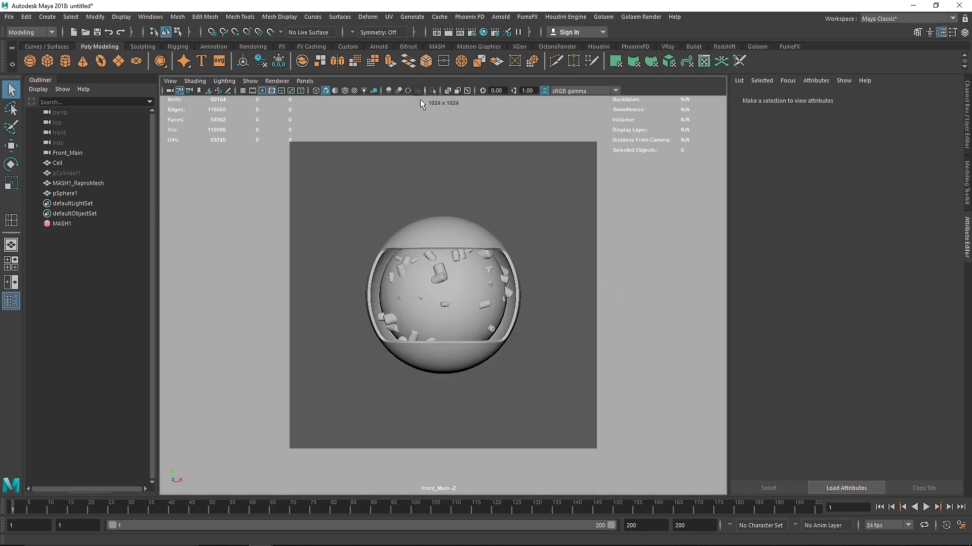
{"action": "left_click", "coordinate": [50, 81]}
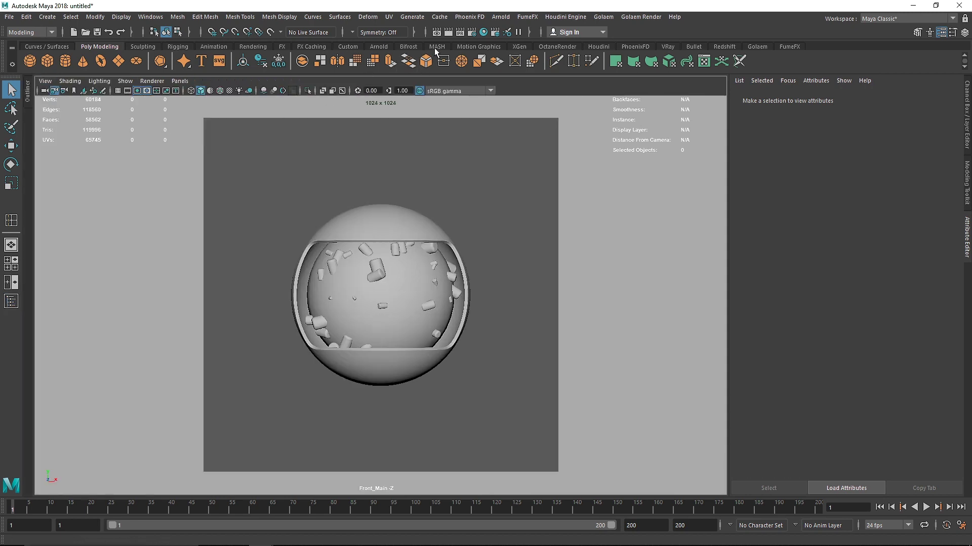
Open the Arnold RenderView and start rendering the cell from the Front_Main camera.
{"action": "left_click", "coordinate": [379, 46]}
{"action": "left_click", "coordinate": [378, 61]}
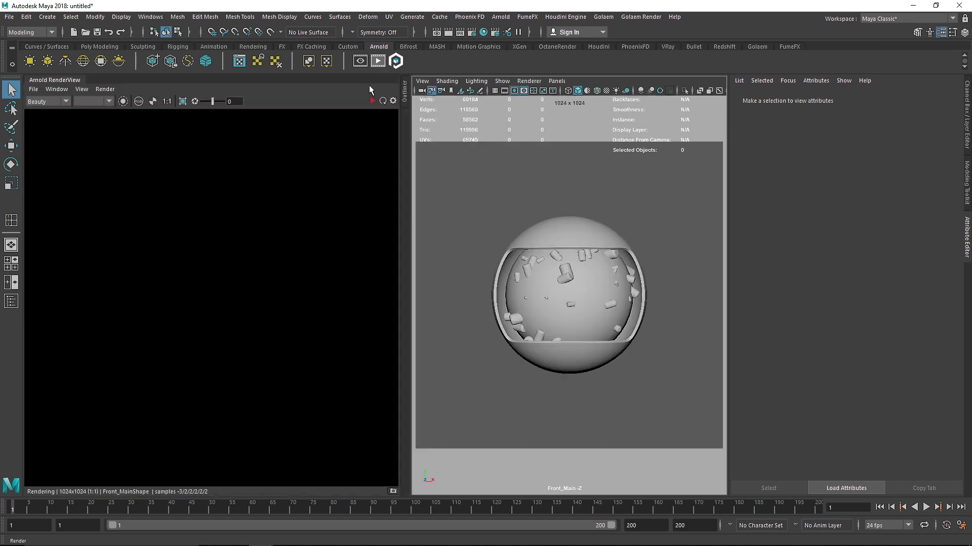
{"action": "left_click", "coordinate": [373, 100]}
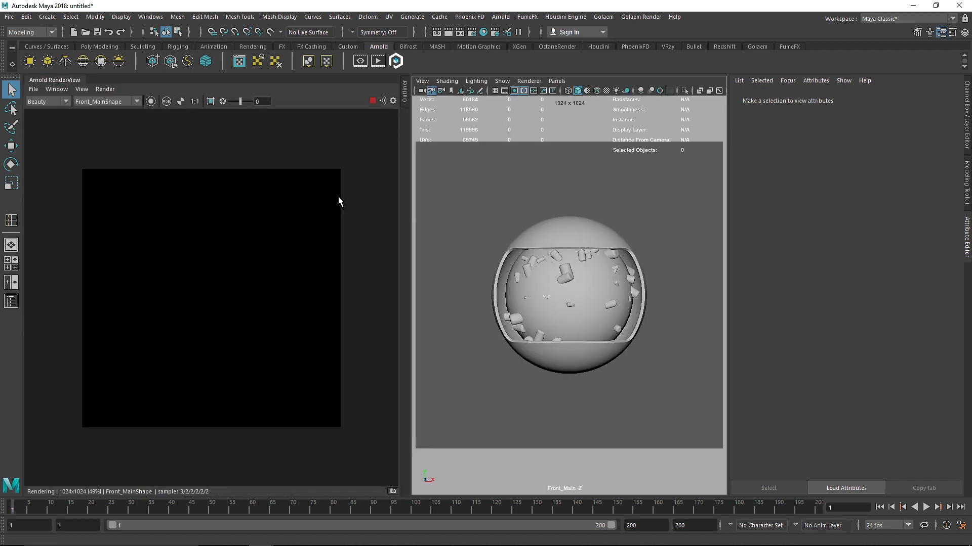
Set the test resolution of the Arnold render to 75%.
{"action": "left_click", "coordinate": [56, 90]}
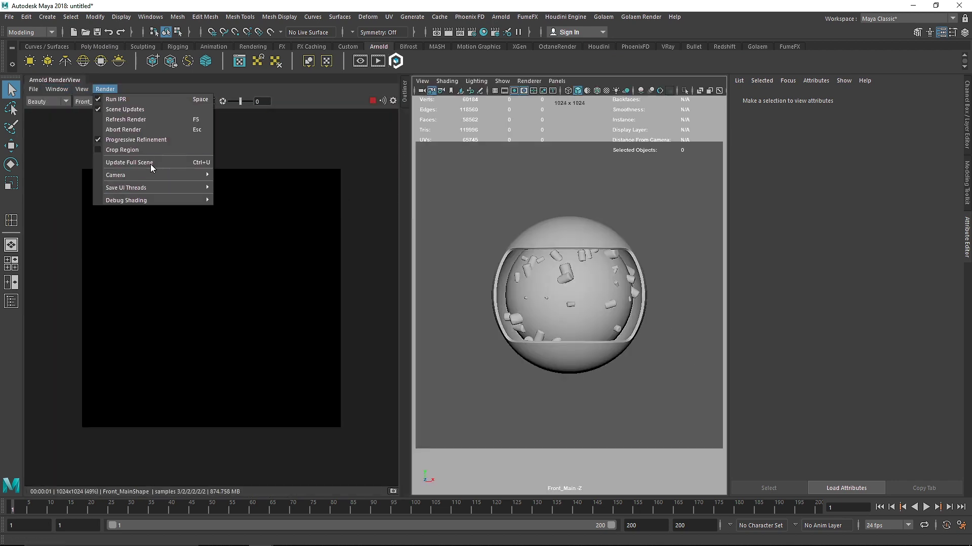
{"action": "left_click", "coordinate": [90, 83]}
{"action": "left_click", "coordinate": [82, 89]}
{"action": "mouse_move", "coordinate": [138, 184]}
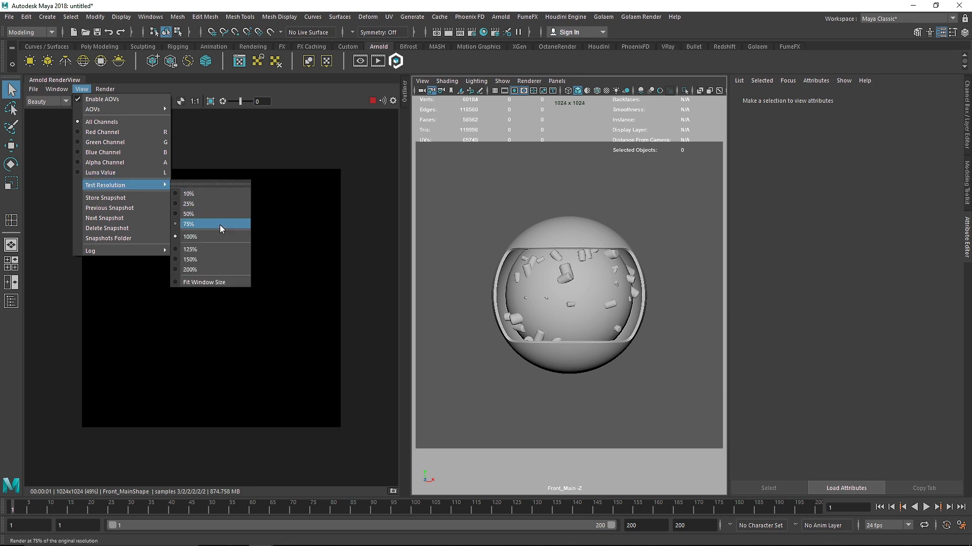
{"action": "left_click", "coordinate": [216, 226]}
Preview the cell render with Occlusion debug shading and set debug shading back to Disabled.
{"action": "left_click", "coordinate": [105, 89]}
{"action": "mouse_move", "coordinate": [192, 199]}
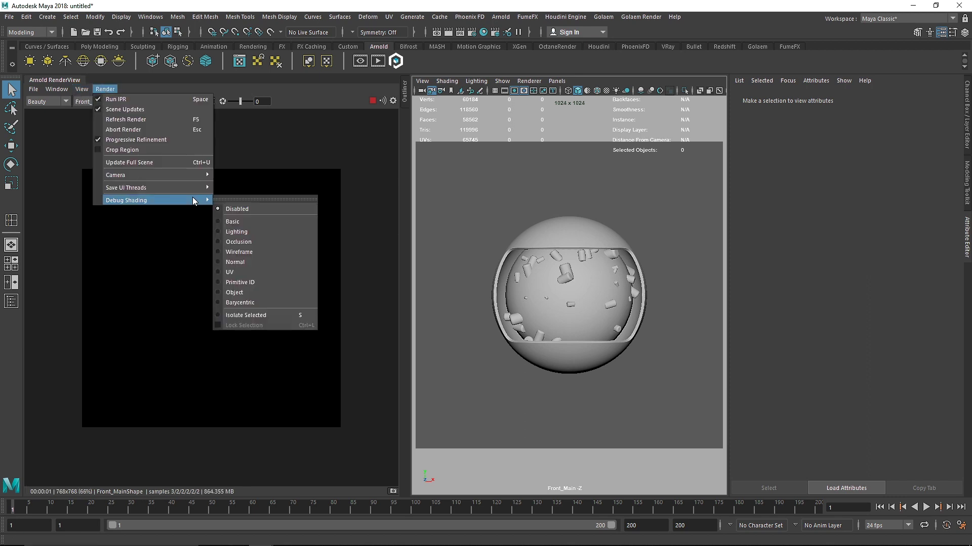
{"action": "left_click", "coordinate": [246, 241]}
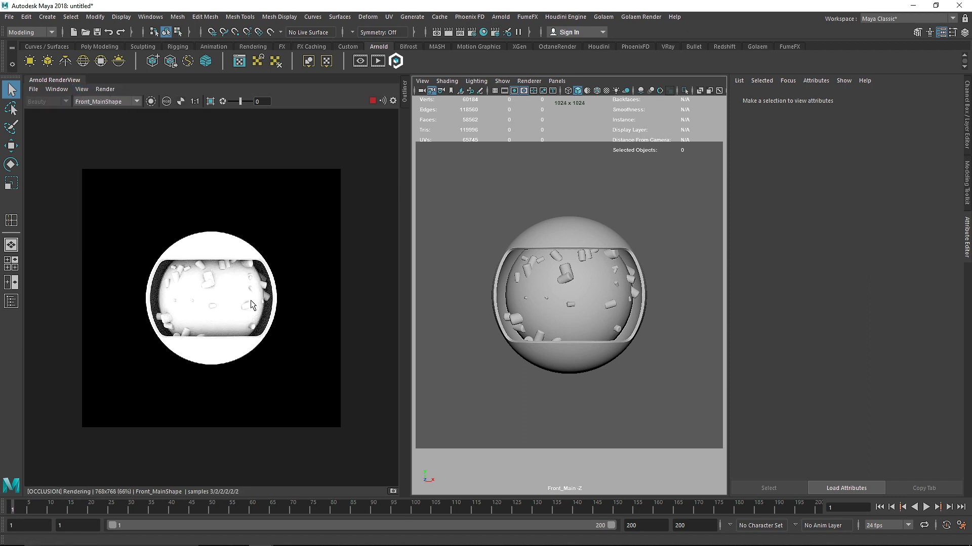
{"action": "left_click", "coordinate": [105, 89]}
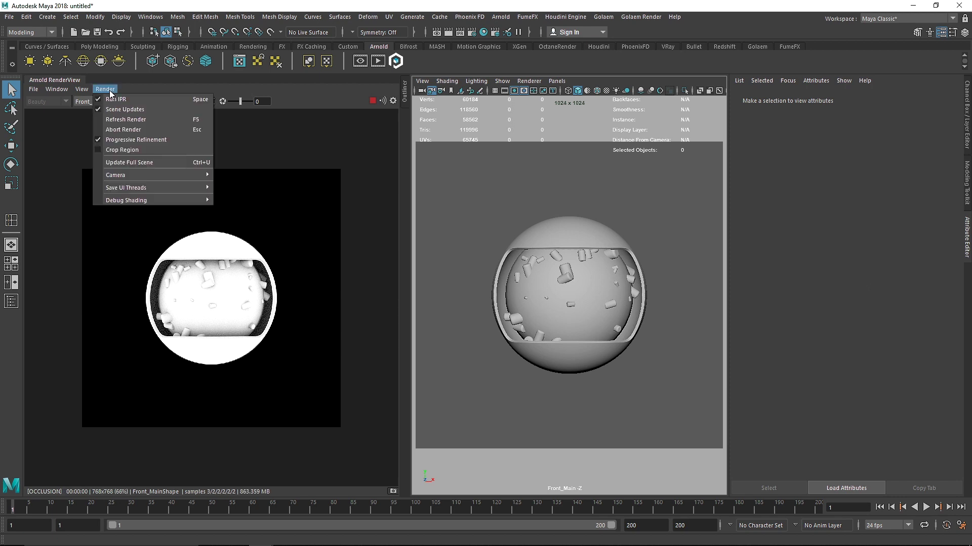
{"action": "mouse_move", "coordinate": [197, 201]}
{"action": "left_click", "coordinate": [247, 209]}
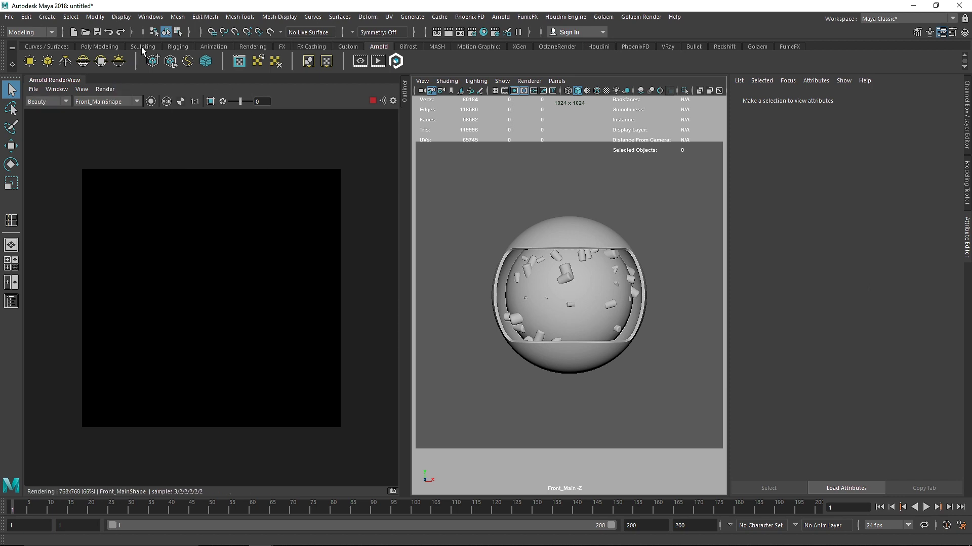
Create a directional light, move it to the left of the cell and rotate it to shine diagonally down across the cell.
{"action": "left_click", "coordinate": [252, 46]}
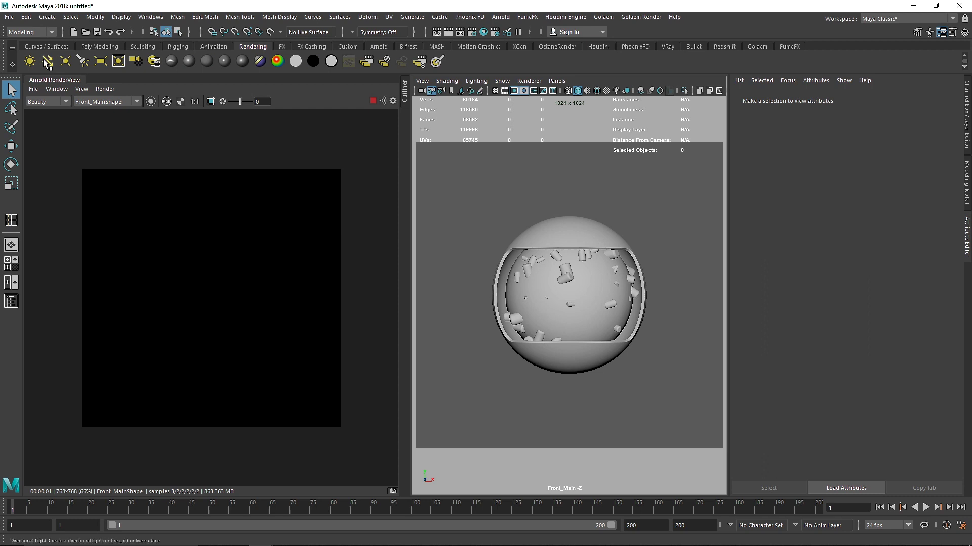
{"action": "key", "text": "w"}
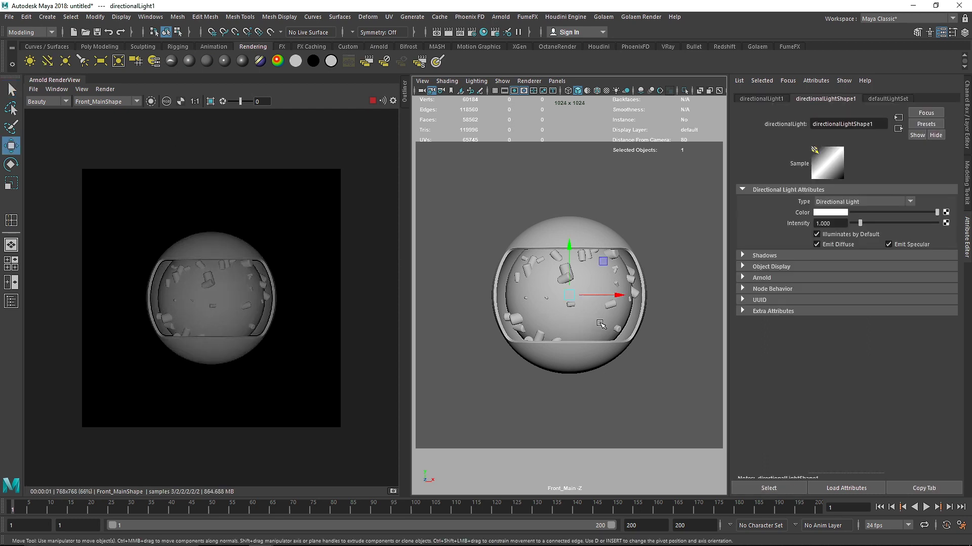
{"action": "left_click_drag", "start_coordinate": [614, 297], "coordinate": [434, 296]}
{"action": "key", "text": "e"}
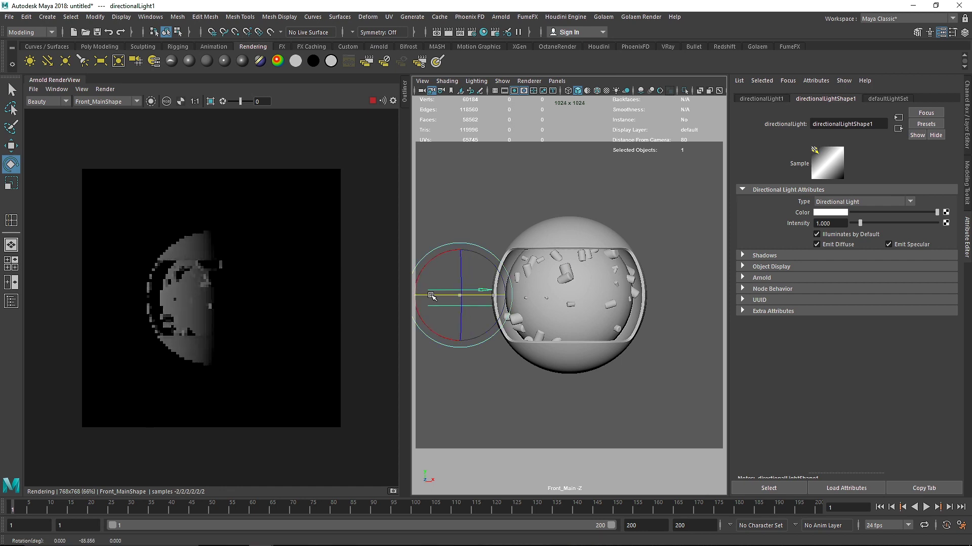
{"action": "left_click_drag", "start_coordinate": [435, 256], "coordinate": [456, 293]}
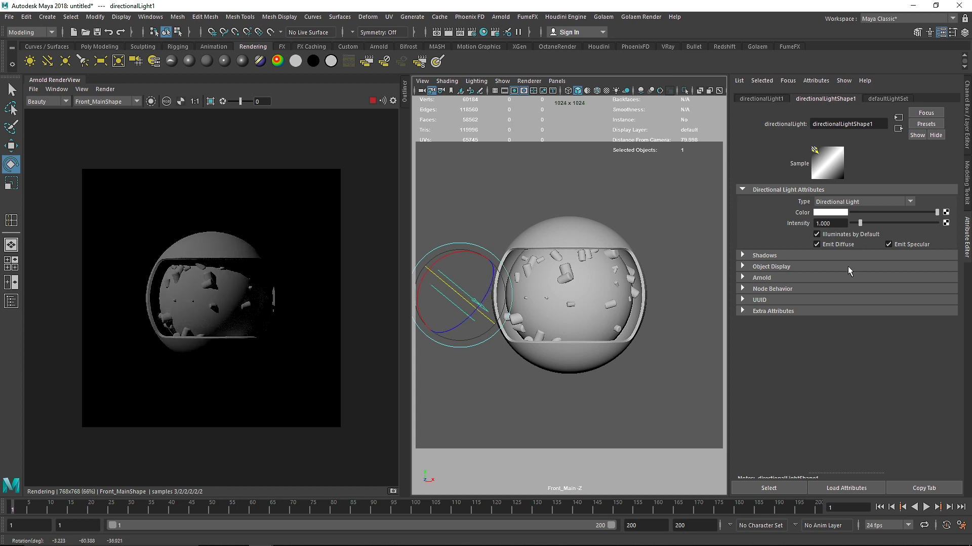
Set the directional light's Arnold samples to 5 and its exposure to 1.
{"action": "left_click", "coordinate": [794, 279]}
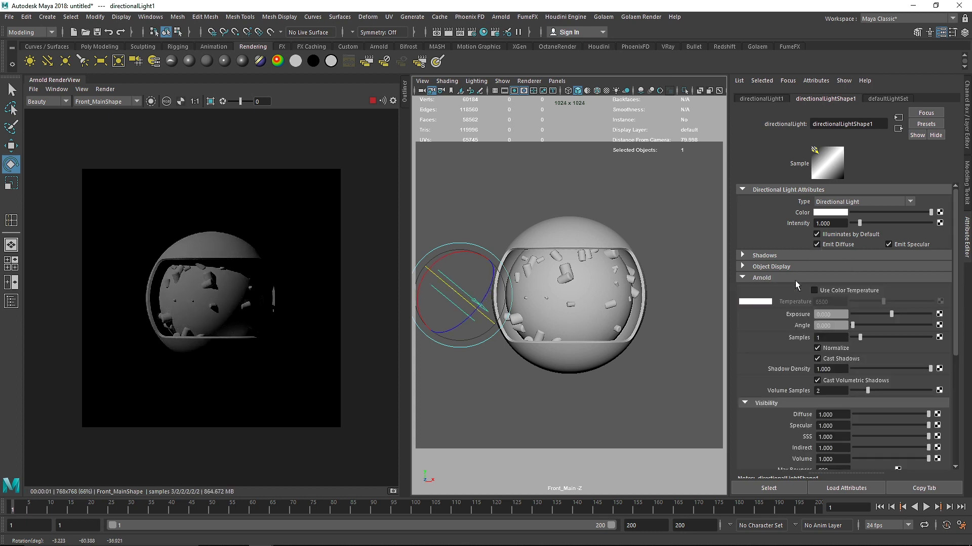
{"action": "double_click", "coordinate": [837, 337]}
{"action": "type", "text": "5"}
{"action": "key", "text": "Return"}
{"action": "double_click", "coordinate": [830, 314]}
{"action": "type", "text": "1"}
{"action": "key", "text": "Return"}
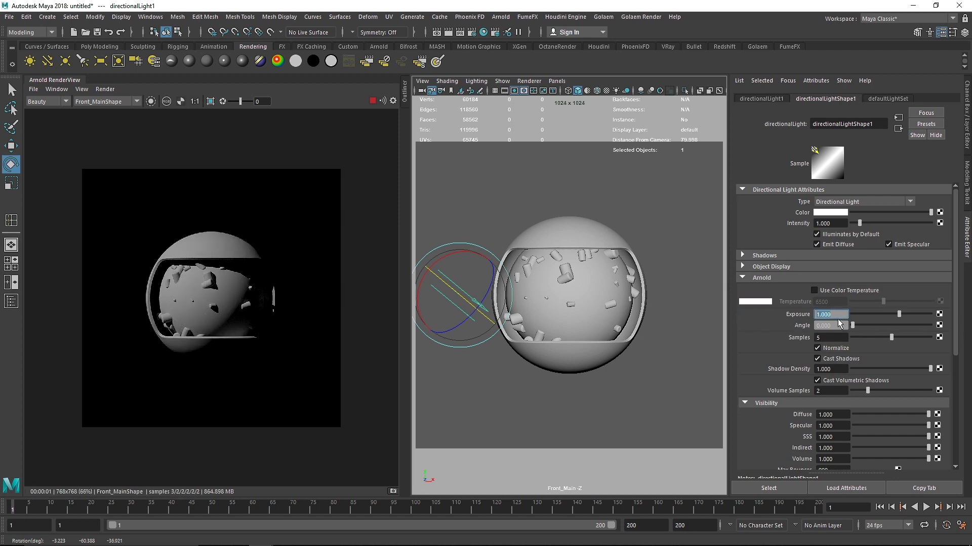
{"action": "double_click", "coordinate": [830, 223]}
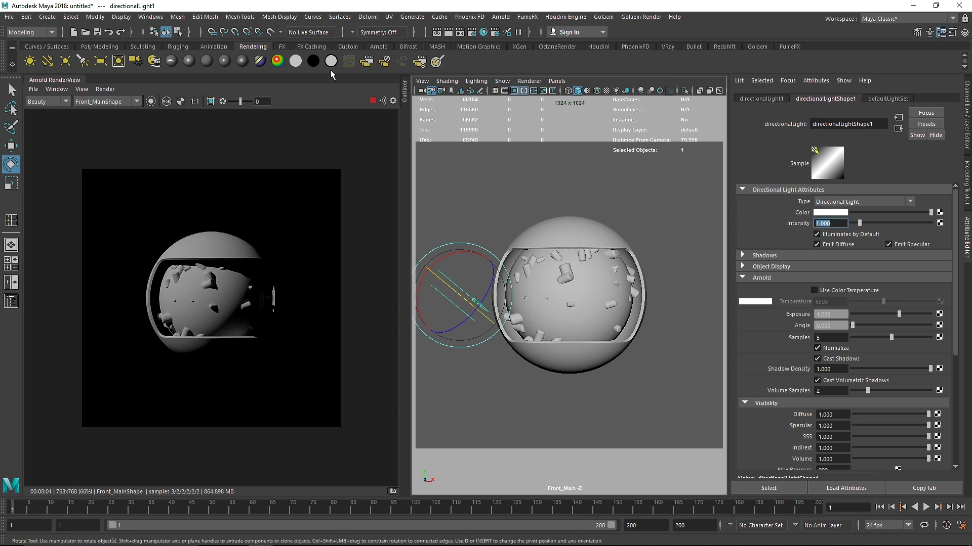
Add an Arnold skydome light to the scene and inspect the cell close up in the render.
{"action": "left_click", "coordinate": [379, 47]}
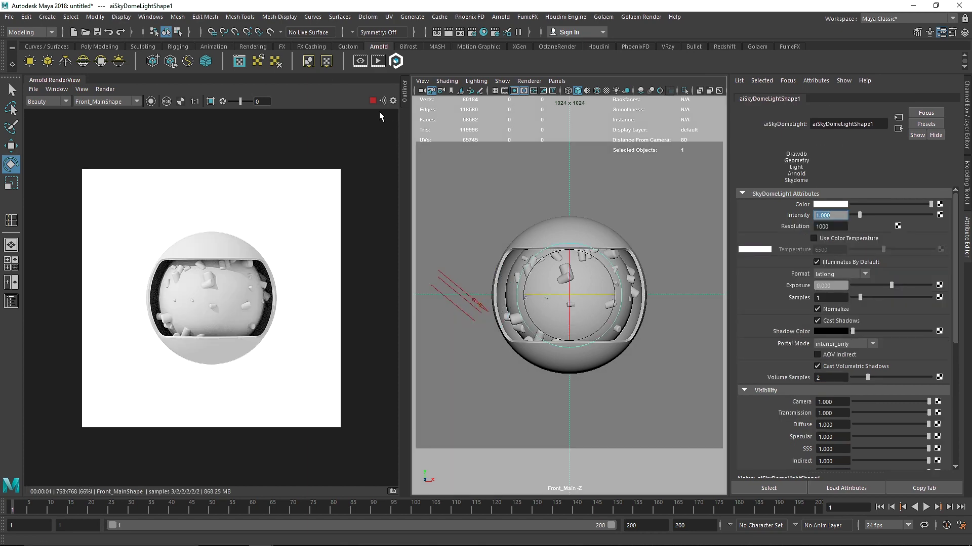
{"action": "scroll", "coordinate": [226, 223], "scroll_direction": "up", "scroll_amount": 4}
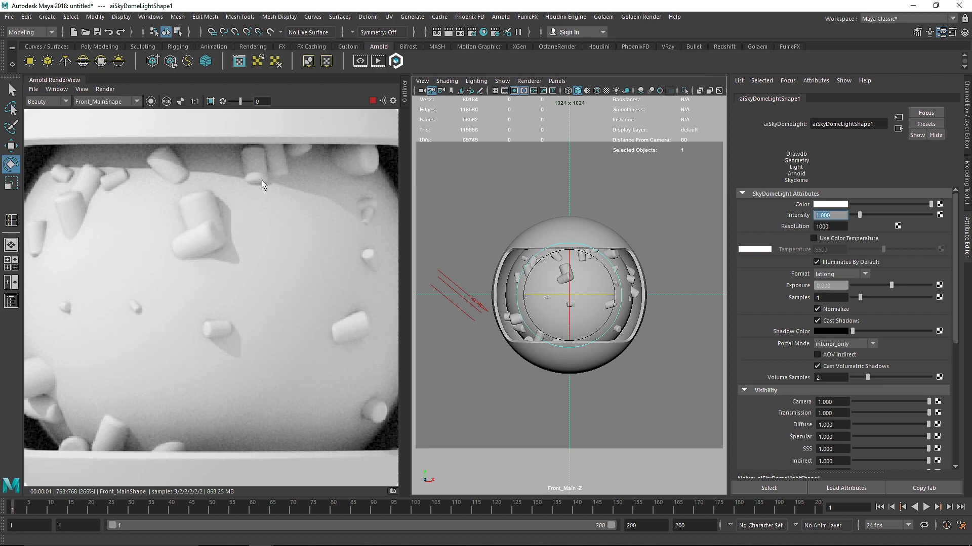
Create a polygon plane at the cell and scale it up uniformly to about 12.3 in the perspective view.
{"action": "scroll", "coordinate": [154, 193], "scroll_direction": "down", "scroll_amount": 4}
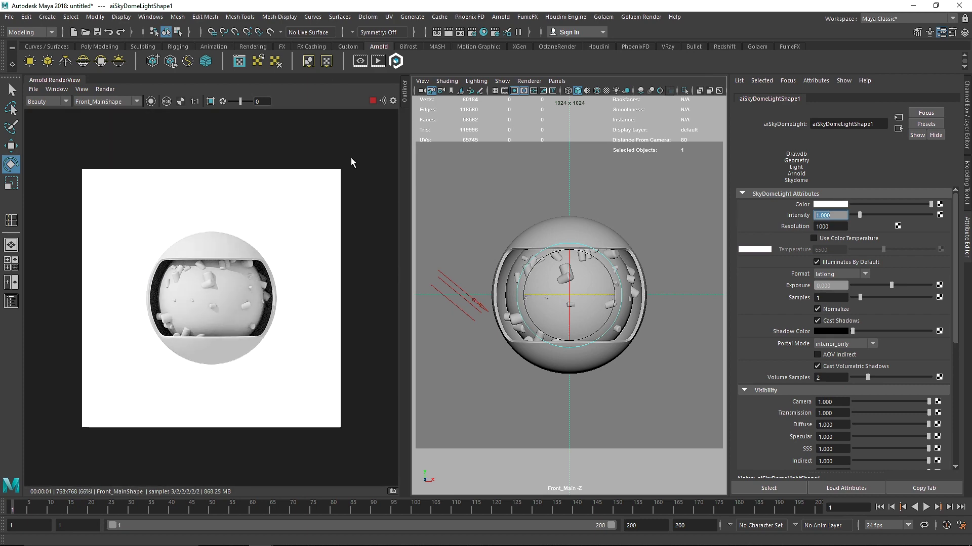
{"action": "left_click", "coordinate": [99, 47]}
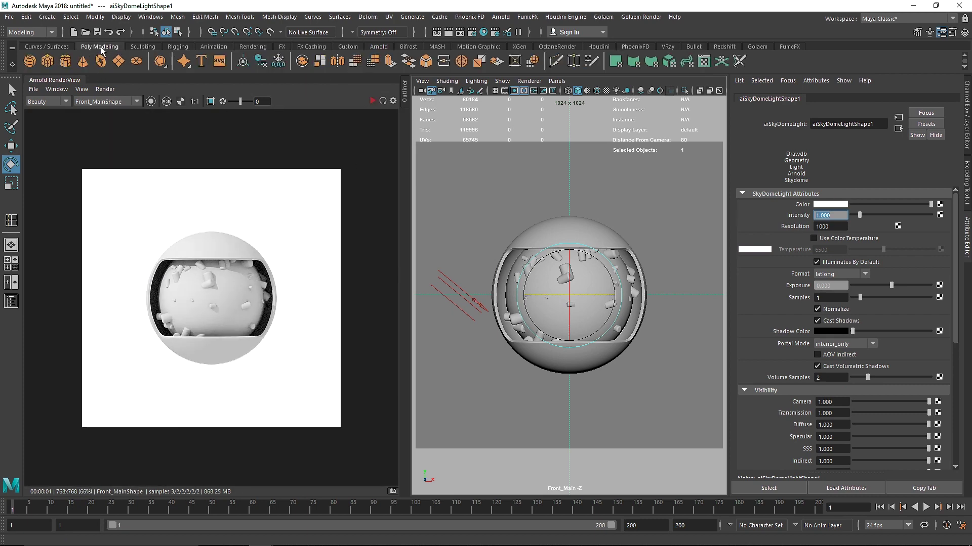
{"action": "left_click", "coordinate": [120, 61]}
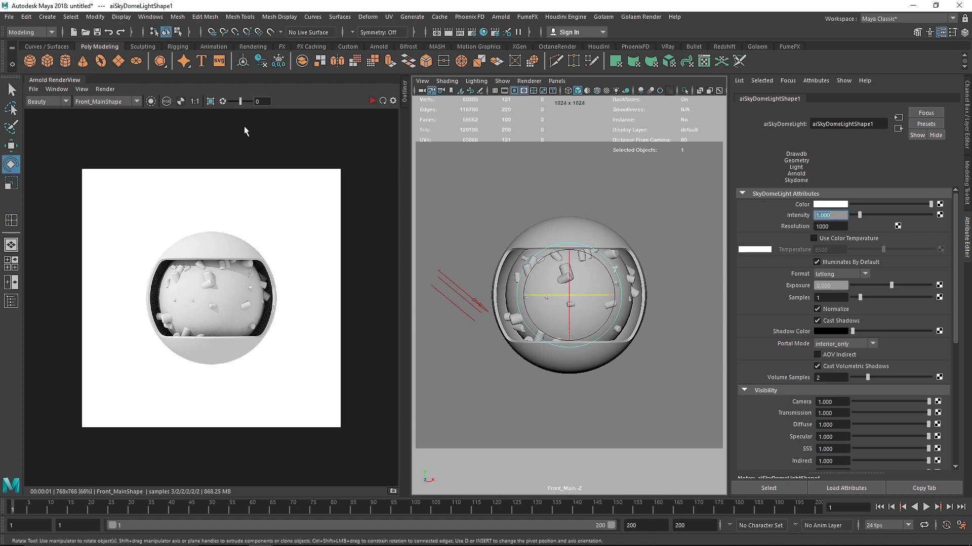
{"action": "key", "text": "space"}
{"action": "left_click_drag", "start_coordinate": [576, 264], "coordinate": [575, 188]}
{"action": "scroll", "coordinate": [576, 190], "scroll_direction": "down", "scroll_amount": 5}
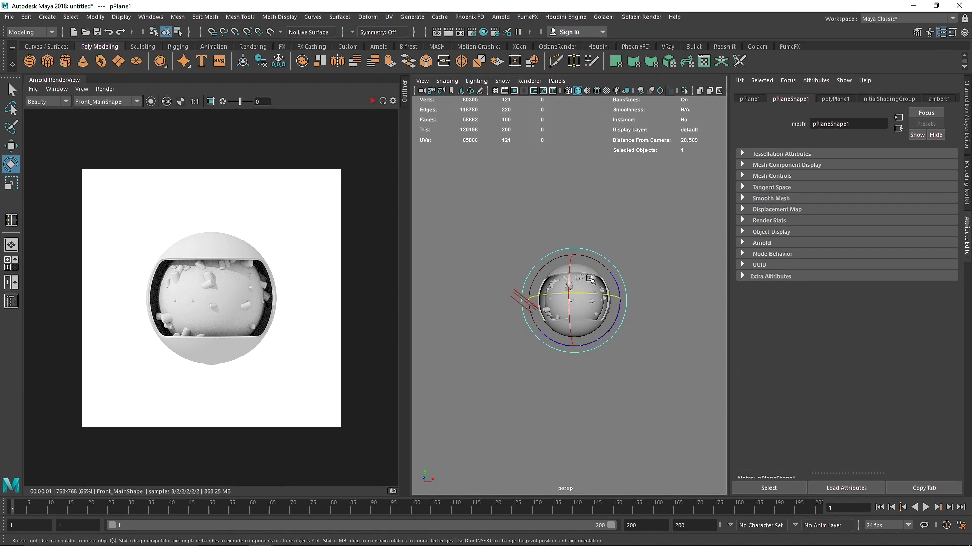
{"action": "key", "text": "r"}
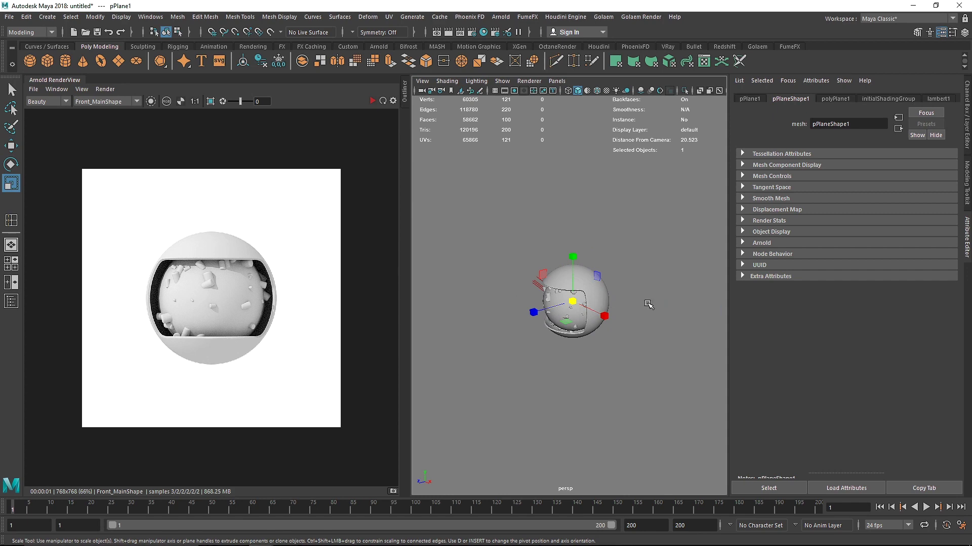
{"action": "left_click_drag", "start_coordinate": [576, 303], "coordinate": [729, 296]}
Set the plane's width and height subdivisions to 1.
{"action": "left_click", "coordinate": [967, 114]}
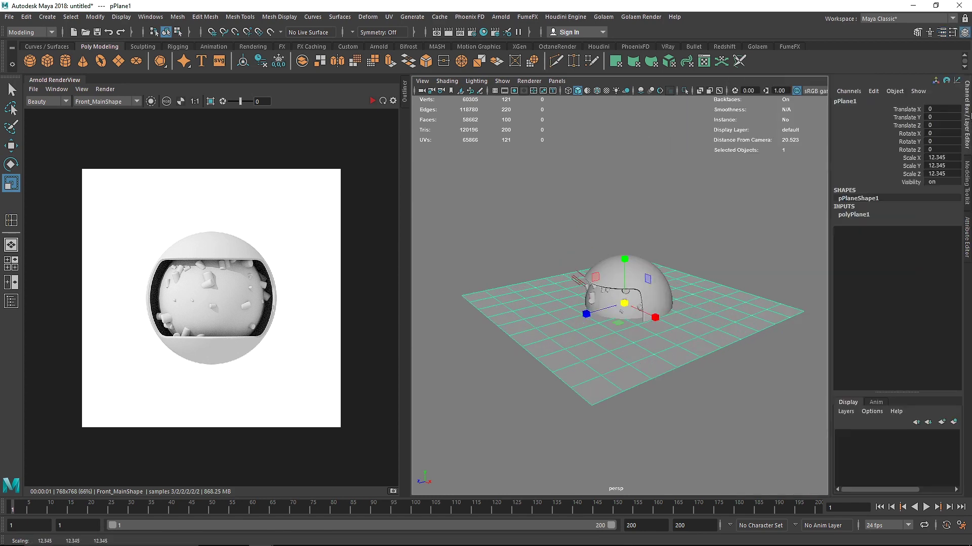
{"action": "left_click", "coordinate": [855, 216]}
{"action": "left_click", "coordinate": [930, 238]}
{"action": "type", "text": "1"}
{"action": "left_click", "coordinate": [931, 247]}
{"action": "type", "text": "1"}
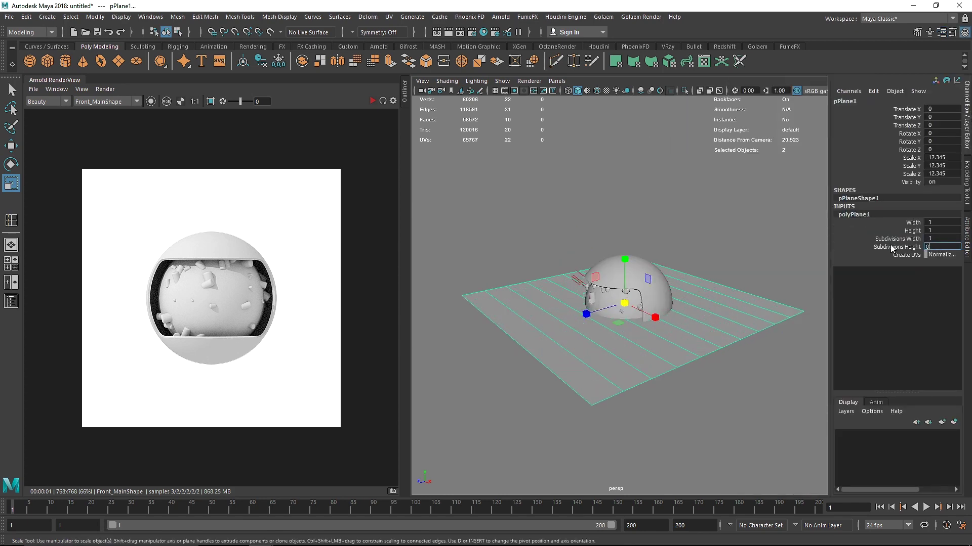
Move the plane behind the cell with a Translate Z of -10.
{"action": "left_click", "coordinate": [722, 256]}
{"action": "left_click", "coordinate": [705, 320]}
{"action": "key", "text": "w"}
{"action": "left_click_drag", "start_coordinate": [701, 330], "coordinate": [668, 271], "text": "alt"}
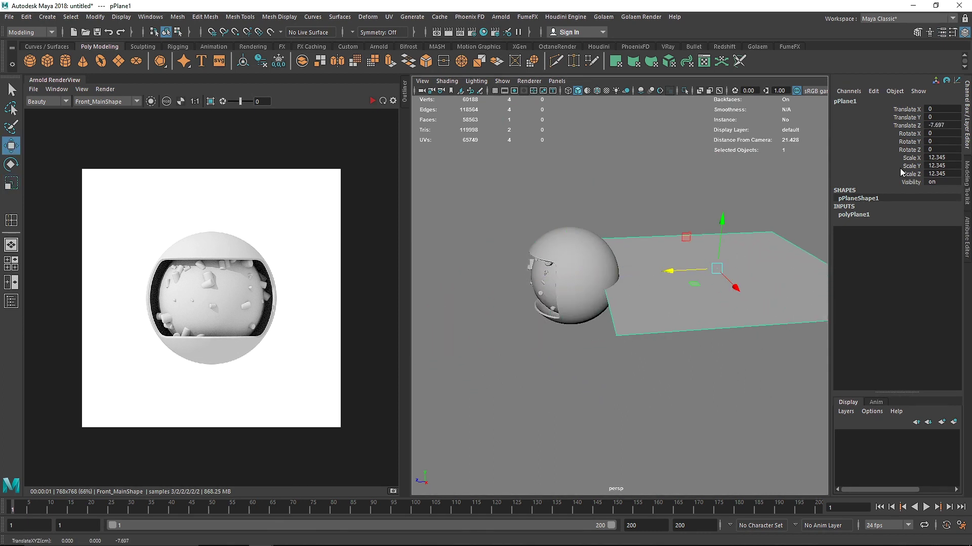
{"action": "double_click", "coordinate": [940, 124]}
{"action": "type", "text": "-10"}
{"action": "key", "text": "Return"}
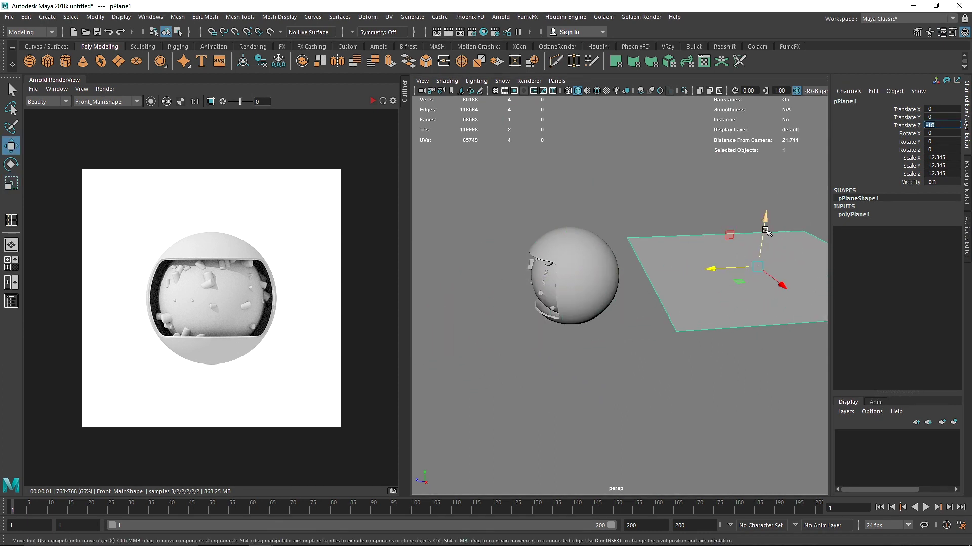
Stand the plane upright by setting its Rotate X to 90.
{"action": "key", "text": "e"}
{"action": "left_click_drag", "start_coordinate": [729, 283], "coordinate": [719, 259]}
{"action": "double_click", "coordinate": [941, 133]}
{"action": "type", "text": "90"}
{"action": "key", "text": "Return"}
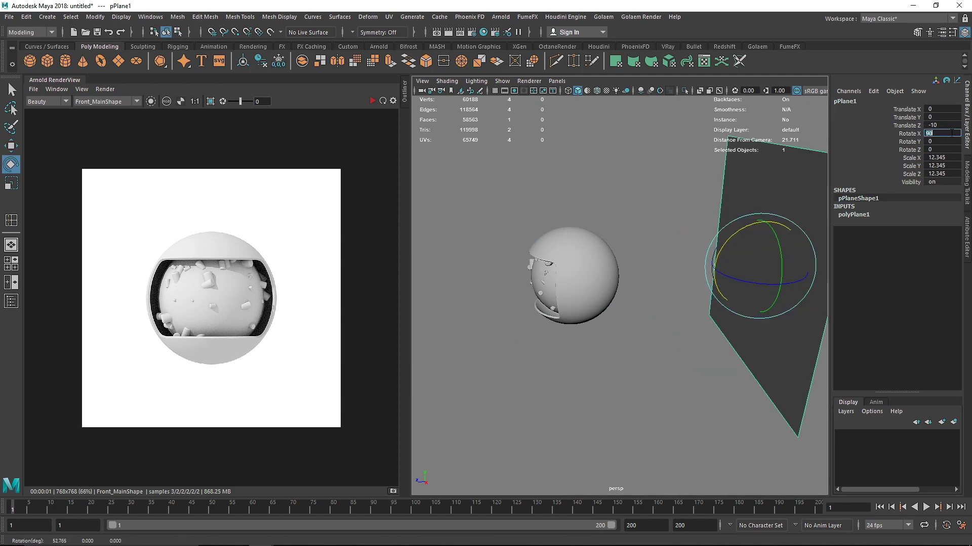
Enlarge the upright plane uniformly to a scale of about 25.3 as a backdrop for the cell.
{"action": "left_click", "coordinate": [639, 307]}
{"action": "left_click_drag", "start_coordinate": [618, 313], "coordinate": [805, 252], "text": "alt"}
{"action": "left_click", "coordinate": [694, 232]}
{"action": "key", "text": "r"}
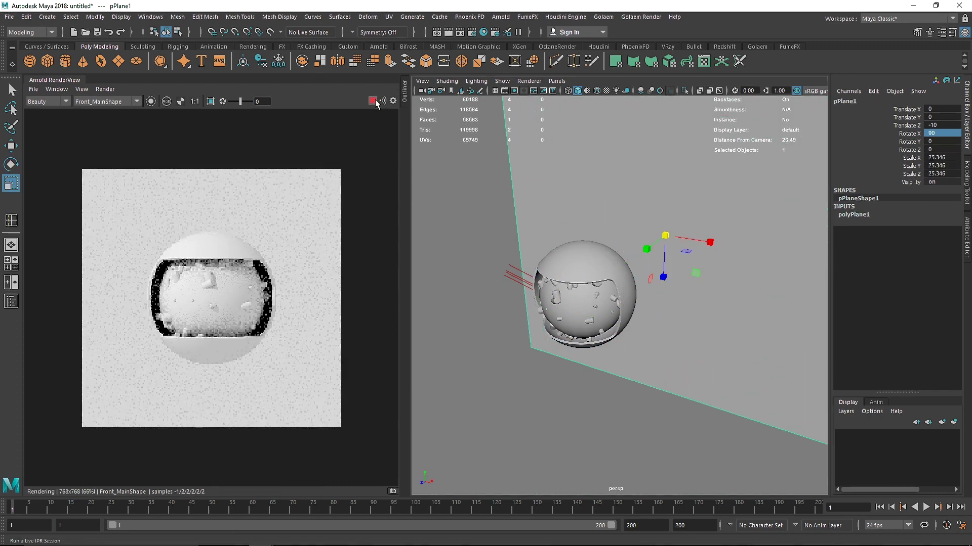
Show the scene's object list and rename the backdrop plane to BG.
{"action": "left_click_drag", "start_coordinate": [405, 89], "coordinate": [258, 130]}
{"action": "left_click", "coordinate": [86, 96]}
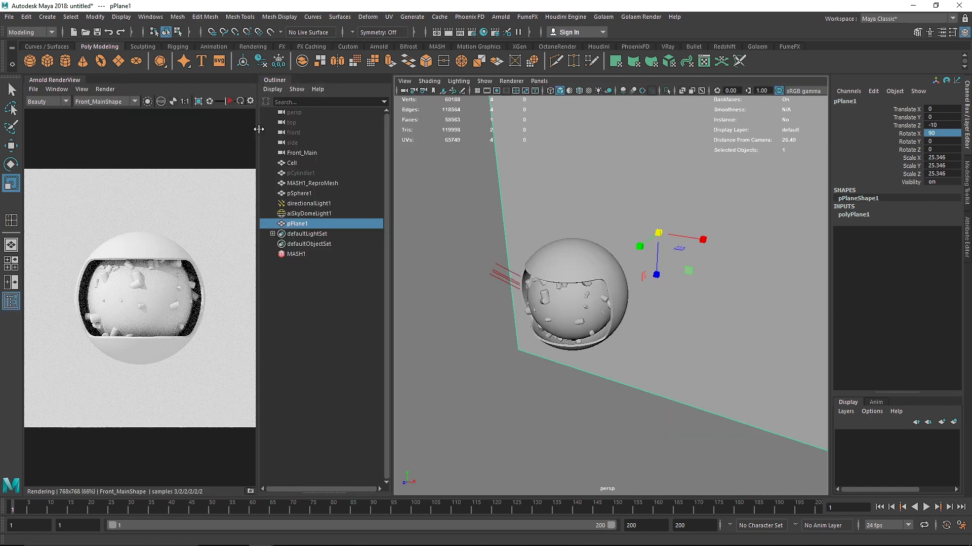
{"action": "double_click", "coordinate": [297, 223]}
{"action": "type", "text": "BG"}
{"action": "key", "text": "Return"}
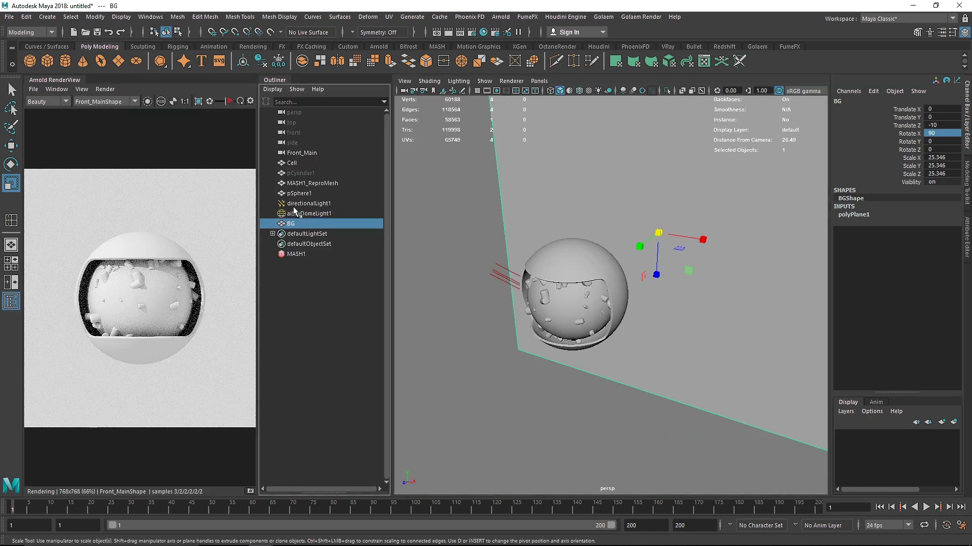
Rename the outer shell pSphere1 to Cage and check the MASH objects in the scene list.
{"action": "left_click", "coordinate": [298, 153]}
{"action": "left_click", "coordinate": [324, 193]}
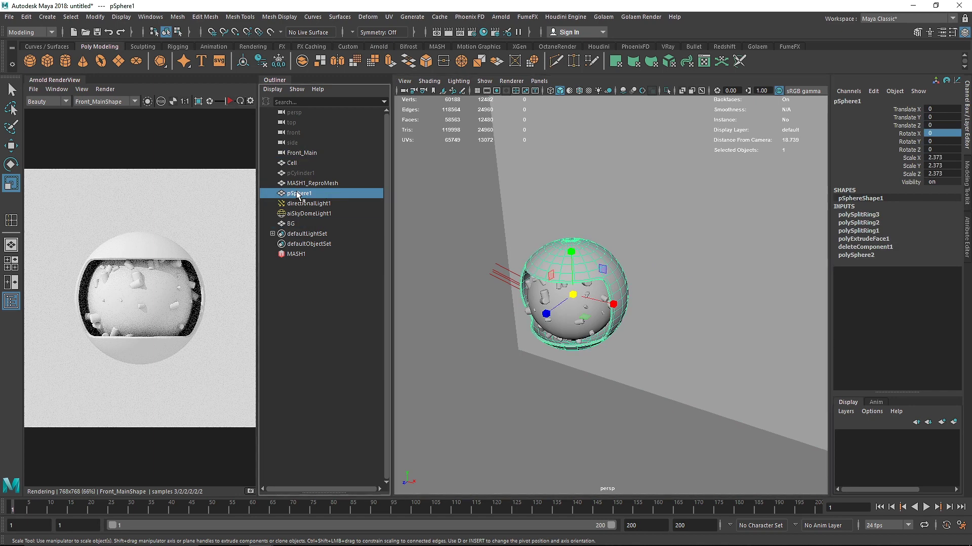
{"action": "double_click", "coordinate": [304, 193]}
{"action": "type", "text": "Cage"}
{"action": "key", "text": "Return"}
{"action": "left_click", "coordinate": [307, 183]}
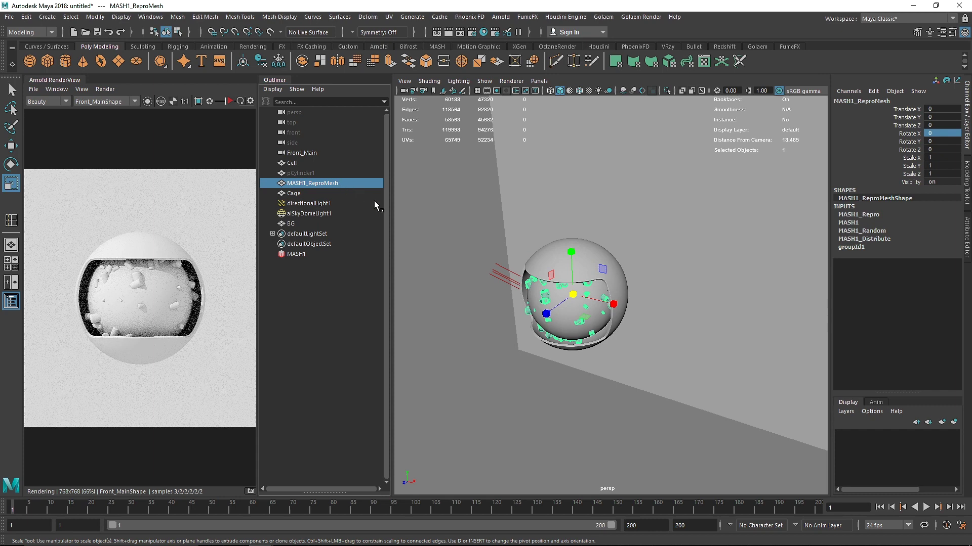
{"action": "left_click", "coordinate": [302, 254]}
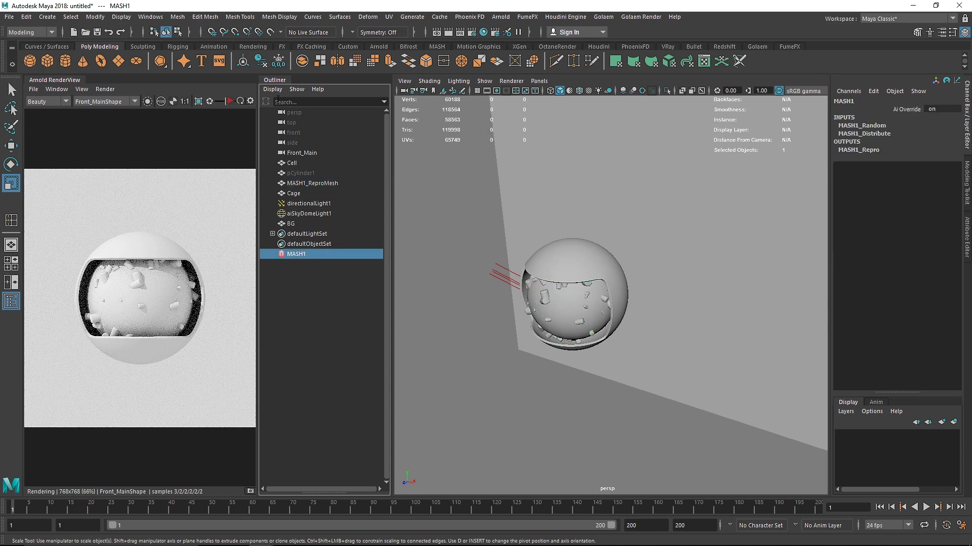
Hide the scene object list and look through the Front_Main camera in the viewport.
{"action": "left_click", "coordinate": [275, 80]}
{"action": "left_click_drag", "start_coordinate": [265, 140], "coordinate": [401, 149]}
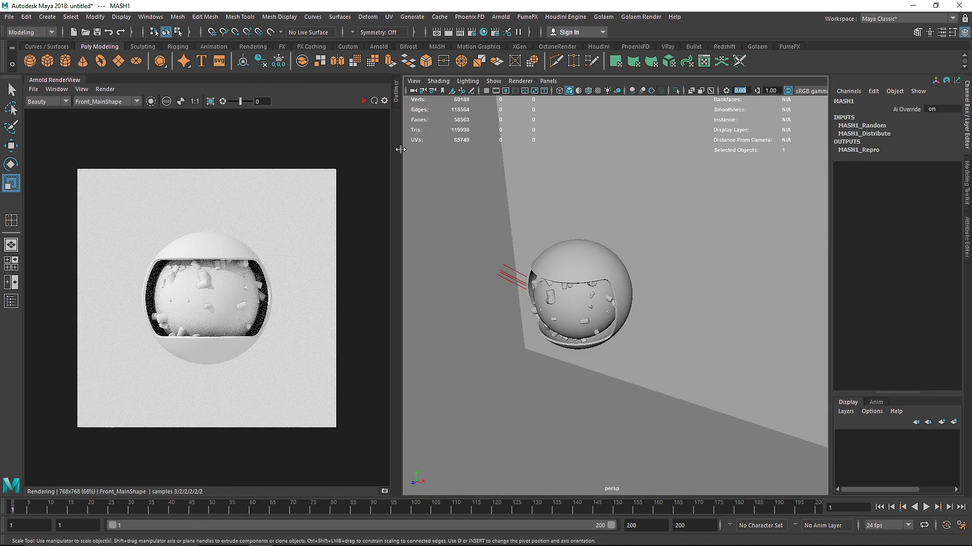
{"action": "left_click", "coordinate": [548, 81]}
{"action": "mouse_move", "coordinate": [628, 92]}
{"action": "left_click", "coordinate": [675, 95]}
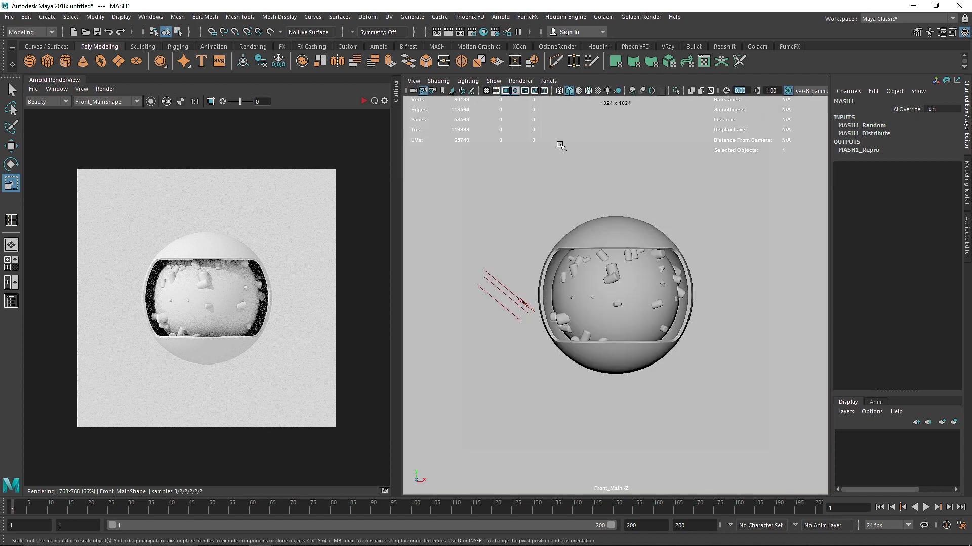
Assign a new aiStandardSurface material to the backdrop plane and name it BG.
{"action": "left_click", "coordinate": [594, 189]}
{"action": "left_click", "coordinate": [967, 238]}
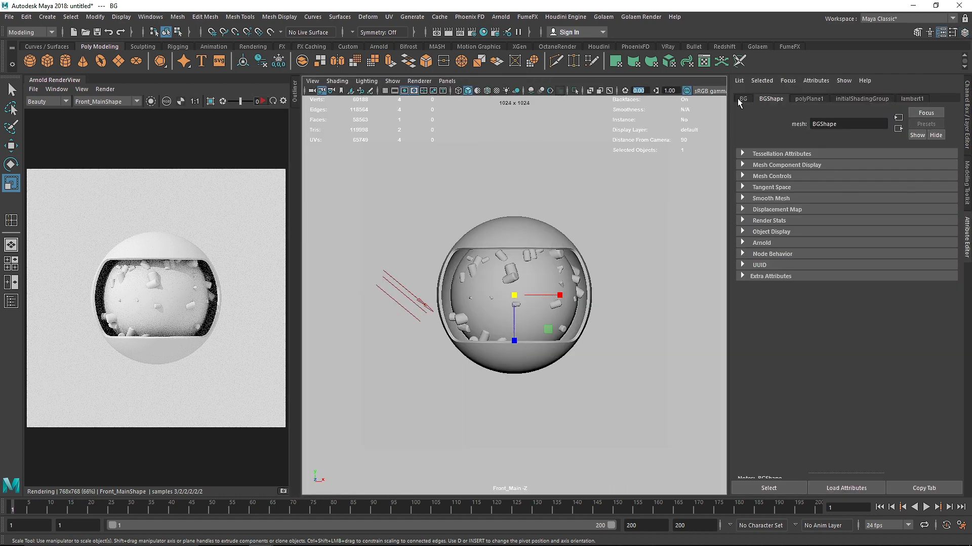
{"action": "right_click_drag", "start_coordinate": [568, 176], "coordinate": [570, 444]}
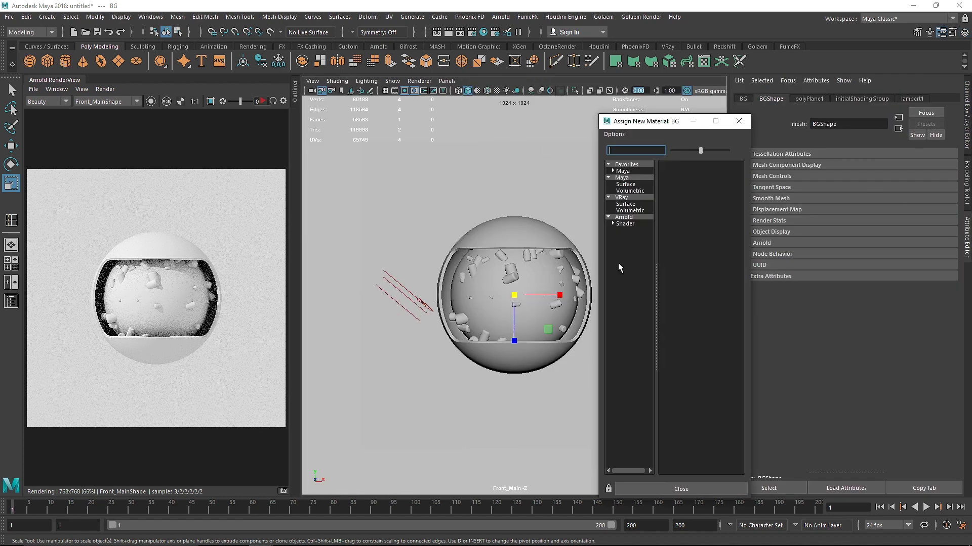
{"action": "left_click", "coordinate": [625, 224]}
{"action": "left_click", "coordinate": [698, 230]}
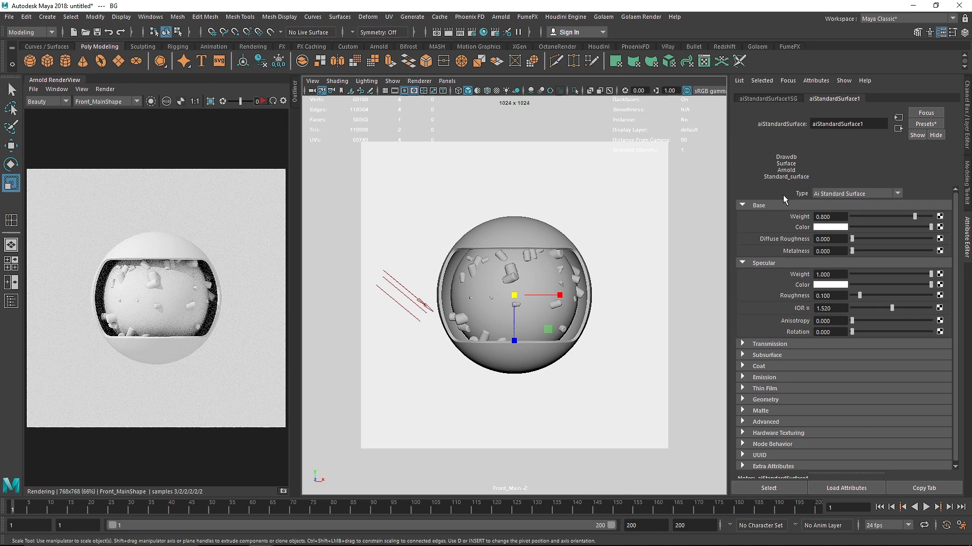
{"action": "double_click", "coordinate": [869, 125]}
{"action": "type", "text": "BG"}
{"action": "key", "text": "Return"}
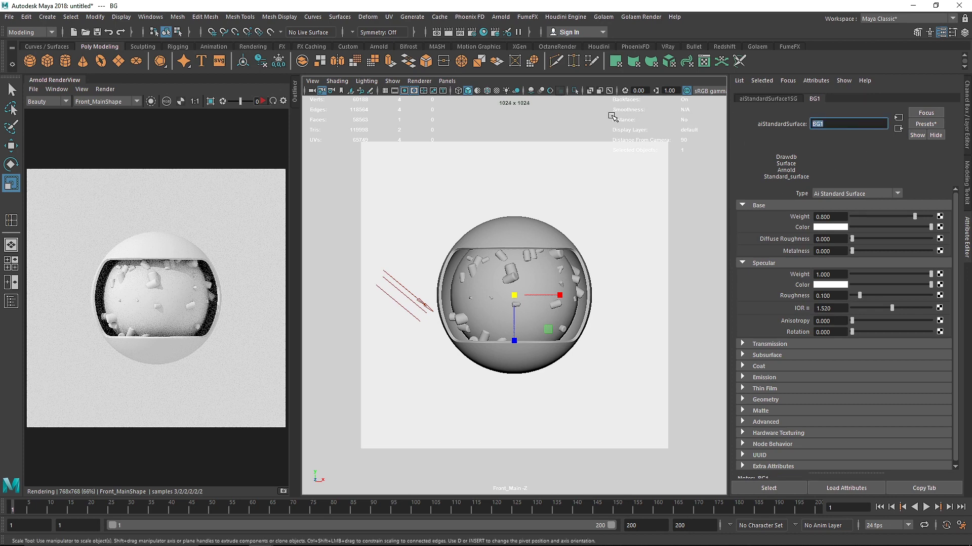
Set the backdrop material's base weight to 1, specular weight to 0.1 and specular roughness to 0.5.
{"action": "left_click", "coordinate": [841, 274]}
{"action": "type", "text": "0.1"}
{"action": "key", "text": "Return"}
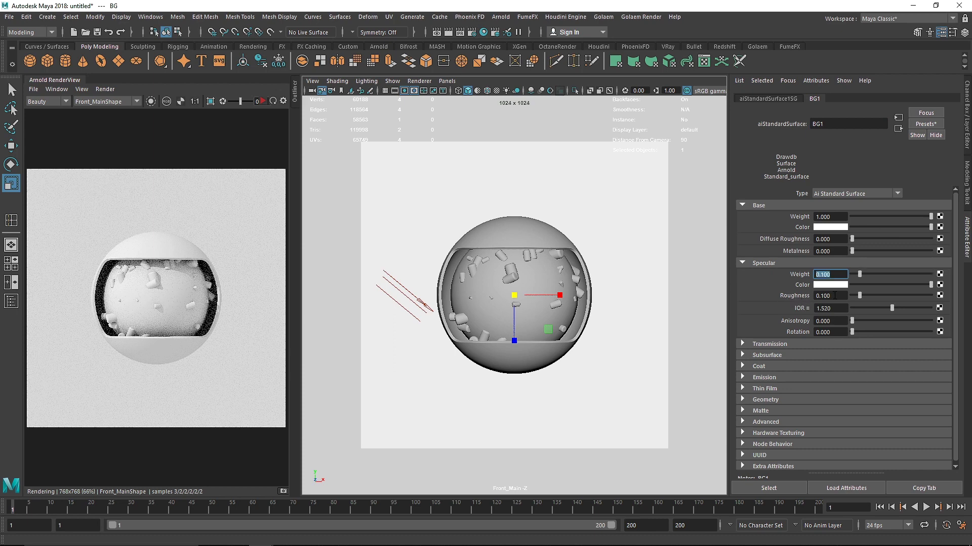
{"action": "key", "text": "Tab"}
{"action": "type", "text": "0.5"}
{"action": "key", "text": "Return"}
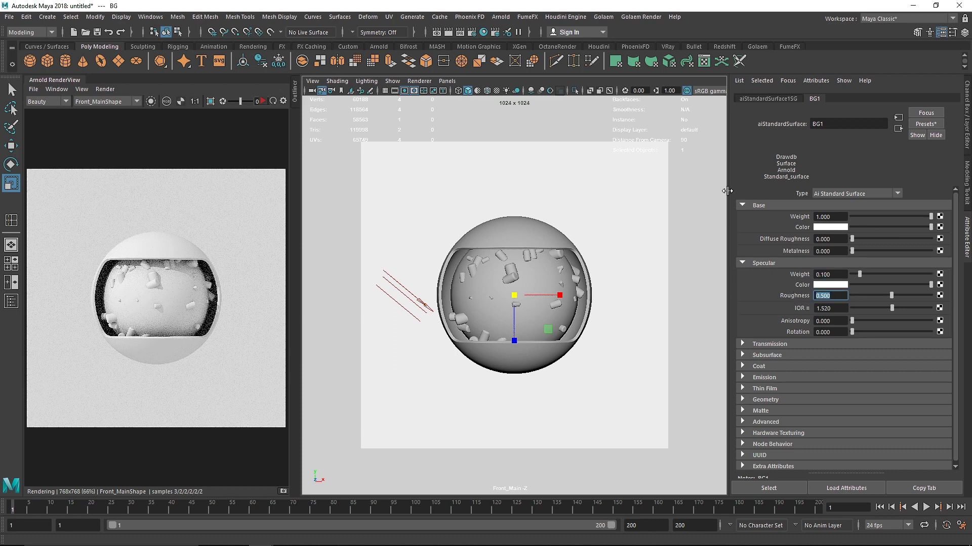
Start the live render, try pink and mint swatches, and give the backdrop material a pale lavender base color.
{"action": "left_click", "coordinate": [263, 101]}
{"action": "left_click_drag", "start_coordinate": [300, 115], "coordinate": [355, 128]}
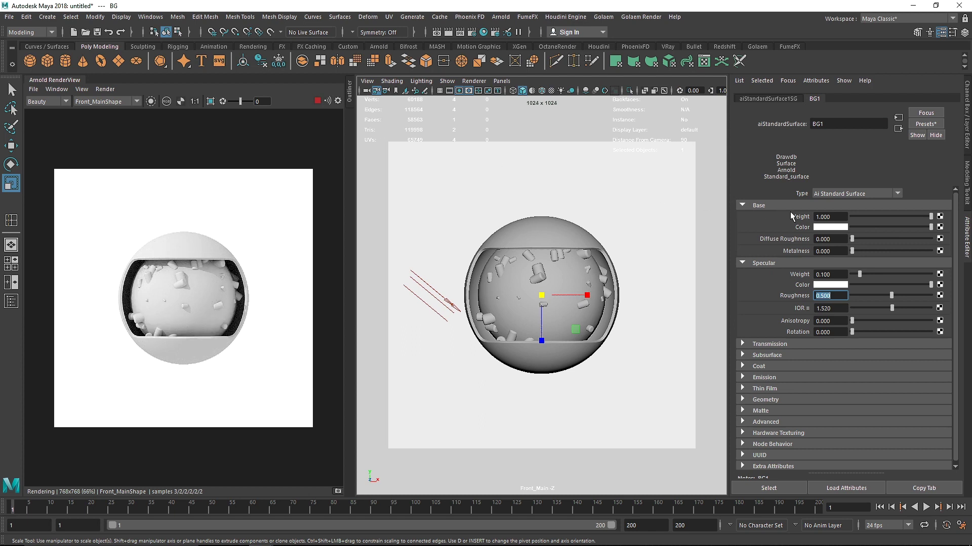
{"action": "left_click", "coordinate": [830, 227]}
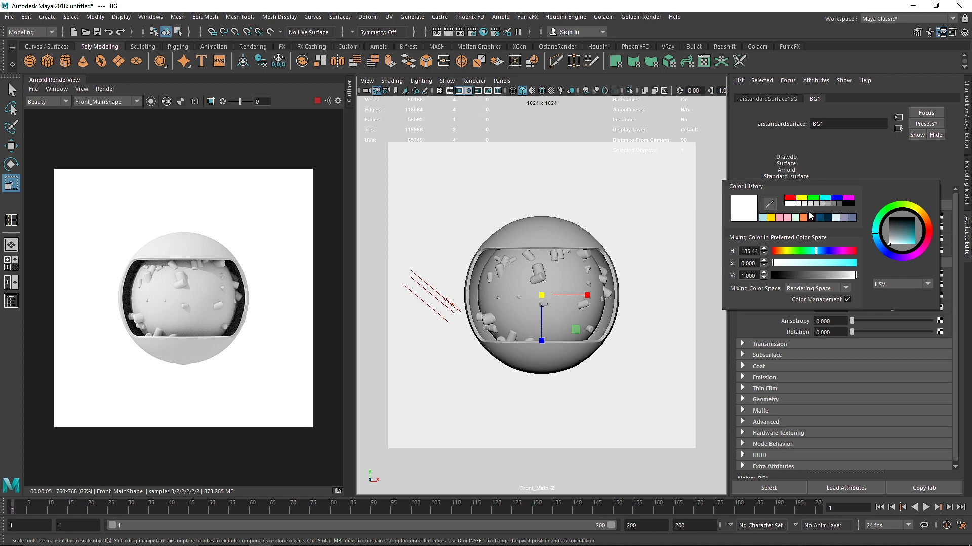
{"action": "left_click", "coordinate": [784, 217]}
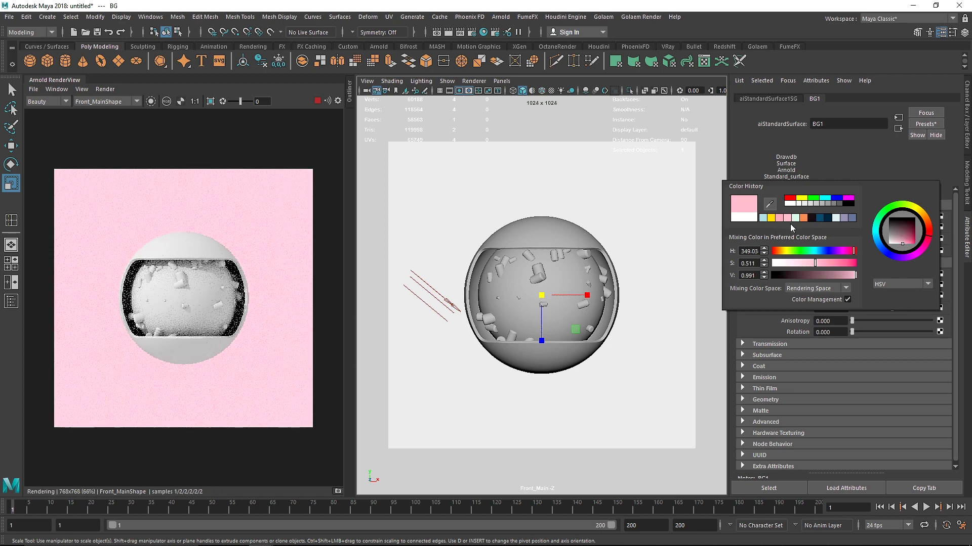
{"action": "left_click", "coordinate": [802, 217]}
{"action": "left_click", "coordinate": [796, 217]}
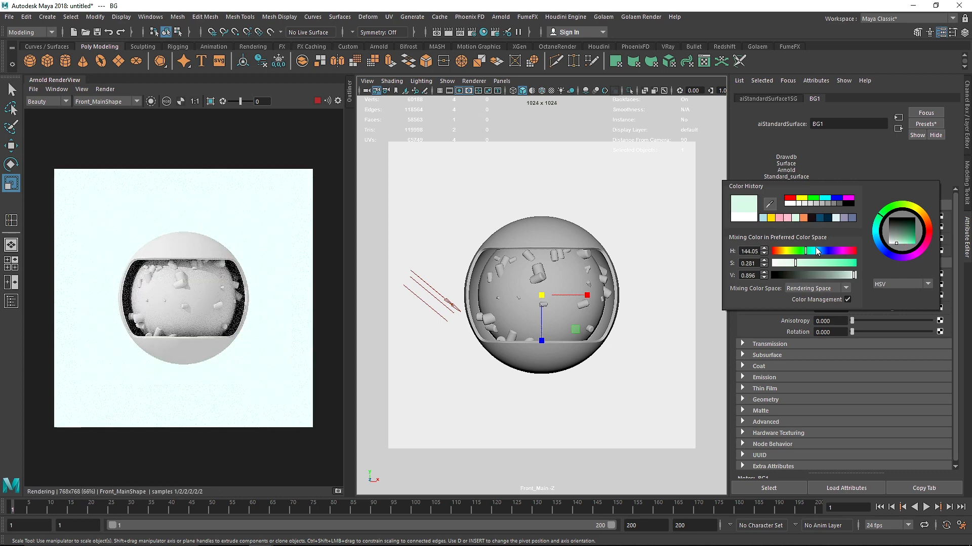
{"action": "left_click", "coordinate": [839, 250]}
{"action": "left_click_drag", "start_coordinate": [834, 250], "coordinate": [826, 250]}
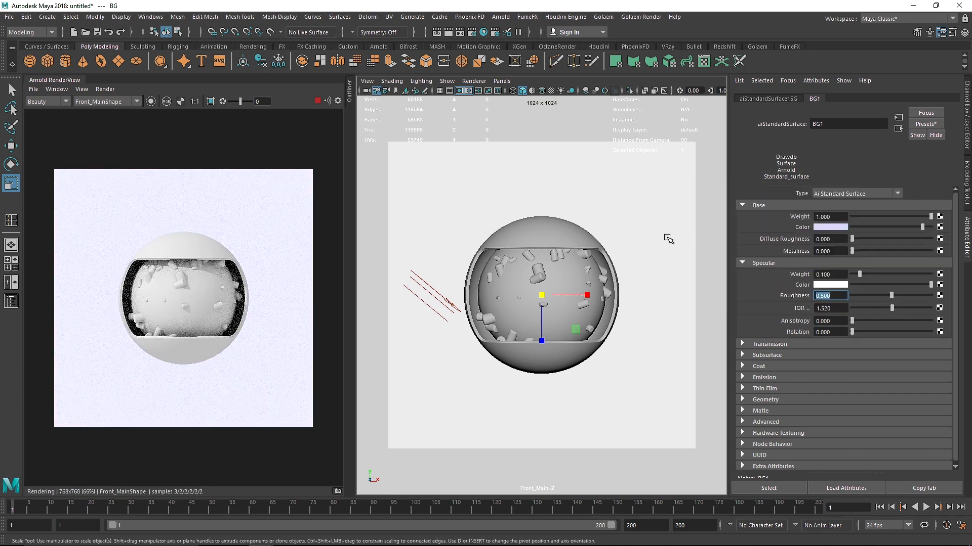
Turn on smooth mesh preview for the inner Cell sphere and stop the live render.
{"action": "left_click", "coordinate": [563, 278]}
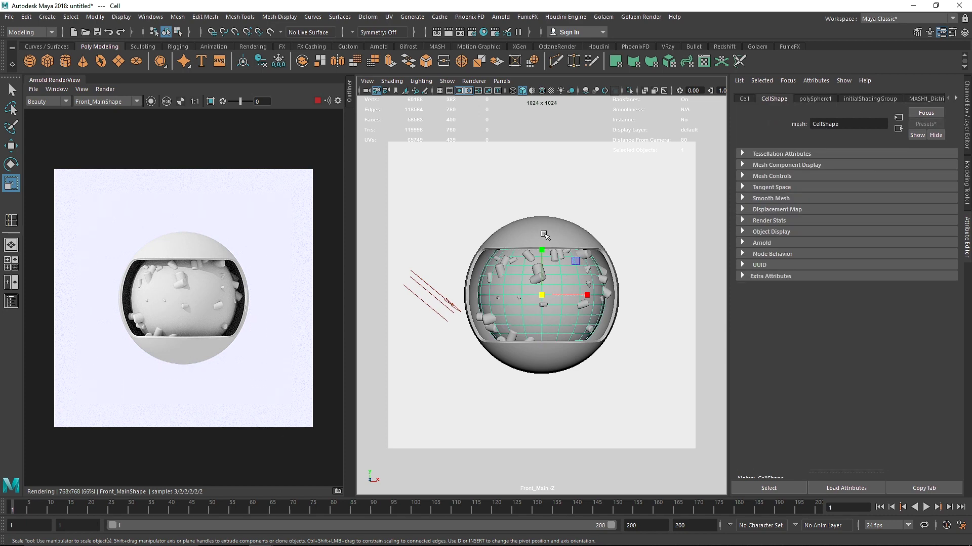
{"action": "key", "text": "3"}
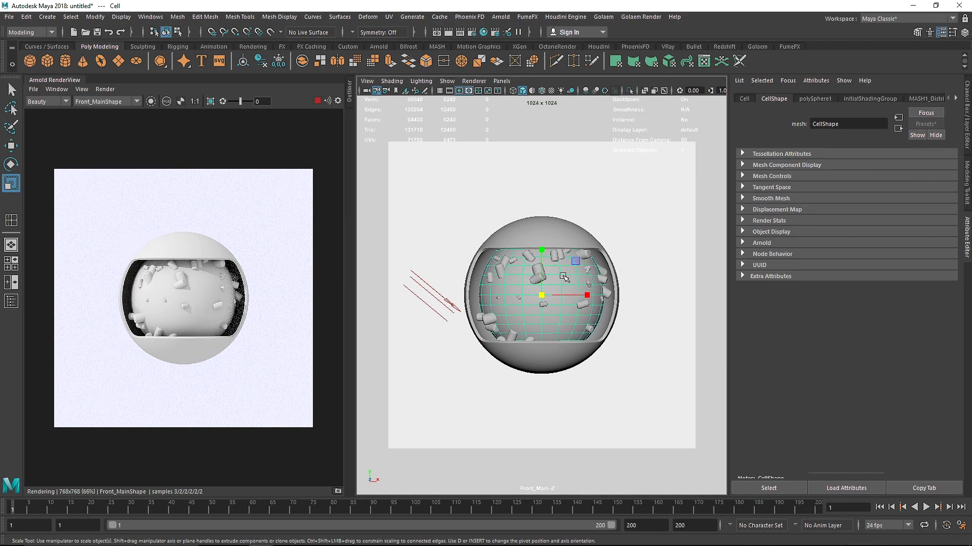
{"action": "left_click", "coordinate": [317, 101]}
Assign a new aiStandardSurface material to the inner sphere, name it Cell and set its base weight to 1.
{"action": "right_click_drag", "start_coordinate": [563, 276], "coordinate": [577, 504]}
{"action": "left_click", "coordinate": [625, 217]}
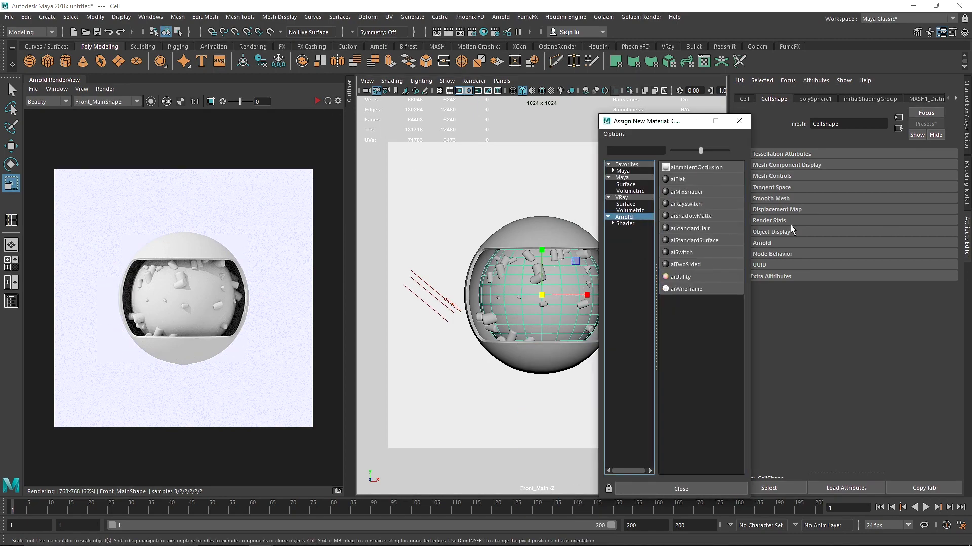
{"action": "left_click", "coordinate": [689, 237]}
{"action": "double_click", "coordinate": [848, 123]}
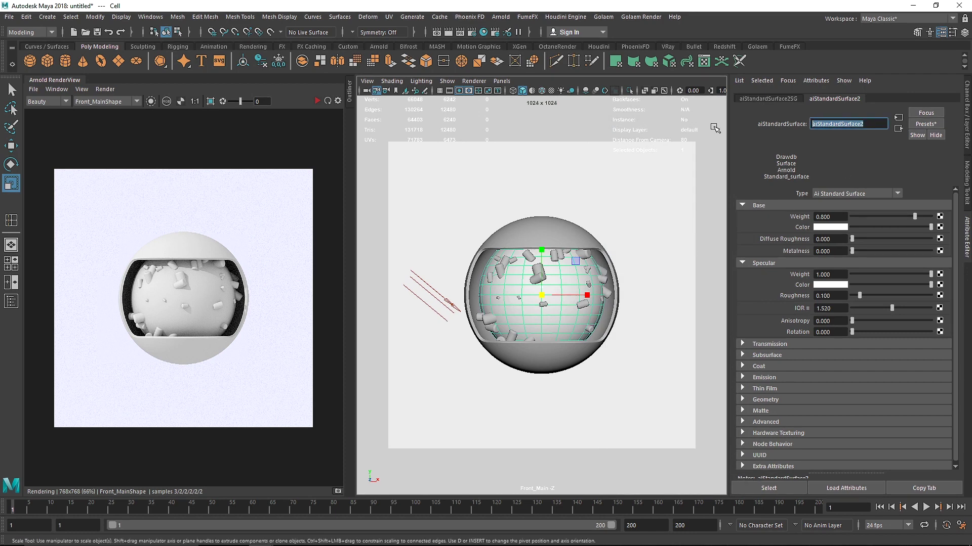
{"action": "type", "text": "Cell"}
{"action": "key", "text": "Return"}
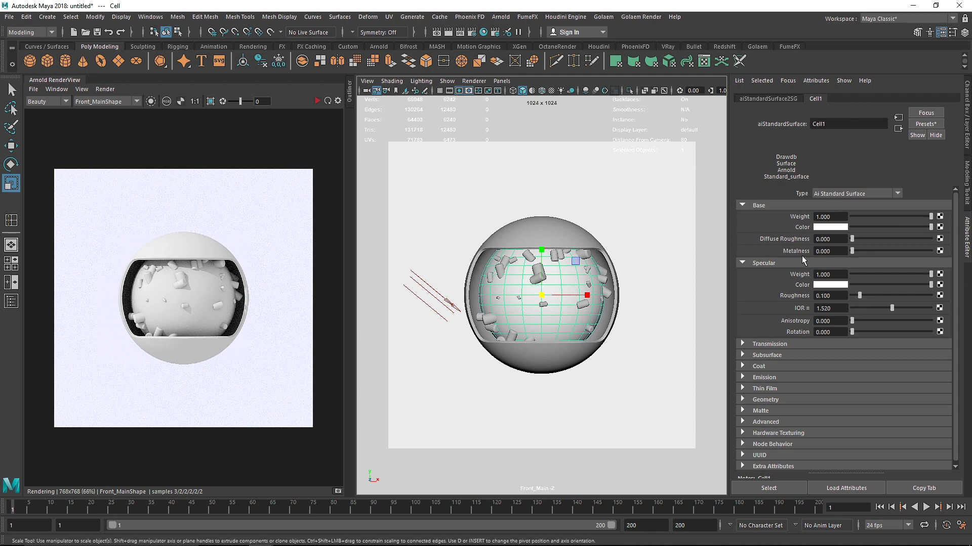
Set the Cell material's metalness to 0.1.
{"action": "left_click_drag", "start_coordinate": [834, 272], "coordinate": [783, 276]}
{"action": "left_click", "coordinate": [829, 295]}
{"action": "left_click", "coordinate": [838, 251]}
{"action": "type", "text": ".1"}
Give the Cell material a red base color by shifting the orange swatch to hue 360, and start the live render.
{"action": "left_click", "coordinate": [830, 227]}
{"action": "left_click", "coordinate": [800, 221]}
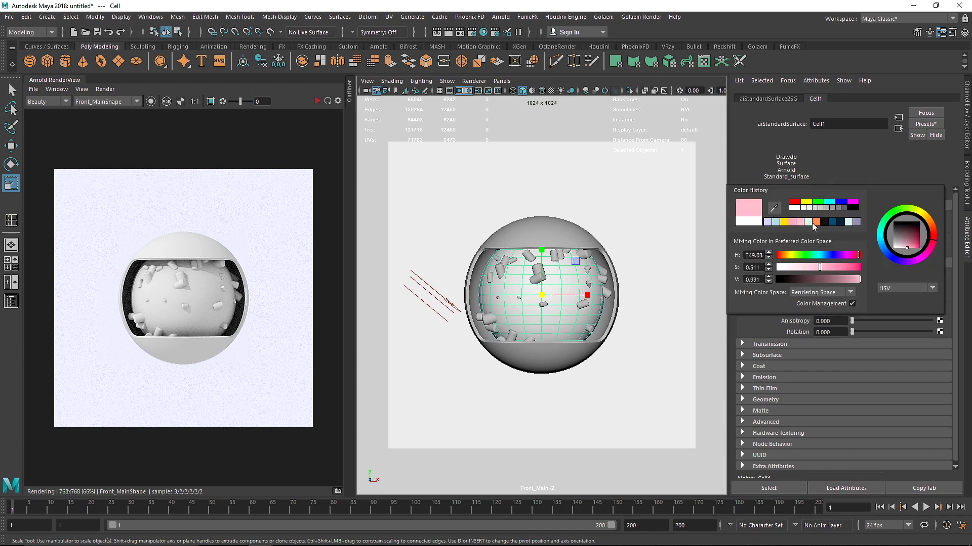
{"action": "left_click", "coordinate": [816, 222]}
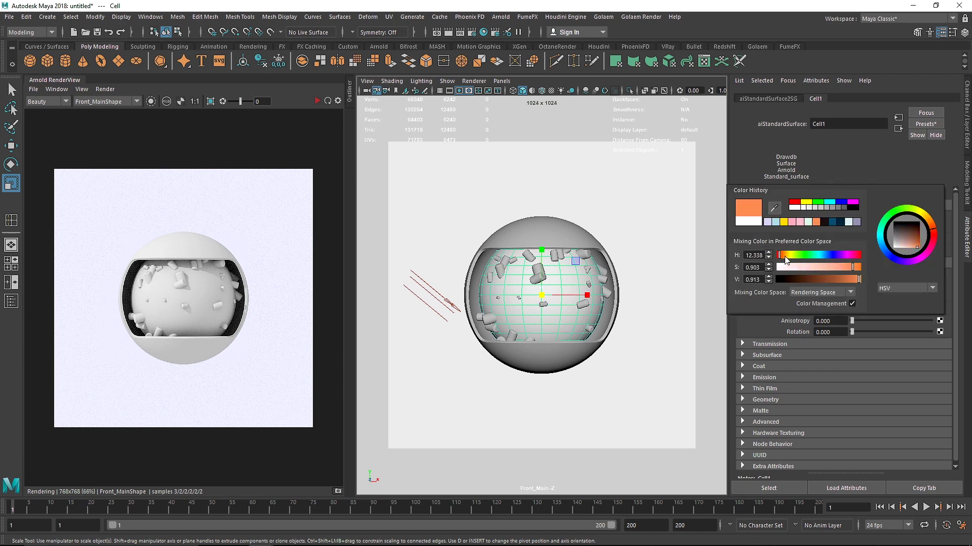
{"action": "left_click_drag", "start_coordinate": [814, 257], "coordinate": [860, 260]}
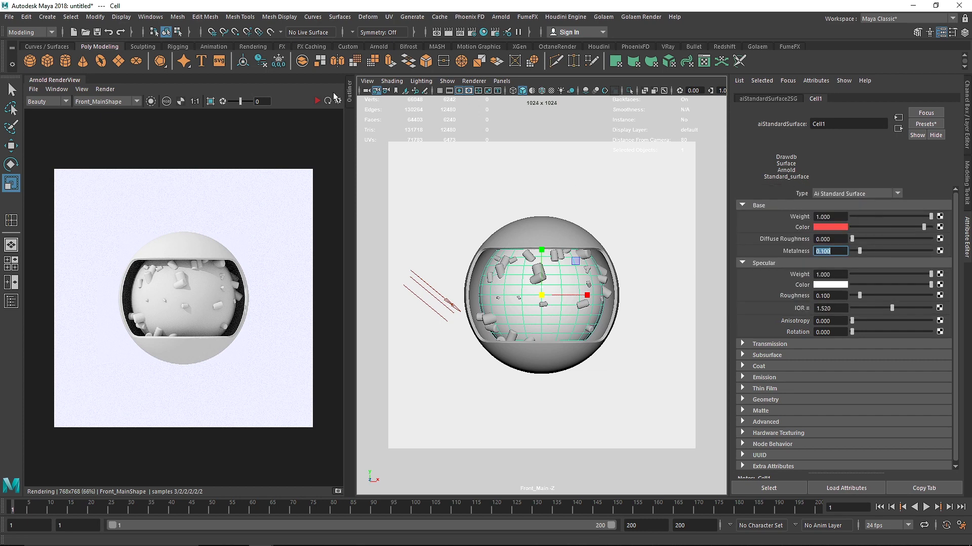
{"action": "left_click", "coordinate": [318, 101]}
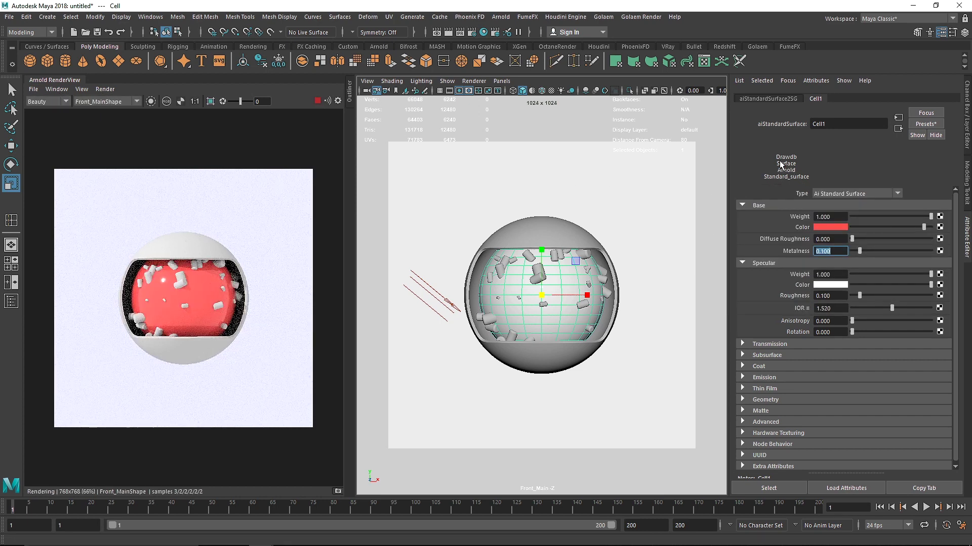
Check the Cell material's coat settings and try shifting its base color hue toward coral orange.
{"action": "left_click", "coordinate": [842, 226]}
{"action": "left_click", "coordinate": [793, 366]}
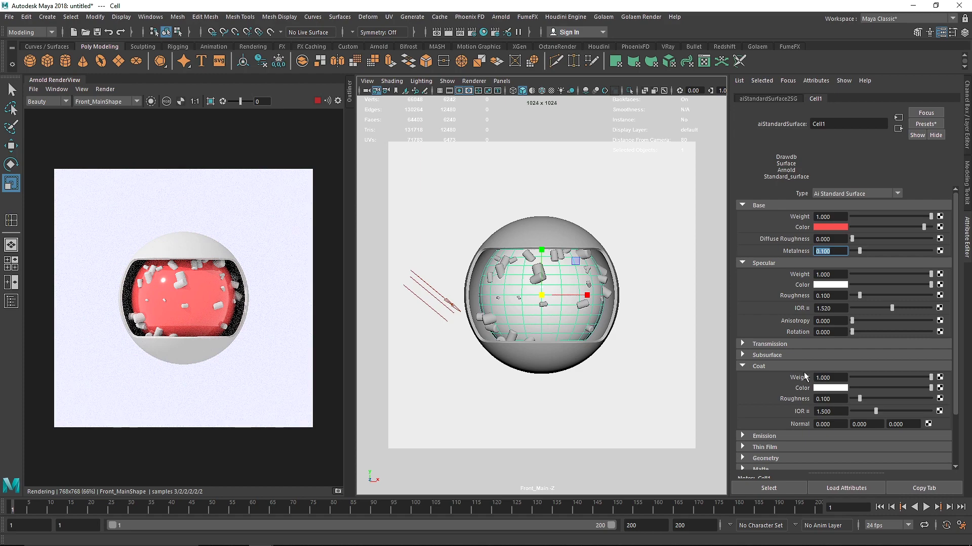
{"action": "left_click", "coordinate": [791, 365]}
{"action": "left_click", "coordinate": [830, 228]}
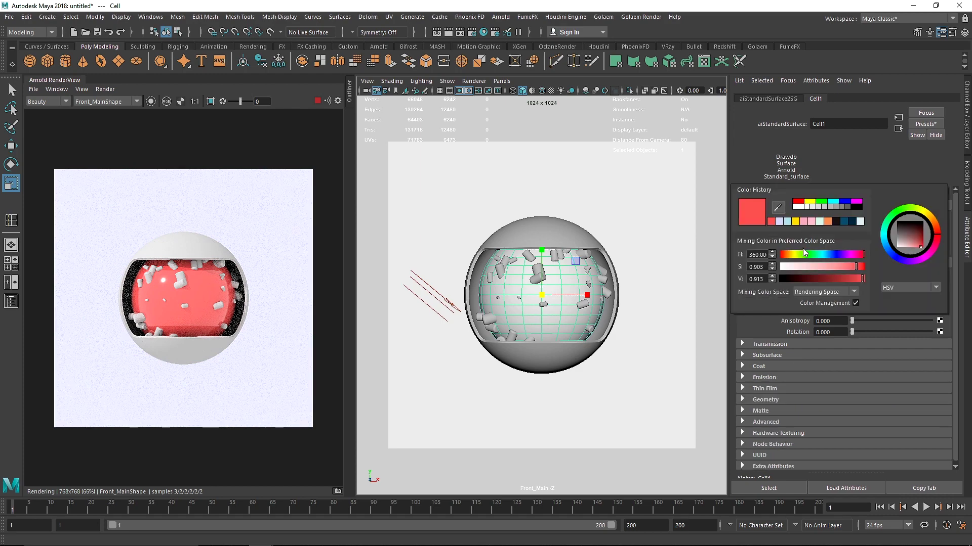
{"action": "left_click_drag", "start_coordinate": [795, 251], "coordinate": [785, 260]}
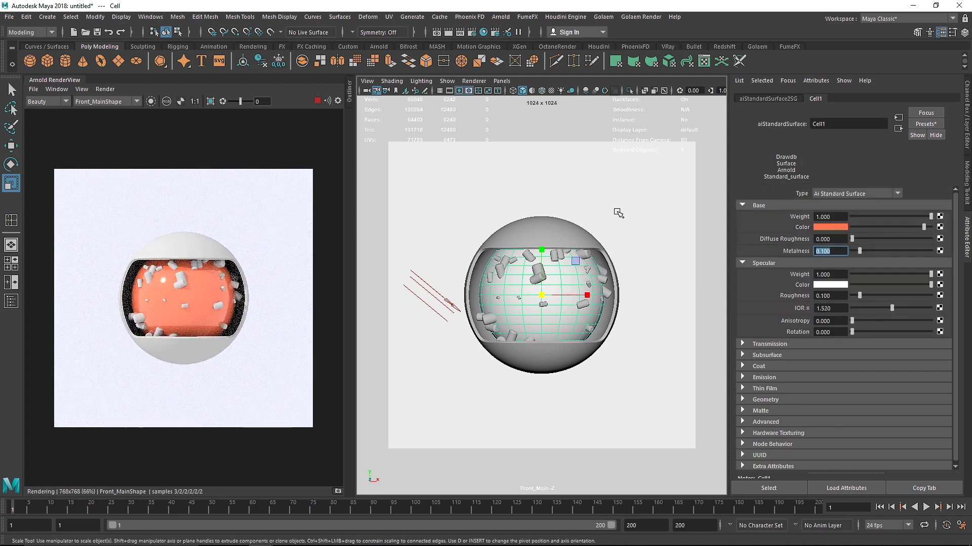
Assign a new aiStandardSurface material to the MASH cylinders.
{"action": "left_click", "coordinate": [502, 270]}
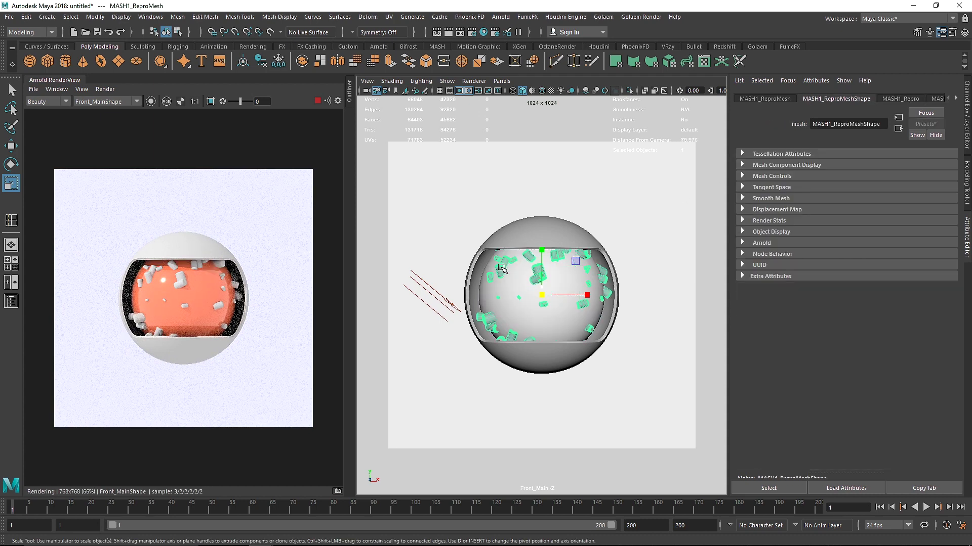
{"action": "right_click_drag", "start_coordinate": [502, 269], "coordinate": [501, 501]}
{"action": "left_click", "coordinate": [624, 218]}
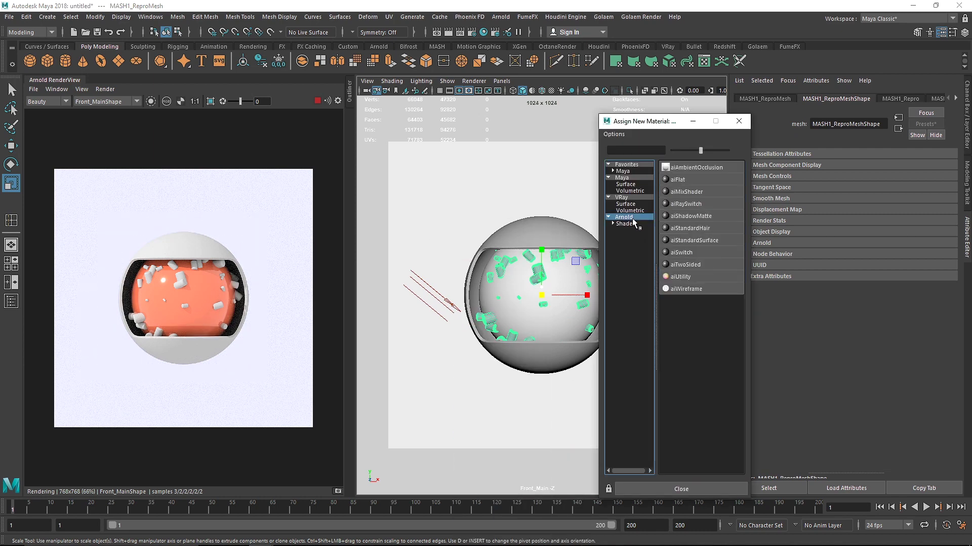
{"action": "left_click", "coordinate": [690, 240]}
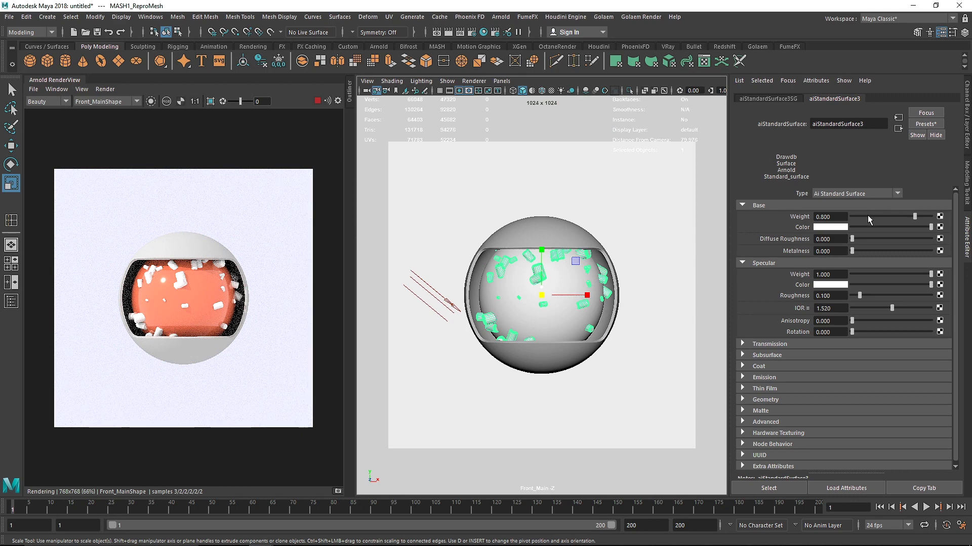
Set the cylinder material's base weight to 1, try a specular roughness of 0.2, and return it to 0.1.
{"action": "left_click_drag", "start_coordinate": [914, 216], "coordinate": [934, 218]}
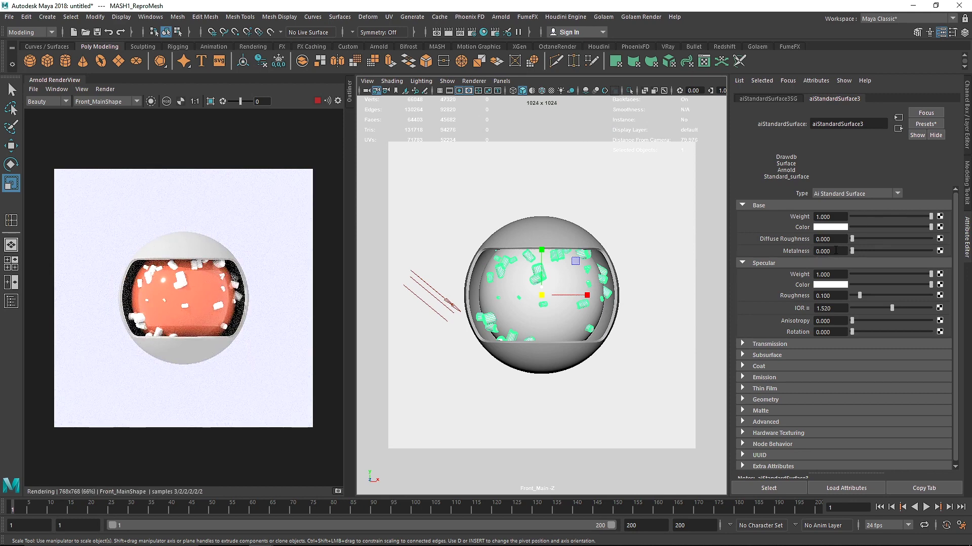
{"action": "double_click", "coordinate": [829, 296]}
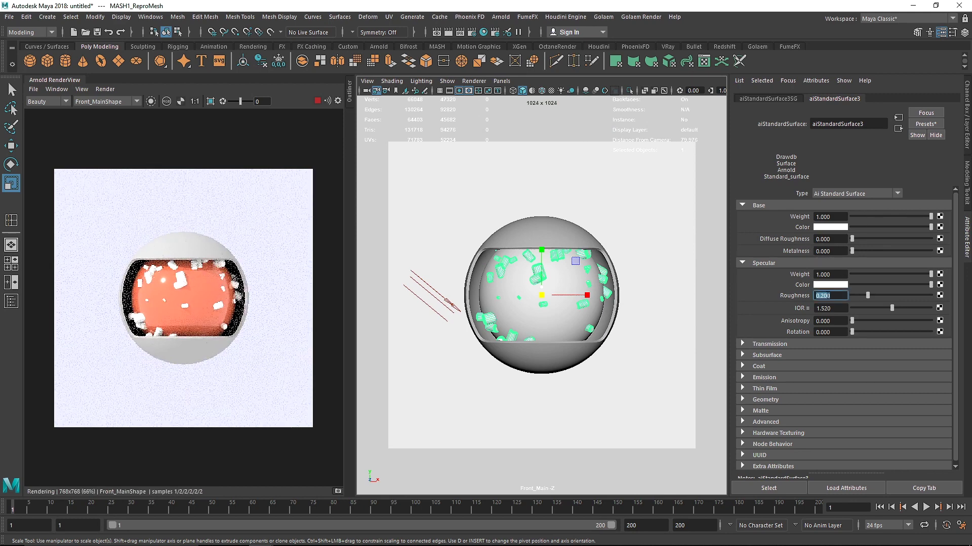
{"action": "left_click", "coordinate": [769, 365]}
{"action": "left_click", "coordinate": [804, 364]}
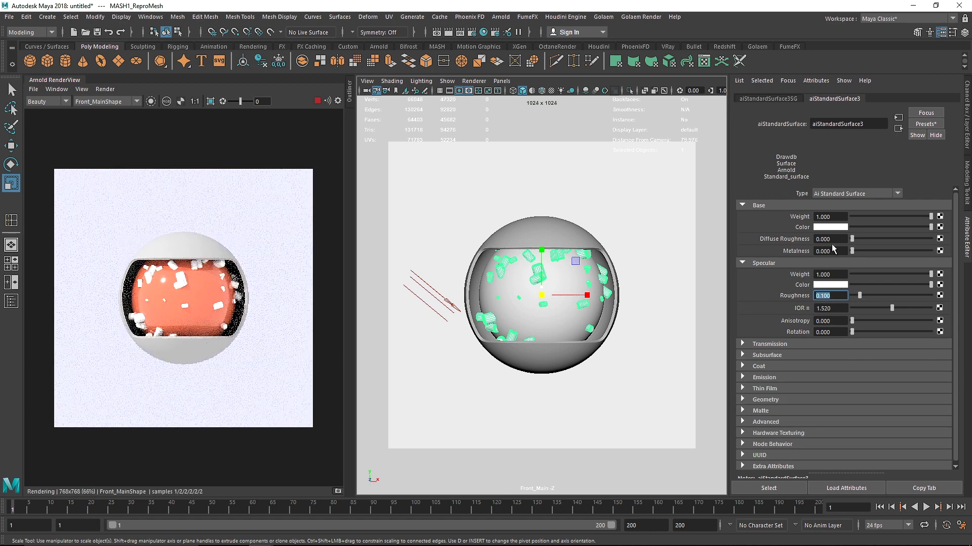
Try dark blue and other swatches on the cylinder material, then give it a pale cyan base color with saturation about 0.52 and value 1.
{"action": "left_click", "coordinate": [831, 226]}
{"action": "left_click", "coordinate": [848, 224]}
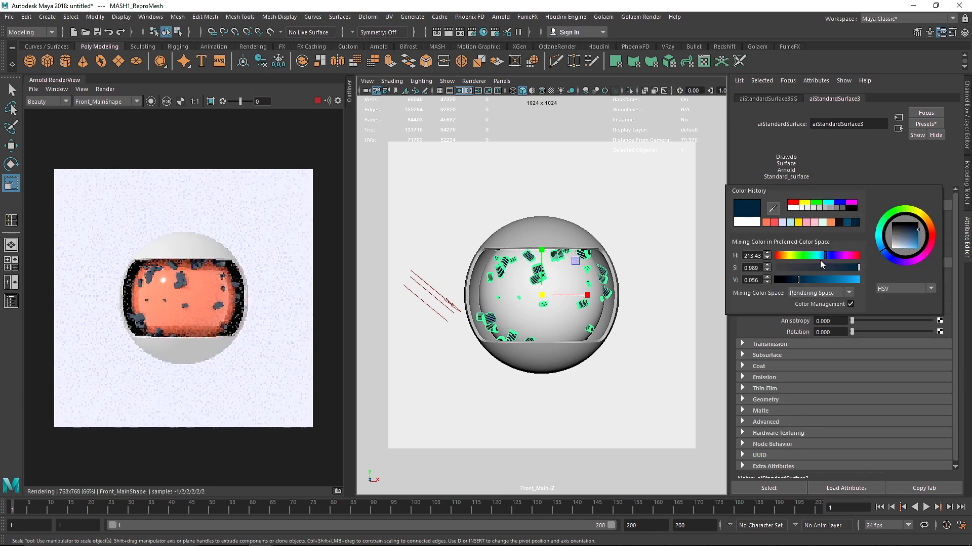
{"action": "left_click", "coordinate": [833, 225]}
{"action": "left_click", "coordinate": [782, 223]}
{"action": "left_click", "coordinate": [790, 224]}
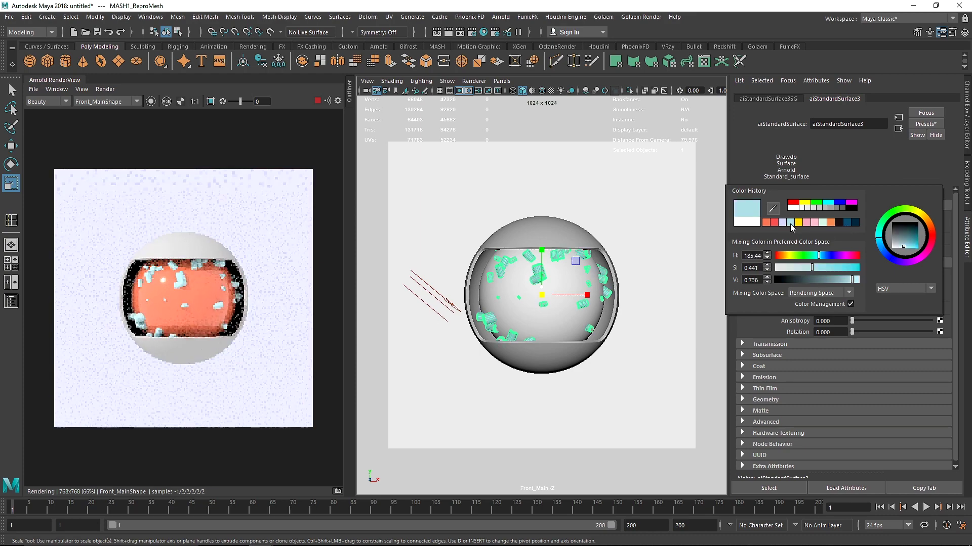
{"action": "left_click", "coordinate": [774, 224]}
{"action": "left_click", "coordinate": [795, 224]}
{"action": "left_click", "coordinate": [789, 224]}
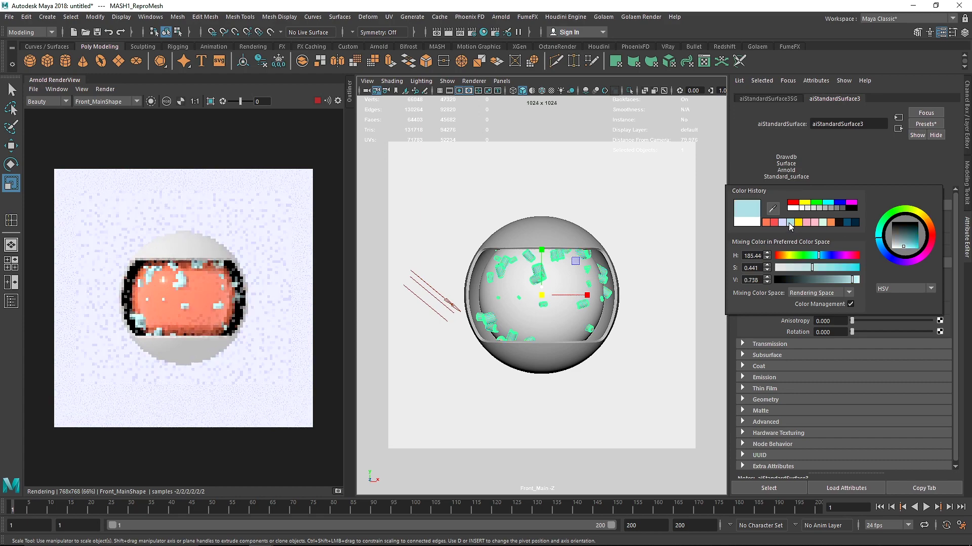
{"action": "left_click_drag", "start_coordinate": [832, 265], "coordinate": [884, 284]}
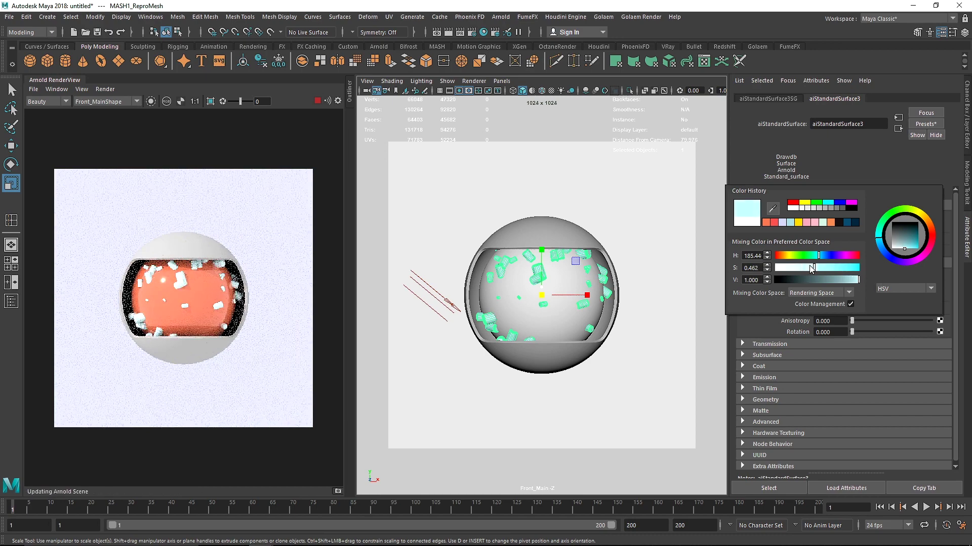
{"action": "mouse_move", "coordinate": [803, 267]}
{"action": "left_mouse_down"}
{"action": "mouse_move", "coordinate": [791, 268]}
{"action": "mouse_move", "coordinate": [819, 270]}
{"action": "left_mouse_up"}
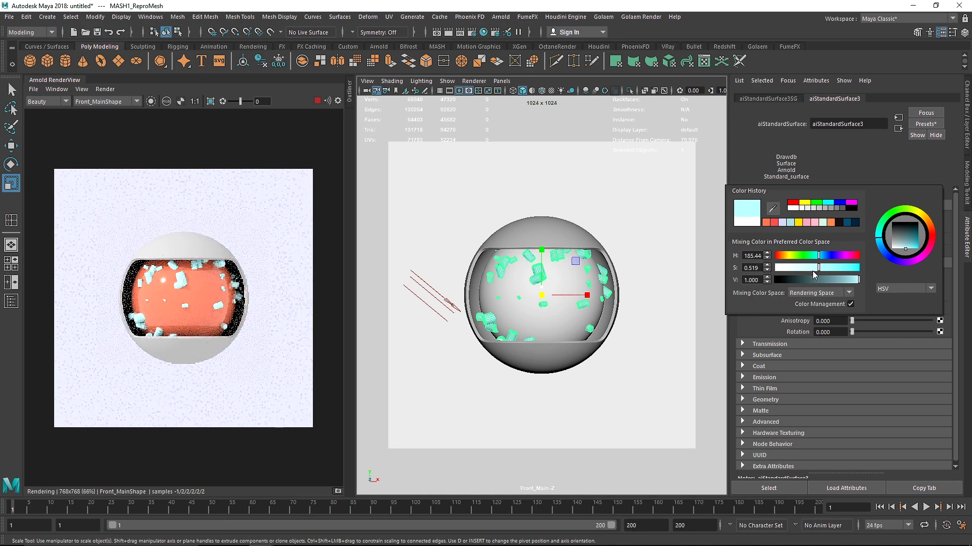
Change the inner sphere's Cell material base color to red with hue 360 and fine-tune its saturation.
{"action": "left_click", "coordinate": [562, 314]}
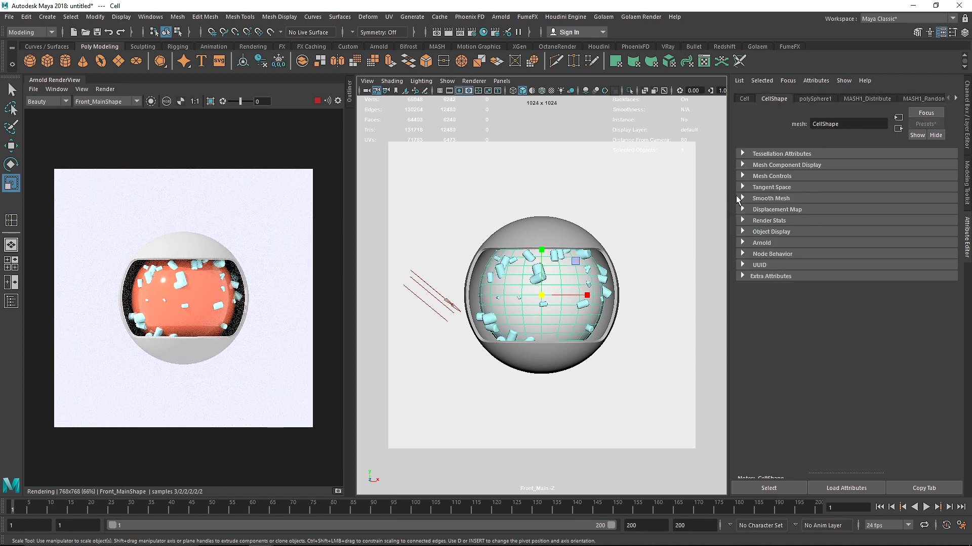
{"action": "scroll", "coordinate": [892, 99], "scroll_direction": "down", "scroll_amount": 6}
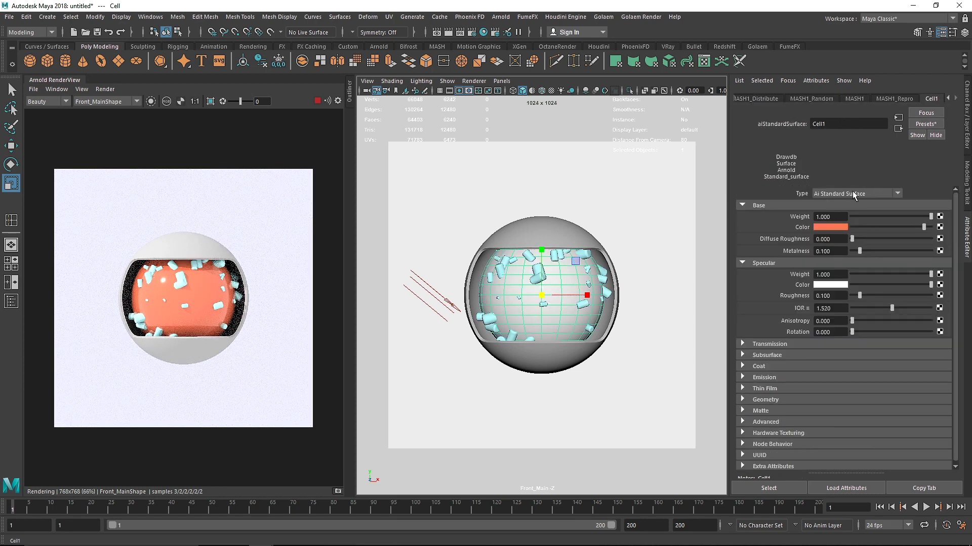
{"action": "left_click", "coordinate": [830, 228]}
{"action": "left_click", "coordinate": [787, 258]}
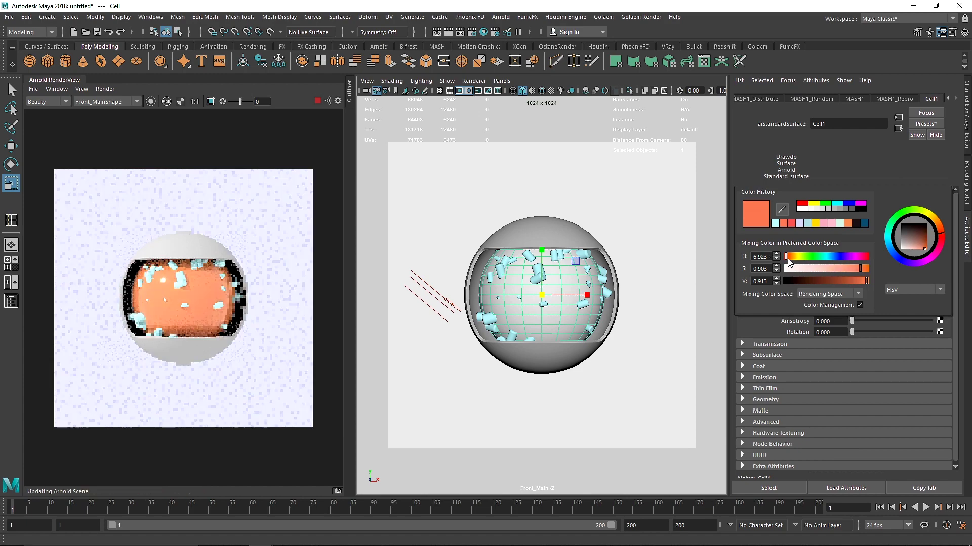
{"action": "left_click", "coordinate": [786, 258]}
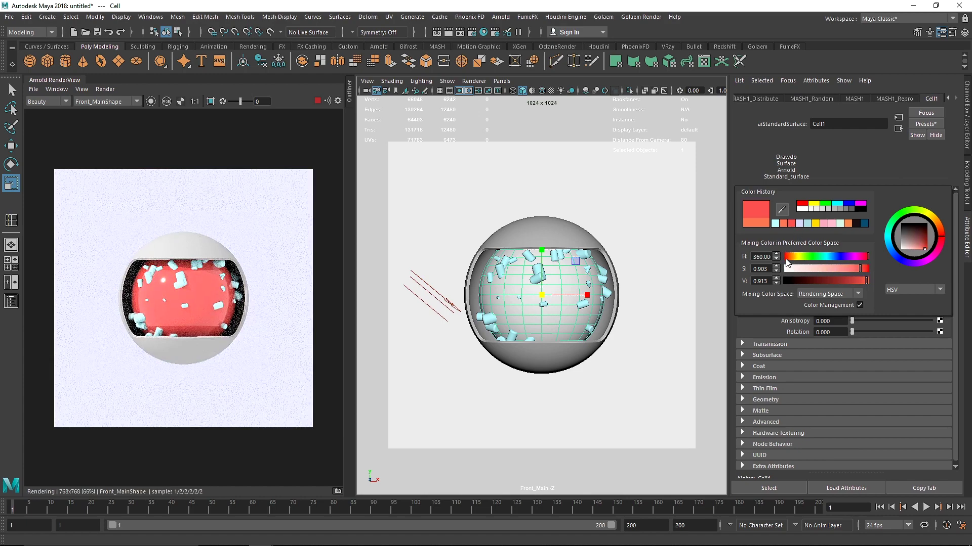
{"action": "left_click_drag", "start_coordinate": [855, 267], "coordinate": [858, 266]}
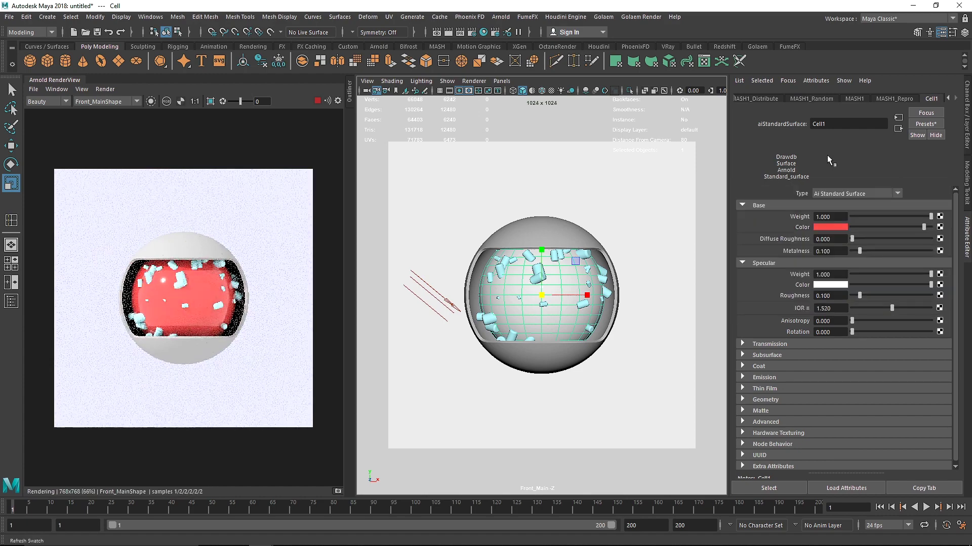
Assign a new aiStandardSurface material to the outer Cage shell and name it Cage1.
{"action": "left_click", "coordinate": [560, 235]}
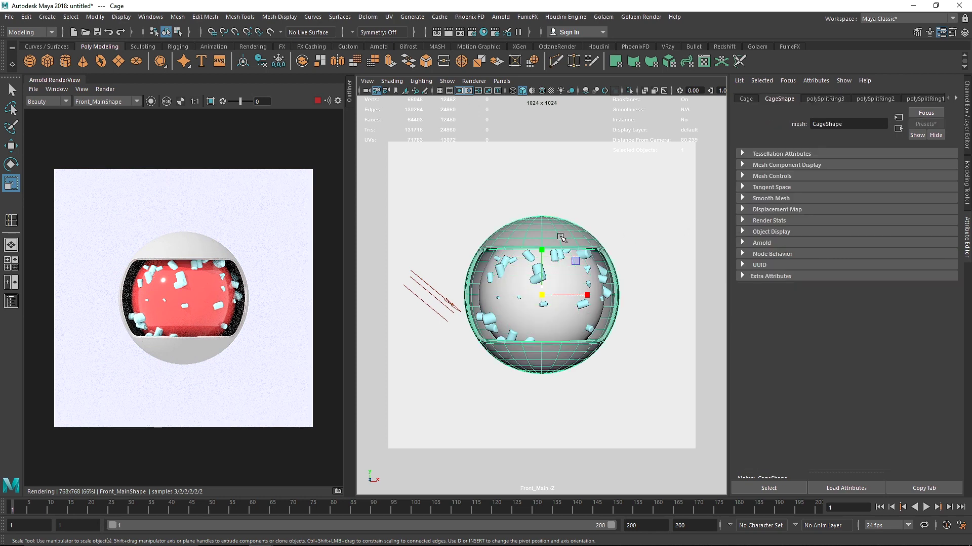
{"action": "right_click_drag", "start_coordinate": [560, 236], "coordinate": [566, 499]}
{"action": "left_click", "coordinate": [627, 224]}
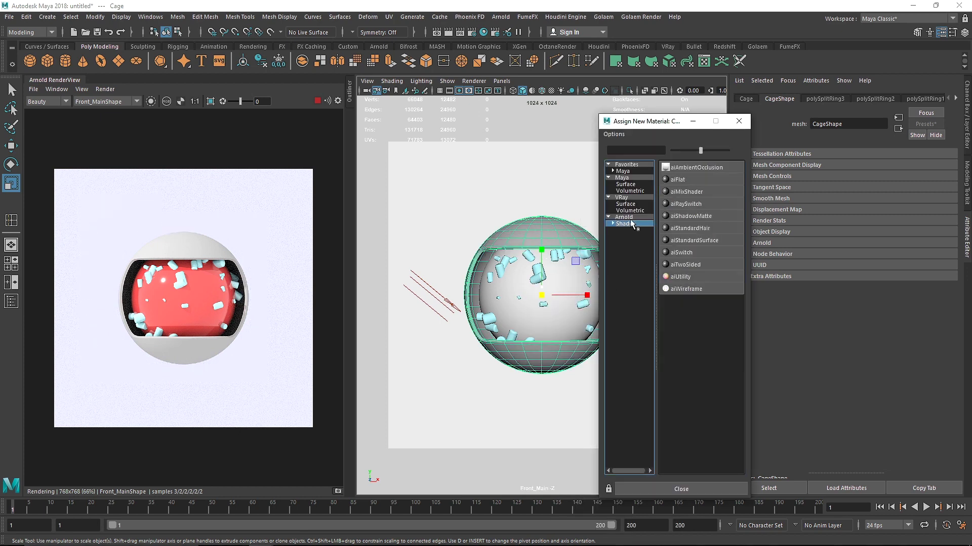
{"action": "left_click", "coordinate": [691, 240]}
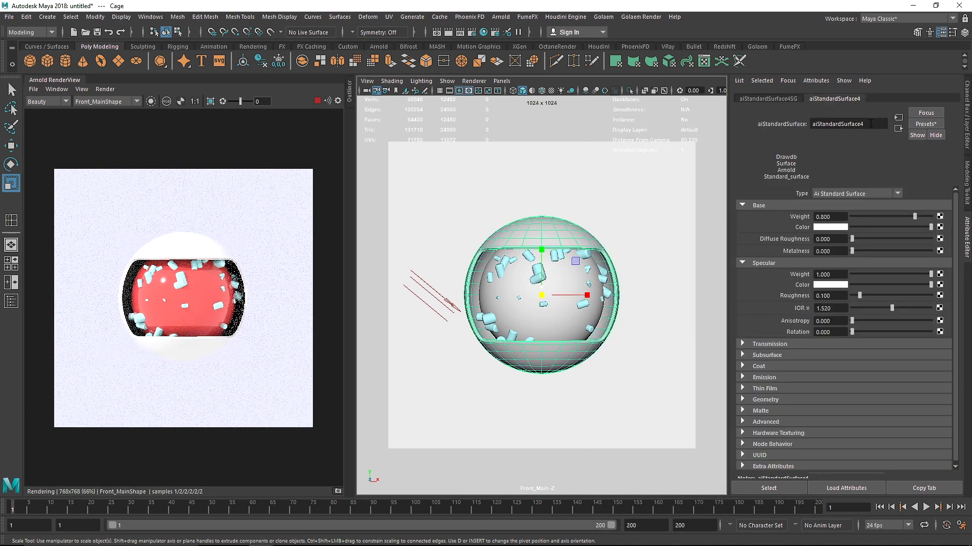
{"action": "type", "text": "C"}
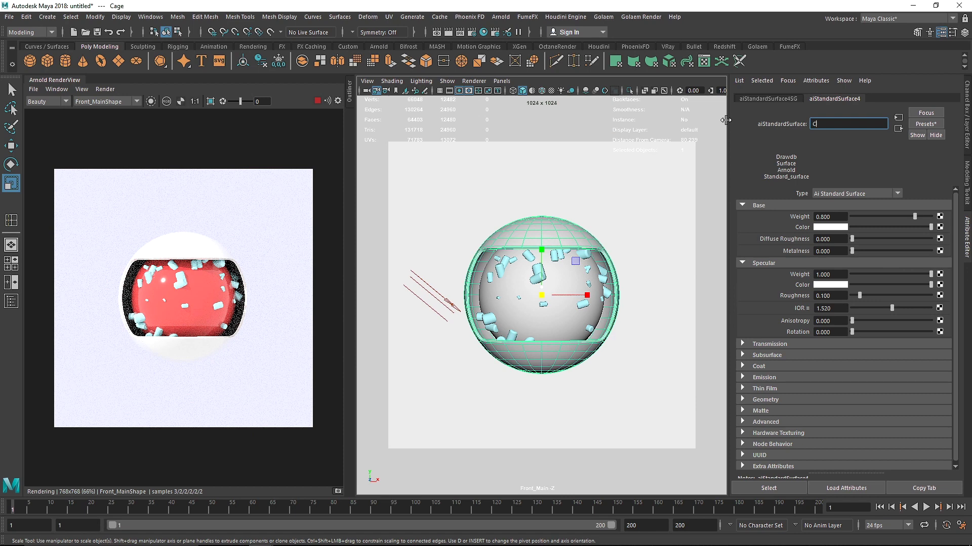
{"action": "type", "text": "age1"}
{"action": "key", "text": "Return"}
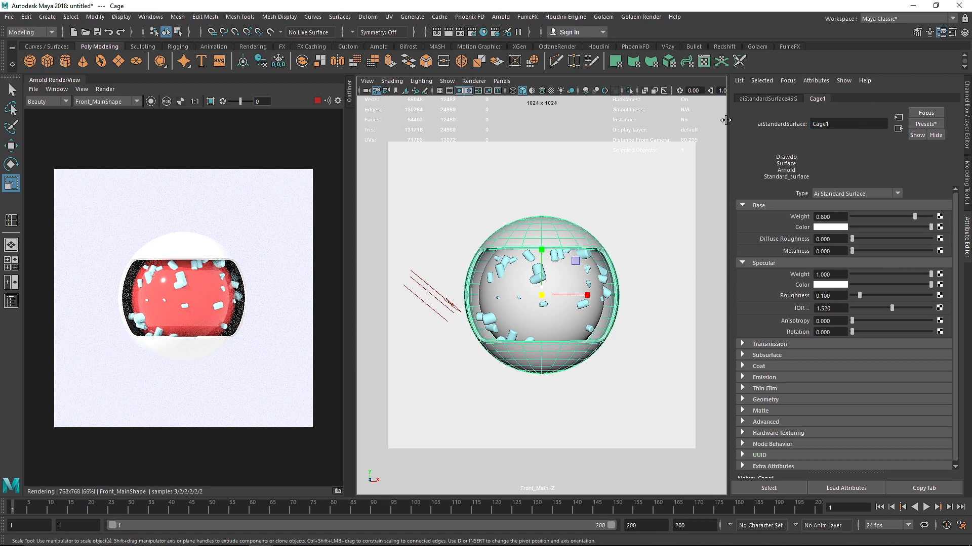
Set the Cage1 material's base weight and transmission weight to 1 and its specular roughness to 0.2.
{"action": "left_click_drag", "start_coordinate": [914, 217], "coordinate": [934, 217]}
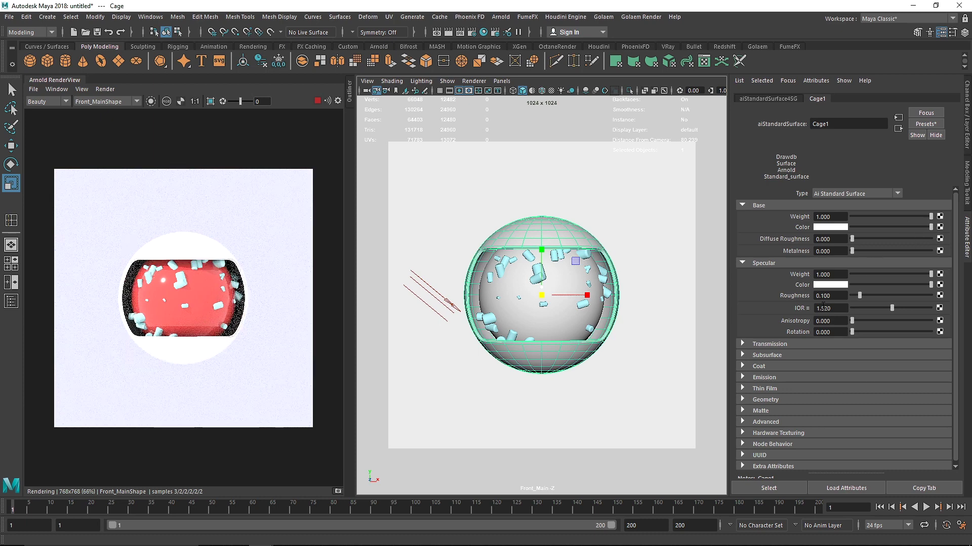
{"action": "left_click", "coordinate": [768, 344]}
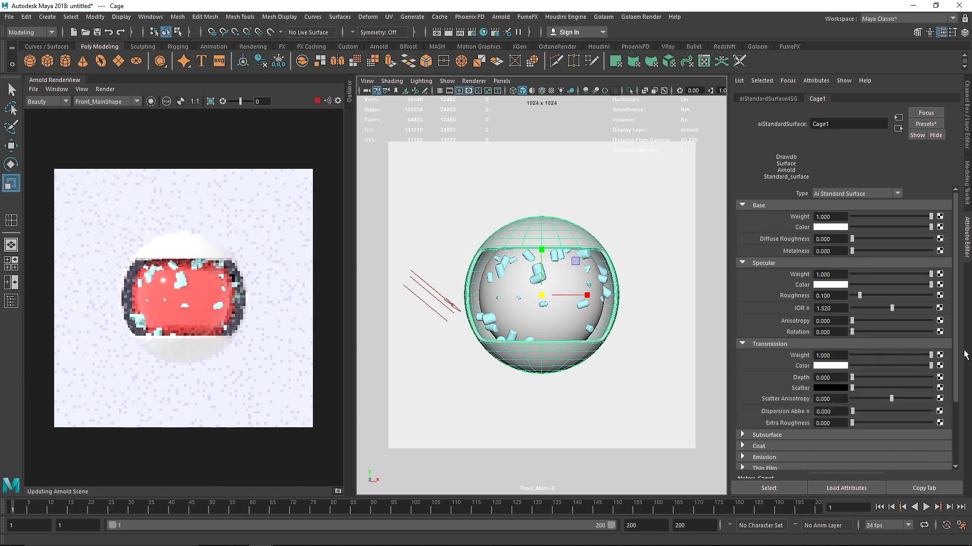
{"action": "left_click", "coordinate": [796, 344]}
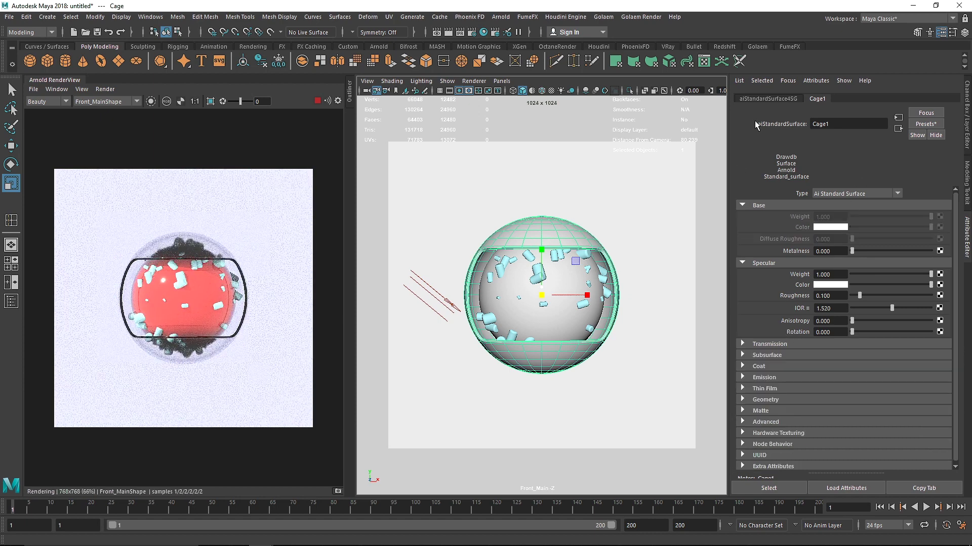
{"action": "left_click", "coordinate": [837, 293]}
{"action": "type", "text": "0.2"}
{"action": "key", "text": "Return"}
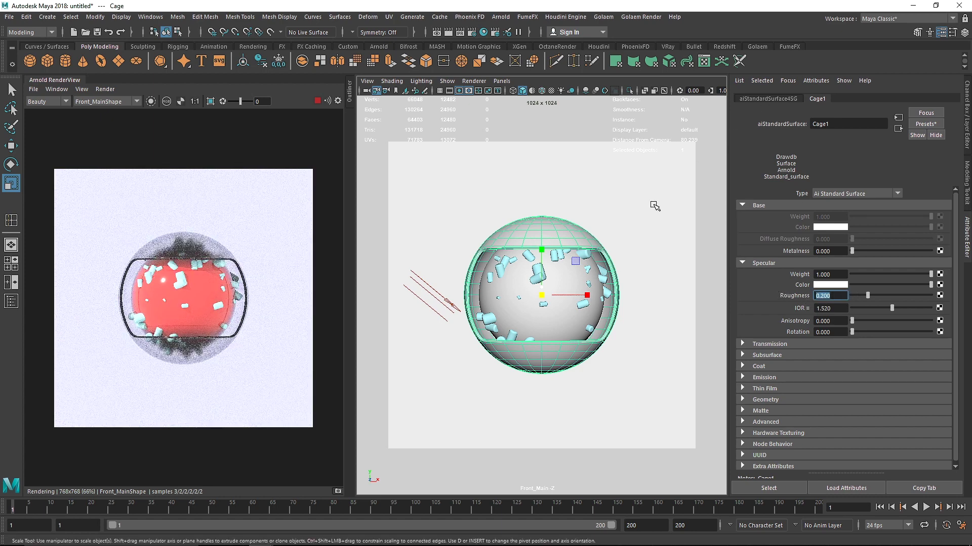
Turn off Opaque in the outer Cage shape's Arnold attributes.
{"action": "left_click", "coordinate": [583, 231]}
{"action": "left_click", "coordinate": [583, 231]}
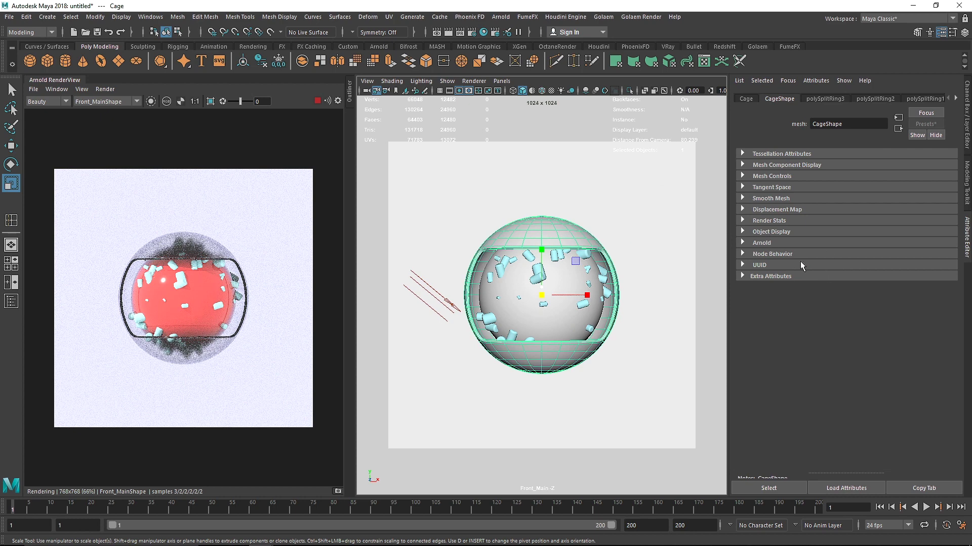
{"action": "left_click", "coordinate": [790, 243]}
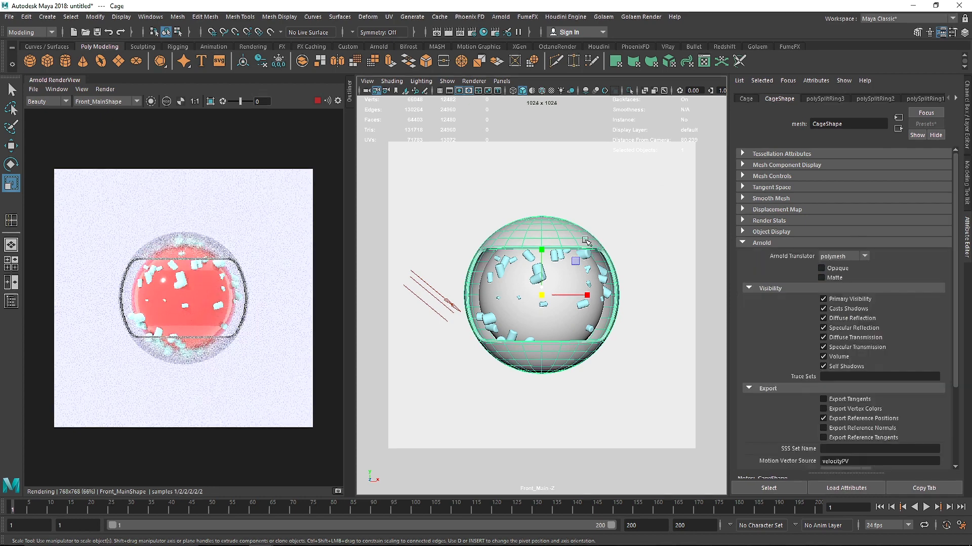
{"action": "scroll", "coordinate": [862, 99], "scroll_direction": "down", "scroll_amount": 7}
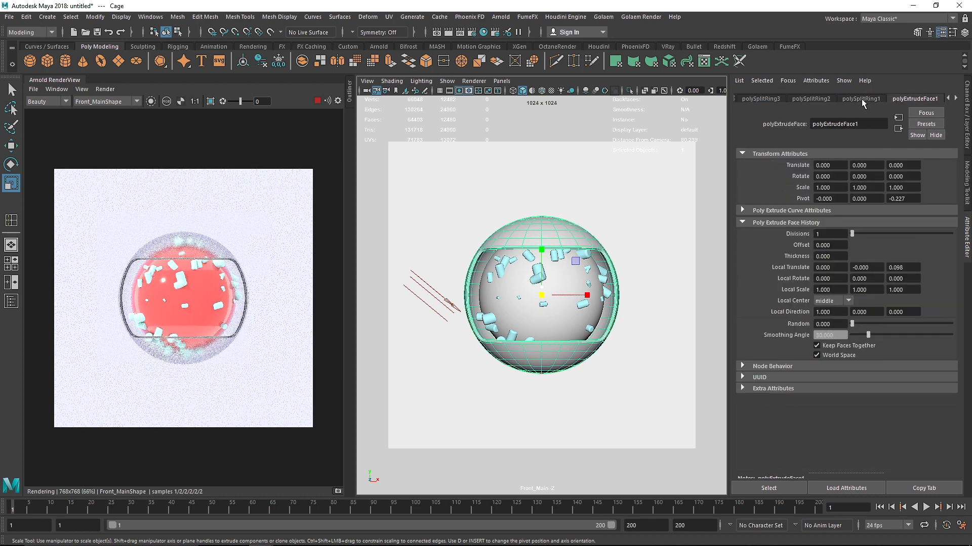
Replace the outer shell's Cage1 material settings with the Glass preset.
{"action": "left_click", "coordinate": [926, 124]}
{"action": "mouse_move", "coordinate": [867, 248]}
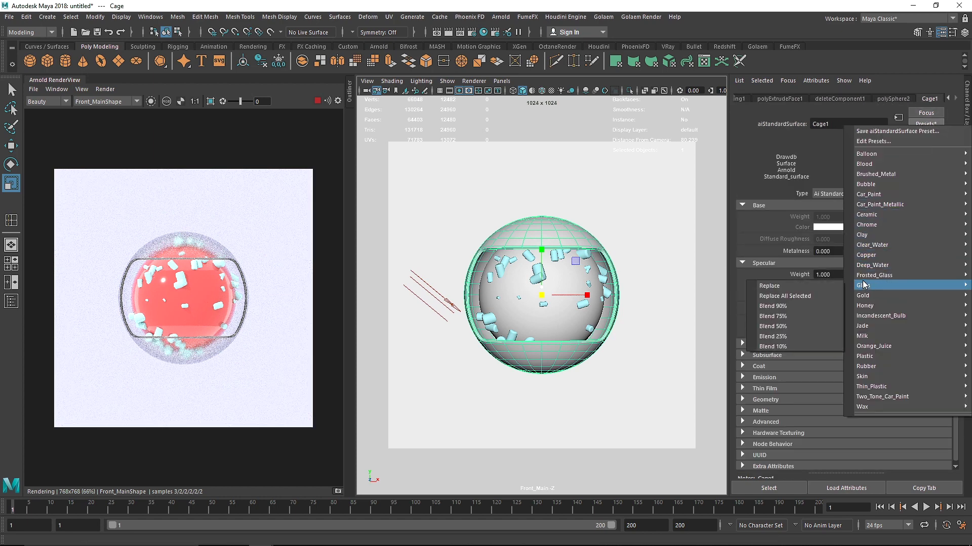
{"action": "left_click", "coordinate": [832, 284]}
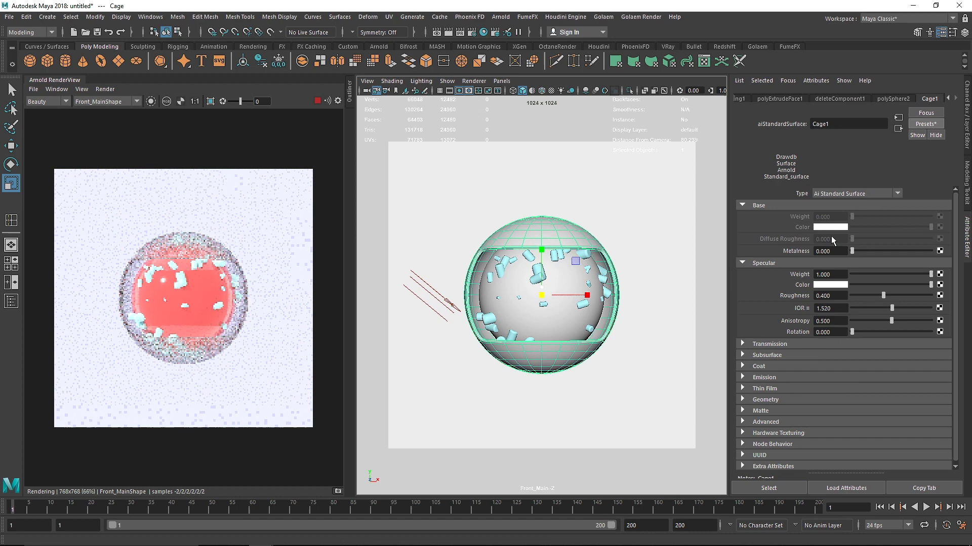
Set the Cage1 material's specular IOR to 1.5.
{"action": "left_click", "coordinate": [777, 204]}
{"action": "left_click", "coordinate": [772, 216]}
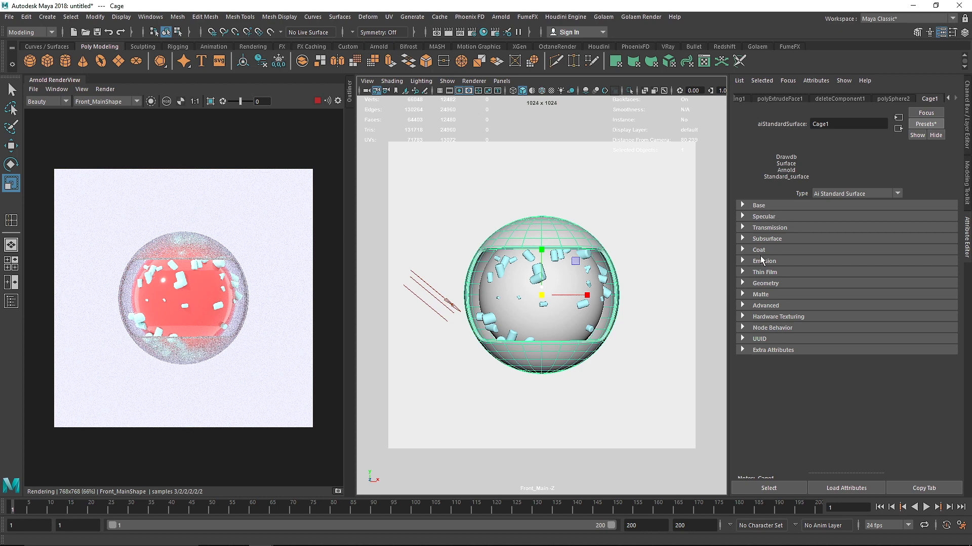
{"action": "left_click", "coordinate": [780, 216]}
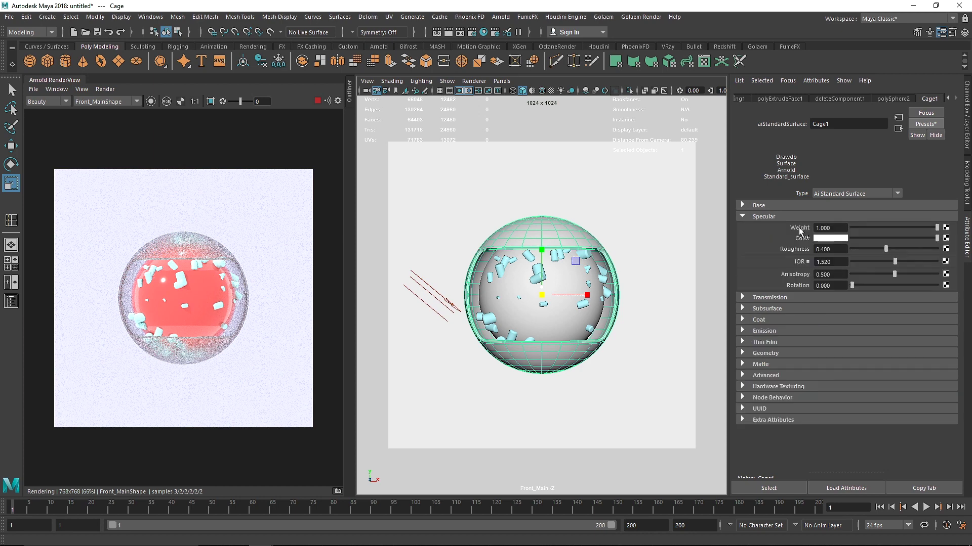
{"action": "right_click", "coordinate": [779, 259]}
{"action": "left_click", "coordinate": [776, 243]}
{"action": "left_click_drag", "start_coordinate": [878, 263], "coordinate": [921, 262]}
{"action": "left_click_drag", "start_coordinate": [836, 263], "coordinate": [766, 258]}
{"action": "type", "text": "1."}
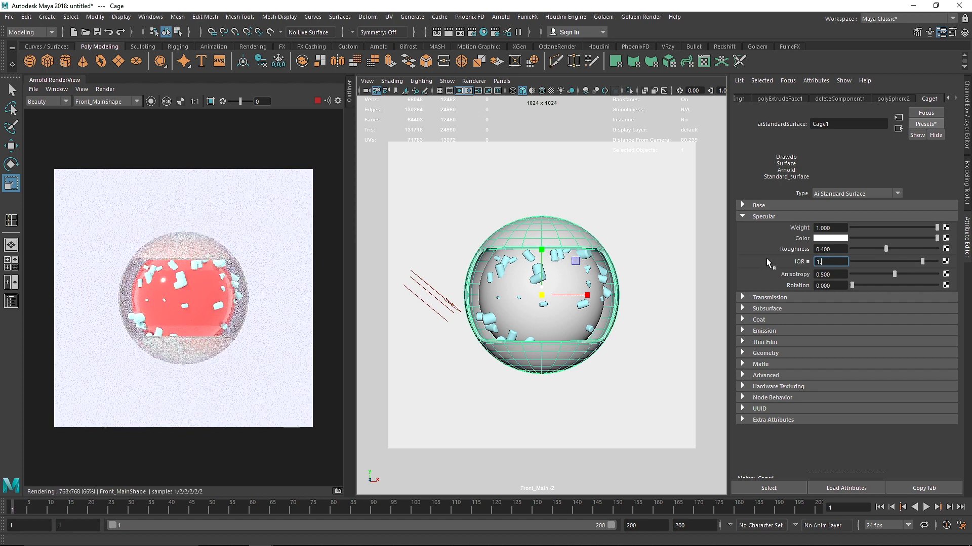
{"action": "type", "text": "5"}
{"action": "key", "text": "Return"}
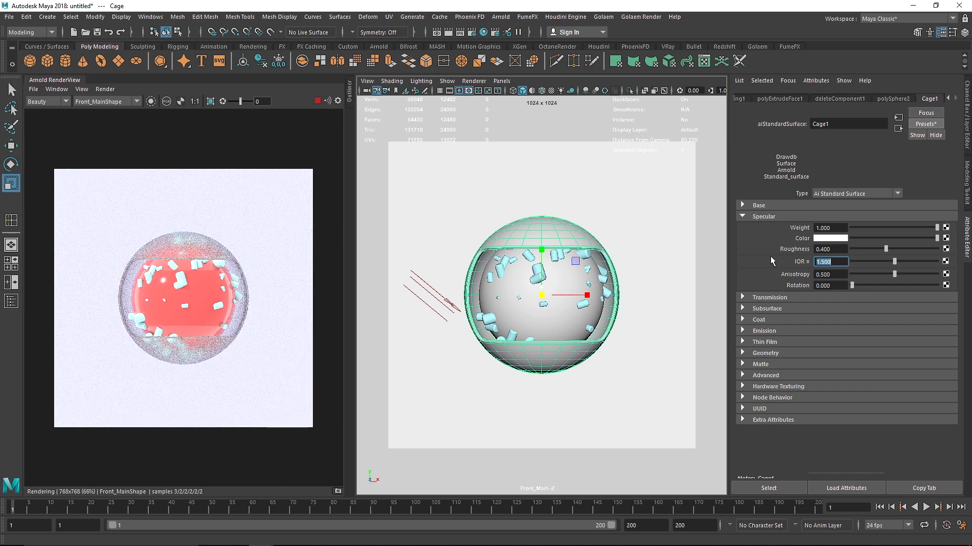
Try a random Scale X of 0.6 on the scattered cylinders' MASH1_Random node.
{"action": "left_click", "coordinate": [505, 269]}
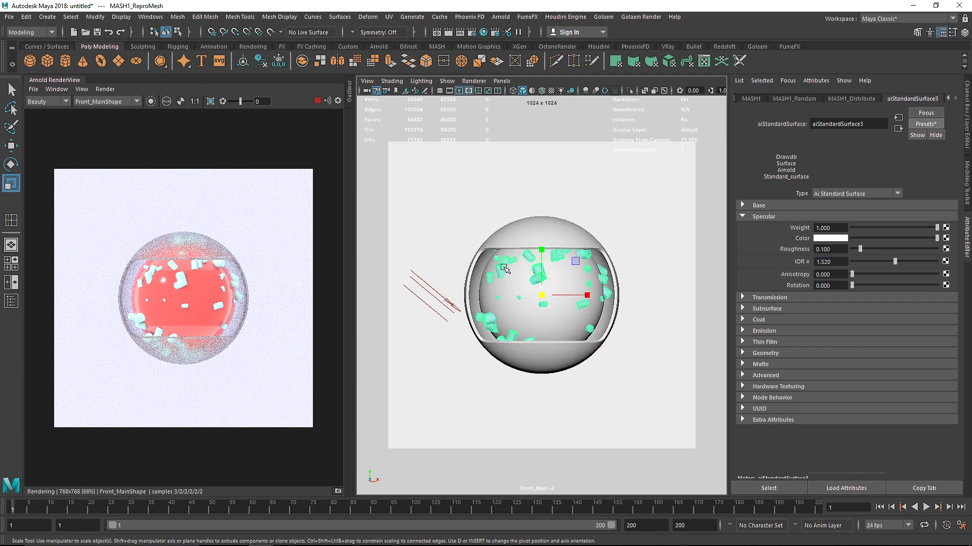
{"action": "left_click", "coordinate": [763, 216]}
{"action": "left_click", "coordinate": [759, 205]}
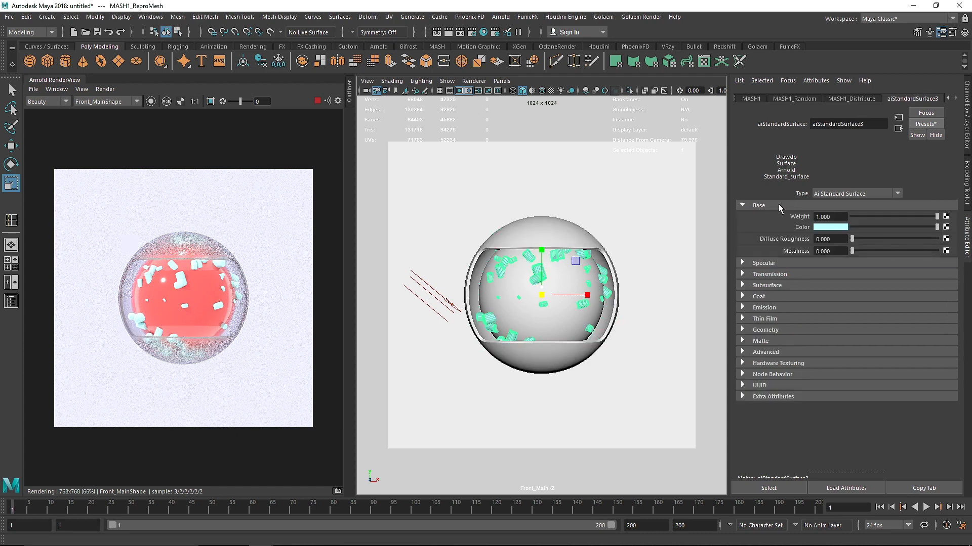
{"action": "left_click", "coordinate": [779, 205]}
{"action": "left_click", "coordinate": [812, 99]}
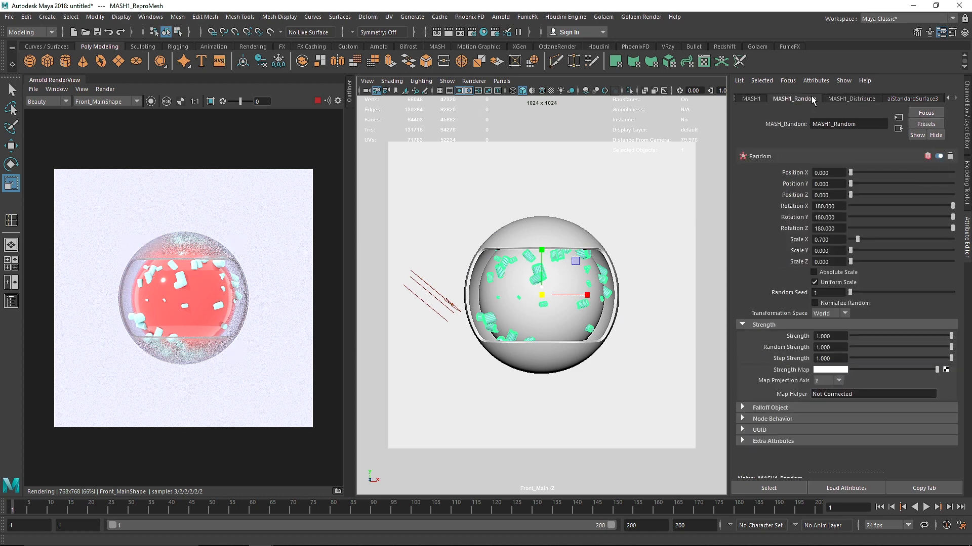
{"action": "left_click", "coordinate": [842, 239]}
{"action": "type", "text": "0.6"}
{"action": "key", "text": "Return"}
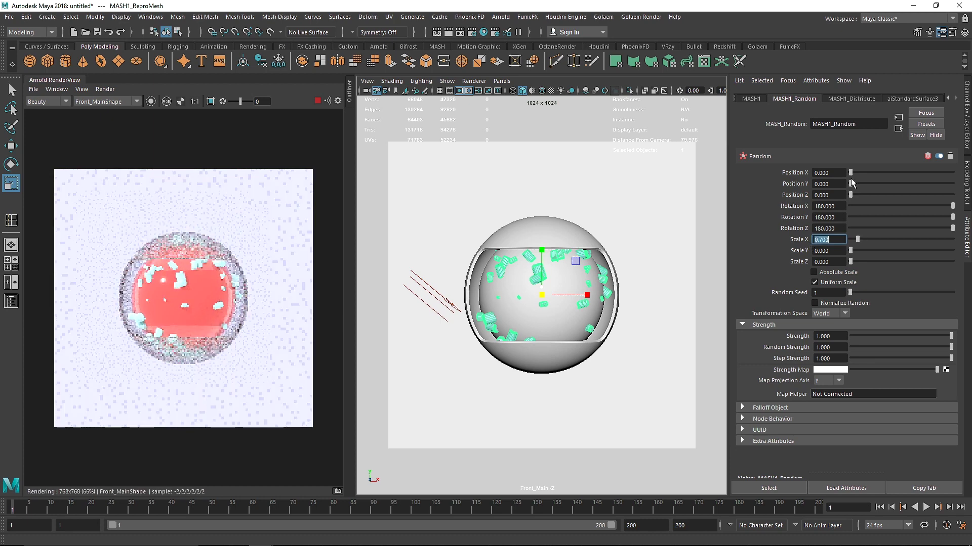
Raise the MASH1_Distribute number of points to 100 and change its random seed to 29.
{"action": "left_click", "coordinate": [850, 99]}
{"action": "left_click_drag", "start_coordinate": [868, 171], "coordinate": [971, 183]}
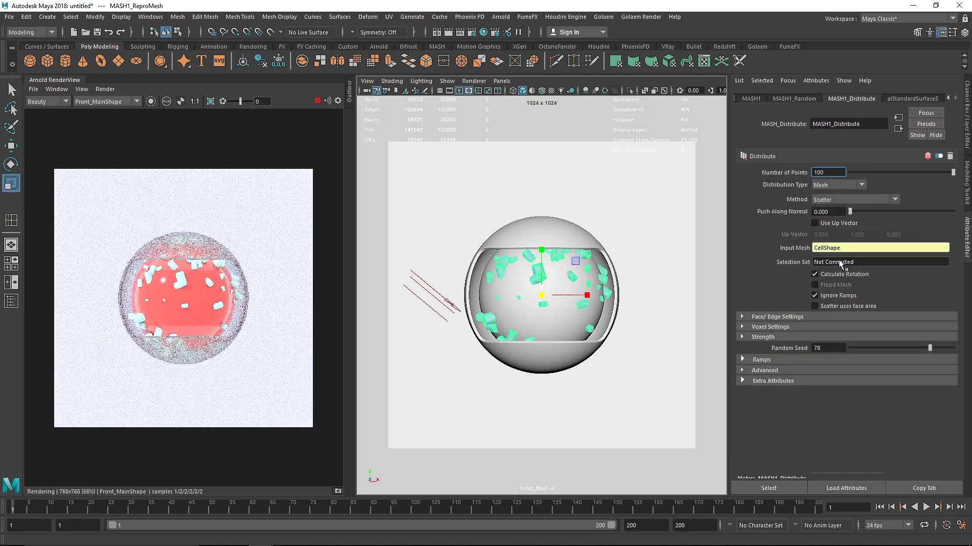
{"action": "left_click", "coordinate": [869, 347]}
{"action": "mouse_move", "coordinate": [869, 347]}
{"action": "left_mouse_down"}
{"action": "mouse_move", "coordinate": [861, 347]}
{"action": "mouse_move", "coordinate": [879, 346]}
{"action": "left_mouse_up"}
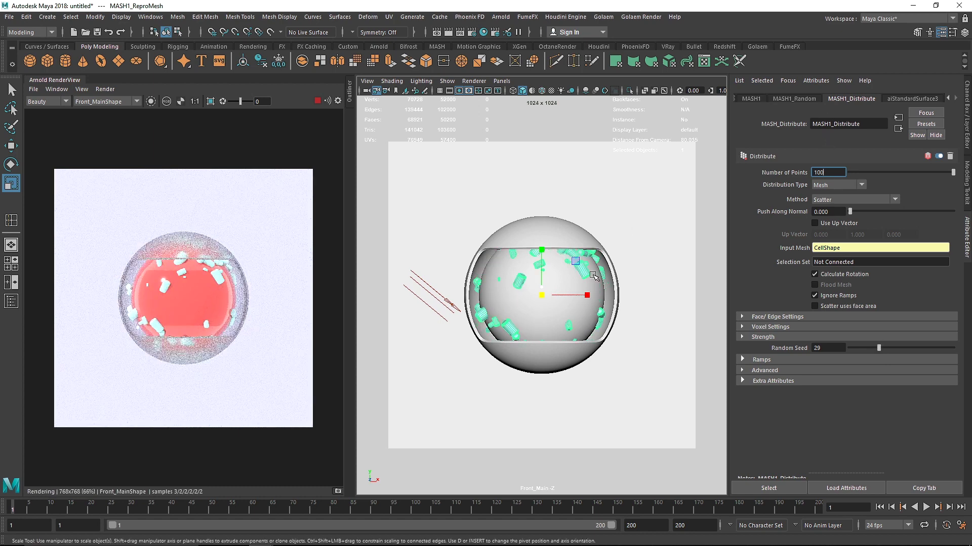
Change the inner sphere's Cell1 material base color to the light cyan from the color history.
{"action": "left_click", "coordinate": [572, 277]}
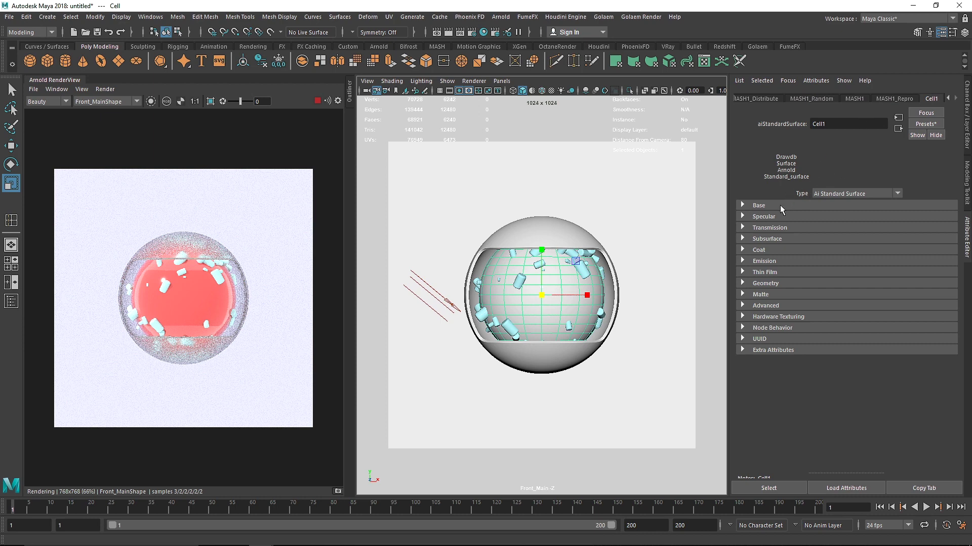
{"action": "left_click", "coordinate": [769, 206]}
{"action": "left_click", "coordinate": [825, 226]}
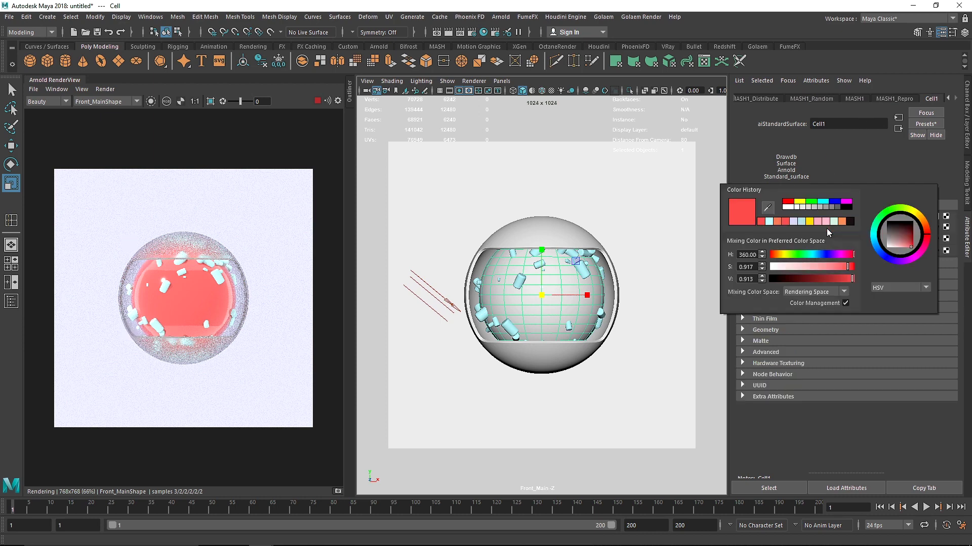
{"action": "left_click", "coordinate": [769, 221]}
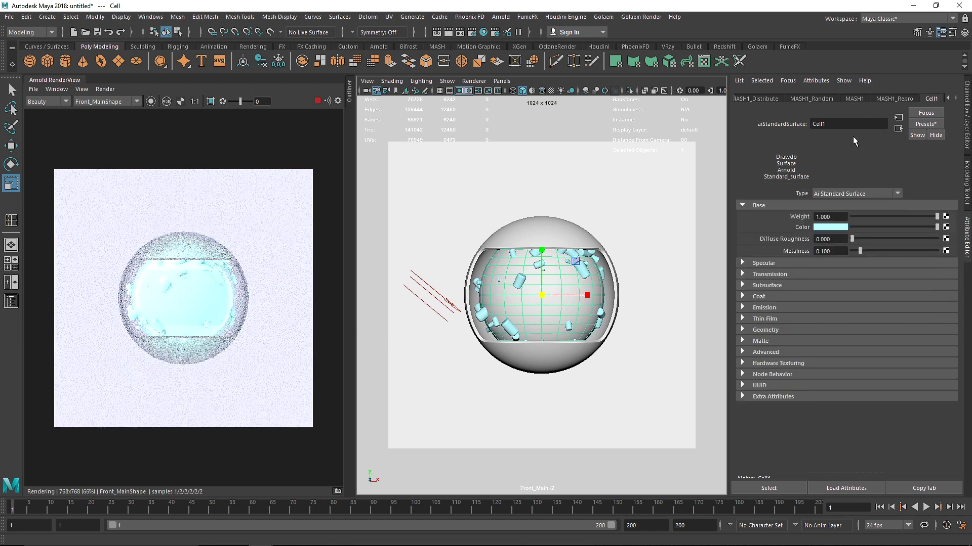
Recolor the scattered cylinders' material with the pink from the color history and increase its saturation.
{"action": "left_click", "coordinate": [517, 282]}
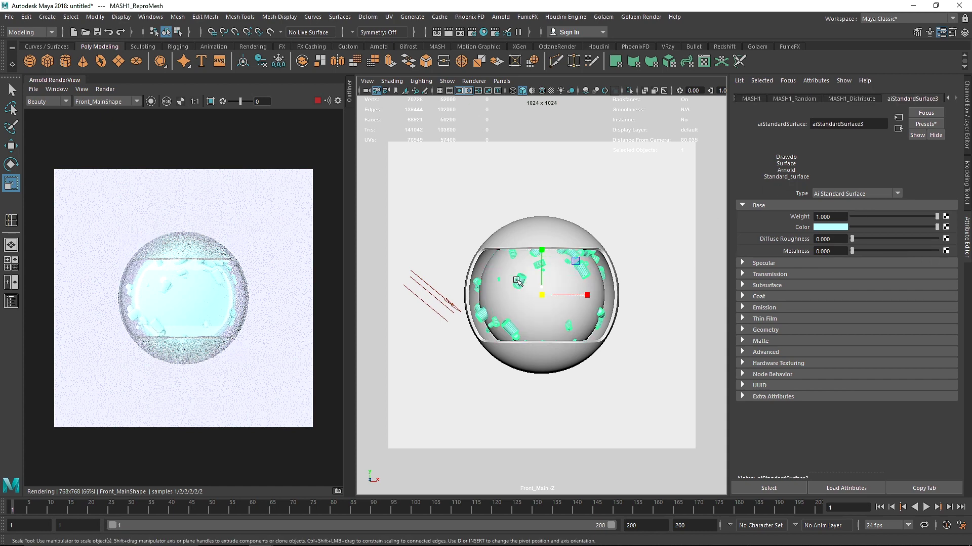
{"action": "left_click", "coordinate": [830, 226]}
{"action": "left_click", "coordinate": [825, 220]}
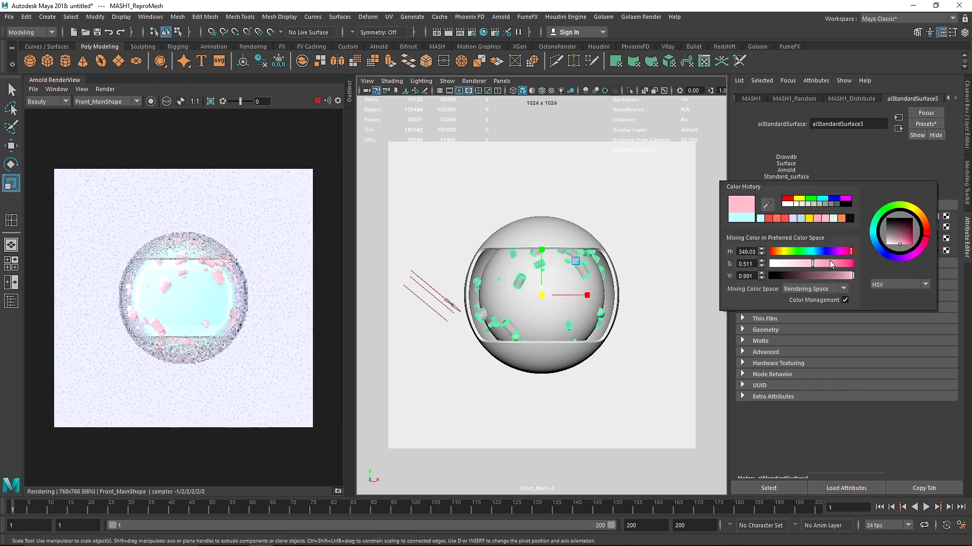
{"action": "left_click", "coordinate": [828, 263]}
{"action": "left_click_drag", "start_coordinate": [831, 267], "coordinate": [839, 268]}
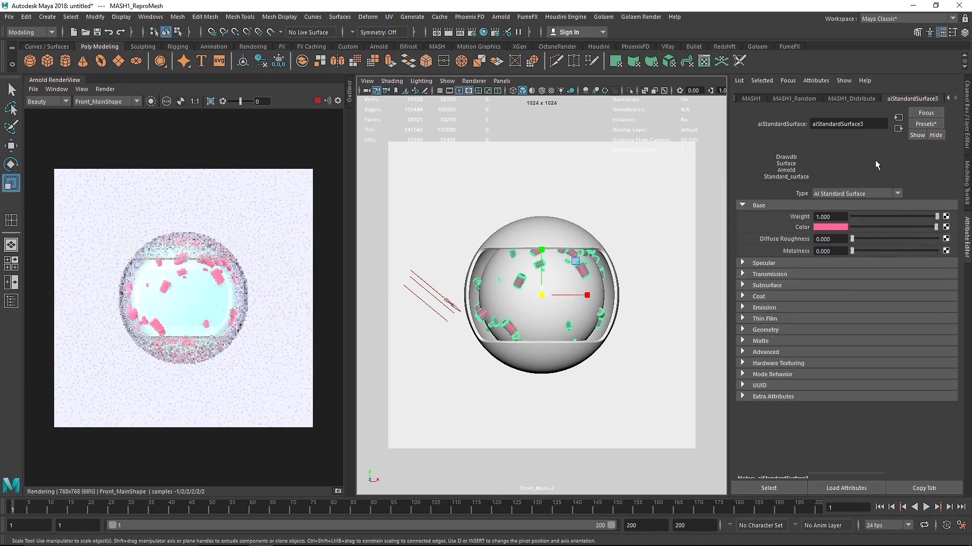
Set the specular roughness of the scattered cylinders' material to 0.
{"action": "left_click", "coordinate": [794, 264]}
{"action": "left_click", "coordinate": [836, 296]}
{"action": "key", "text": "BackSpace"}
{"action": "key", "text": "BackSpace"}
{"action": "key", "text": "BackSpace"}
{"action": "key", "text": "BackSpace"}
{"action": "key", "text": "BackSpace"}
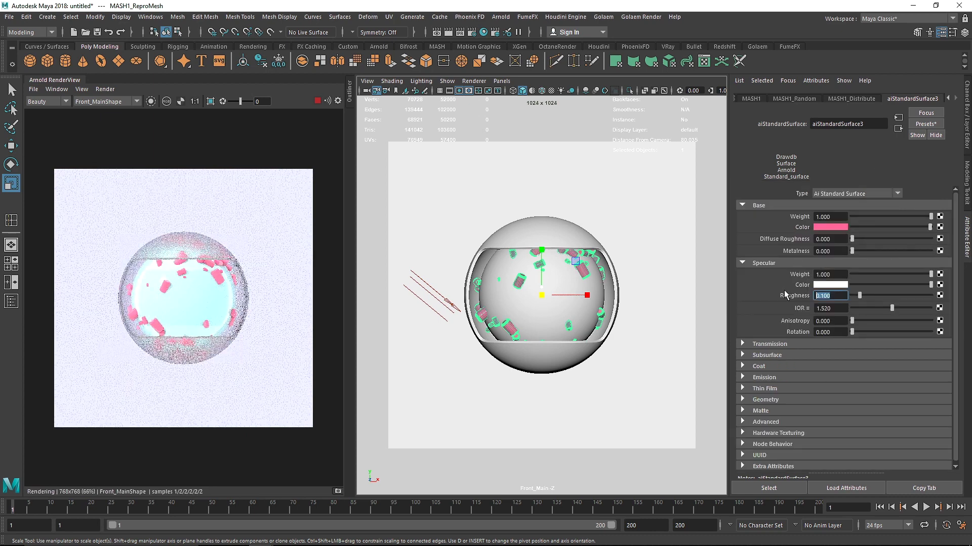
{"action": "type", "text": "0"}
{"action": "key", "text": "Return"}
Set the specular roughness and the coat roughness of the inner sphere's Cell1 material to 0.2.
{"action": "left_click", "coordinate": [560, 320]}
{"action": "left_click_drag", "start_coordinate": [833, 297], "coordinate": [779, 296]}
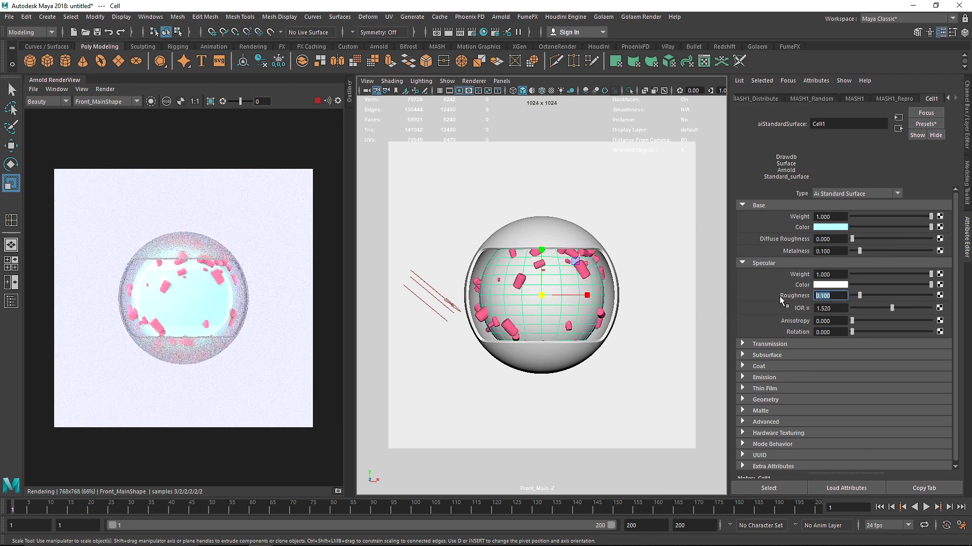
{"action": "type", "text": ".2"}
{"action": "key", "text": "Return"}
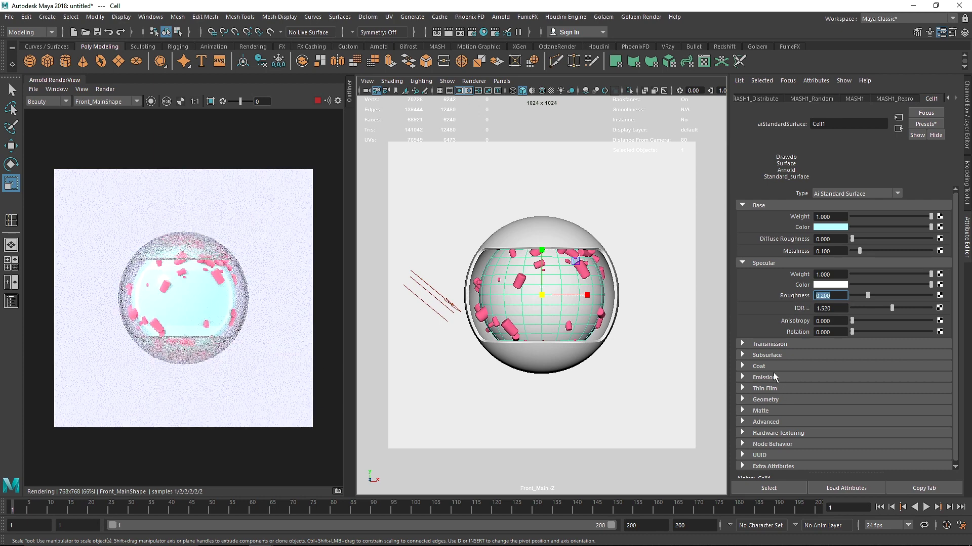
{"action": "left_click", "coordinate": [775, 368]}
{"action": "left_click_drag", "start_coordinate": [832, 399], "coordinate": [781, 397]}
{"action": "type", "text": "."}
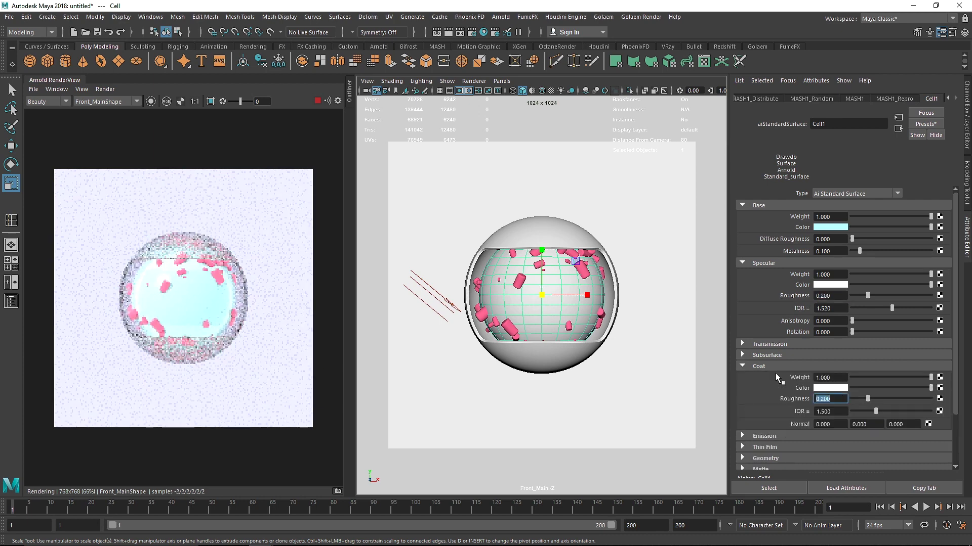
{"action": "left_click", "coordinate": [770, 366]}
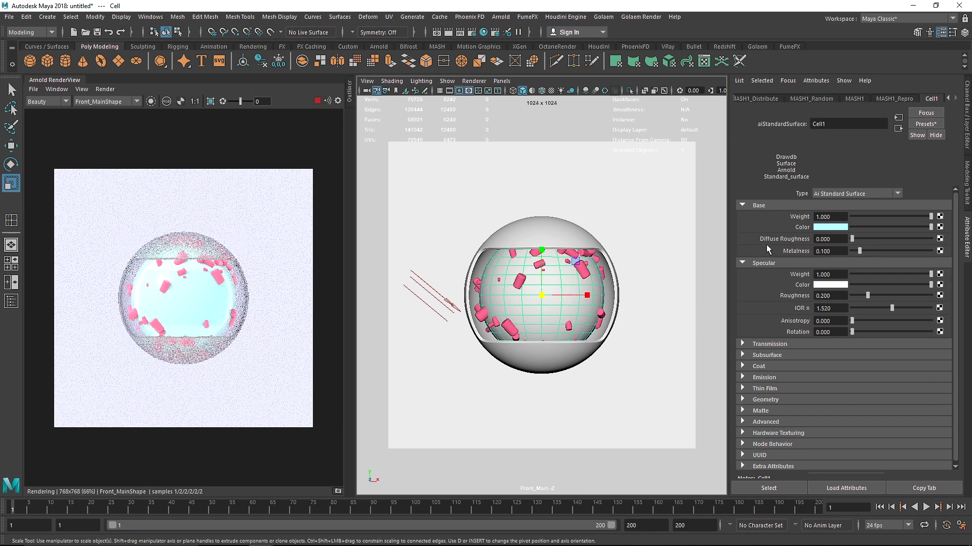
Set the Arnold exposure of the directional light to 0.
{"action": "left_click", "coordinate": [433, 287]}
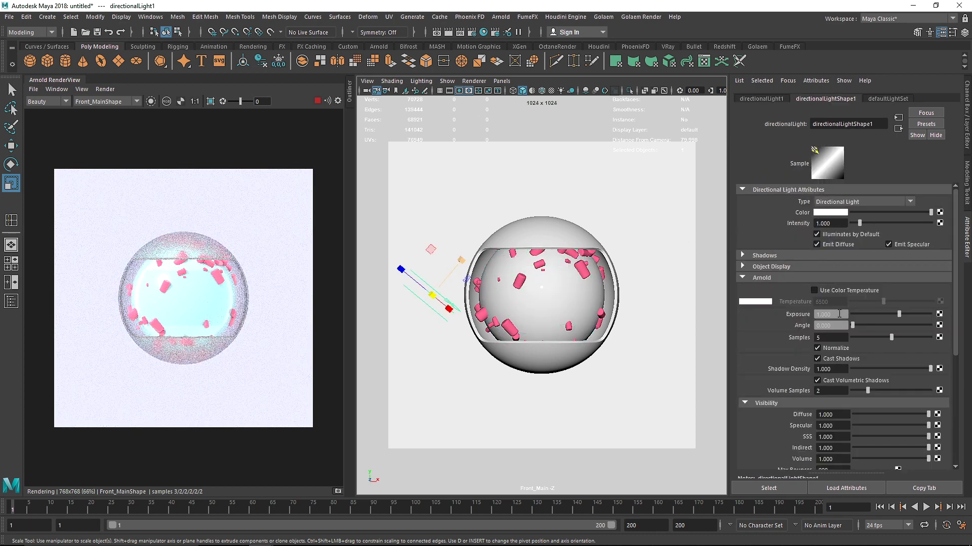
{"action": "left_click_drag", "start_coordinate": [837, 314], "coordinate": [793, 314]}
{"action": "type", "text": "0"}
{"action": "key", "text": "Return"}
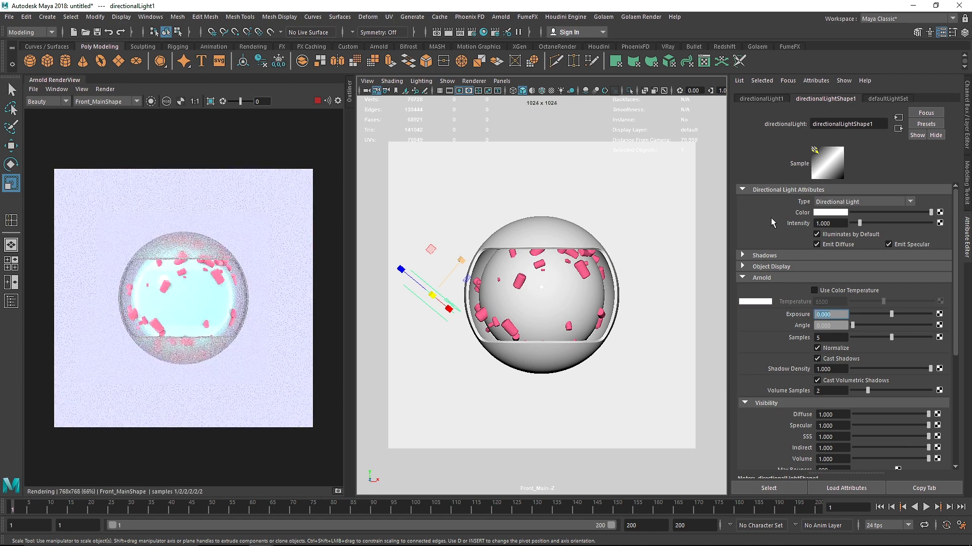
Select the BG backdrop plane behind the cell.
{"action": "left_click", "coordinate": [604, 201]}
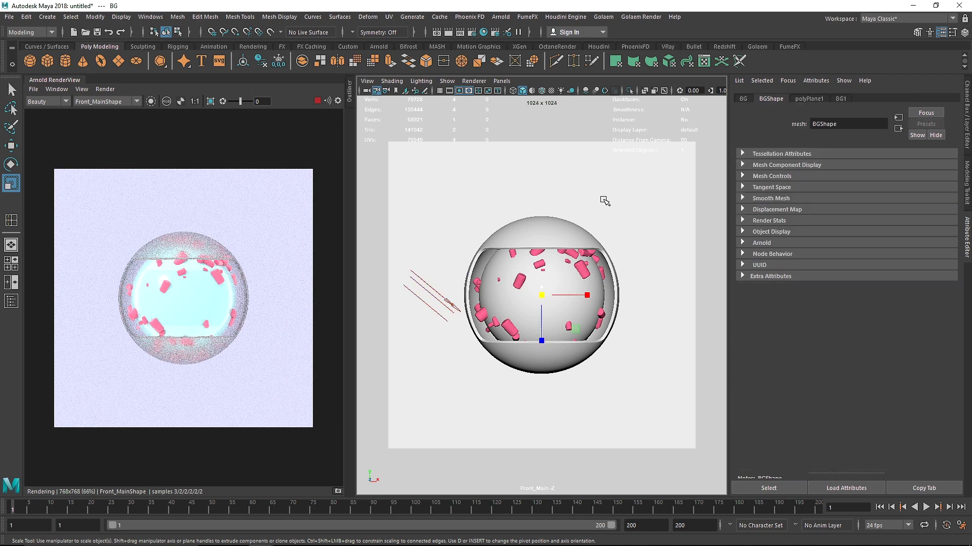